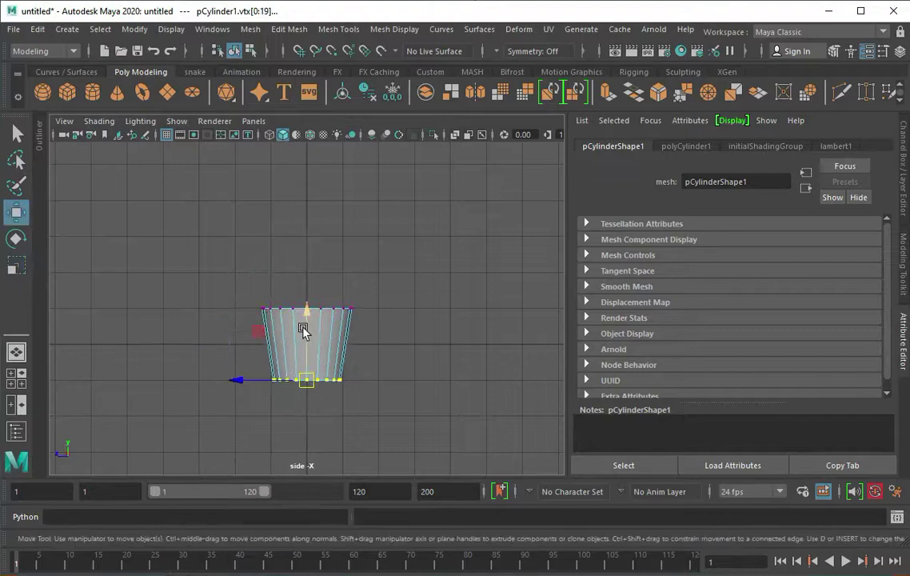
Insert an edge loop just below the cylinder's top and select the top ring of faces.
{"action": "left_click", "coordinate": [340, 28]}
{"action": "left_click", "coordinate": [366, 136]}
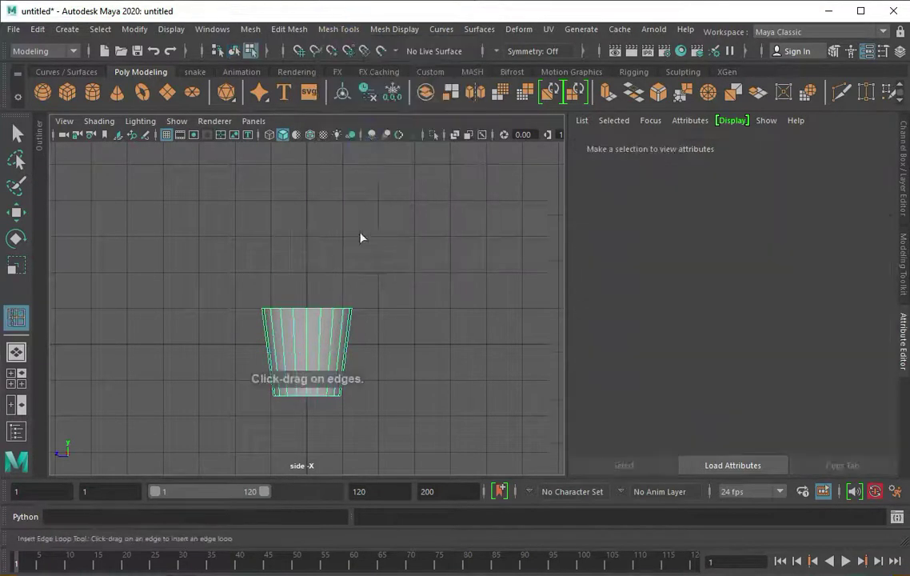
{"action": "scroll", "coordinate": [292, 332], "scroll_direction": "up", "scroll_amount": 2}
{"action": "right_click_drag", "start_coordinate": [281, 268], "coordinate": [285, 313]}
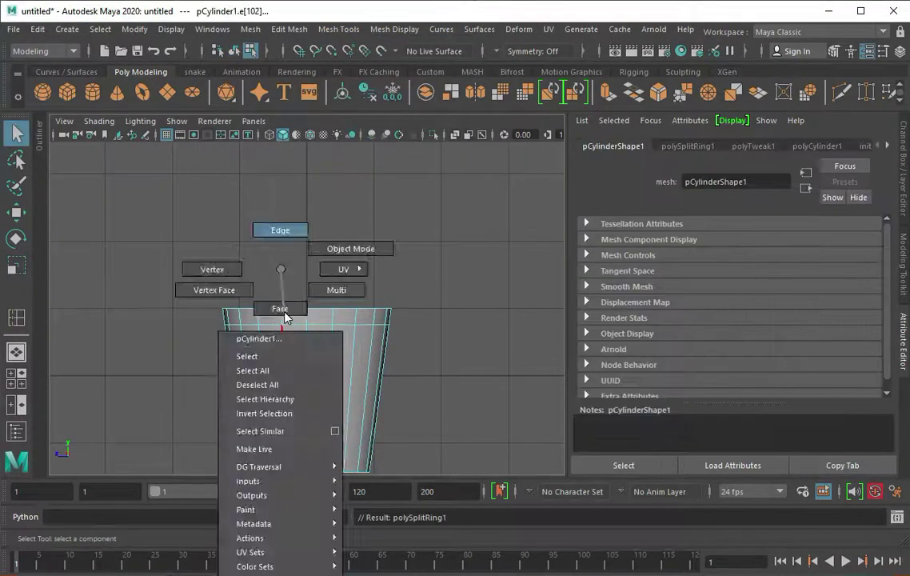
{"action": "double_click", "coordinate": [321, 318]}
{"action": "key", "text": "space"}
{"action": "key", "text": "space"}
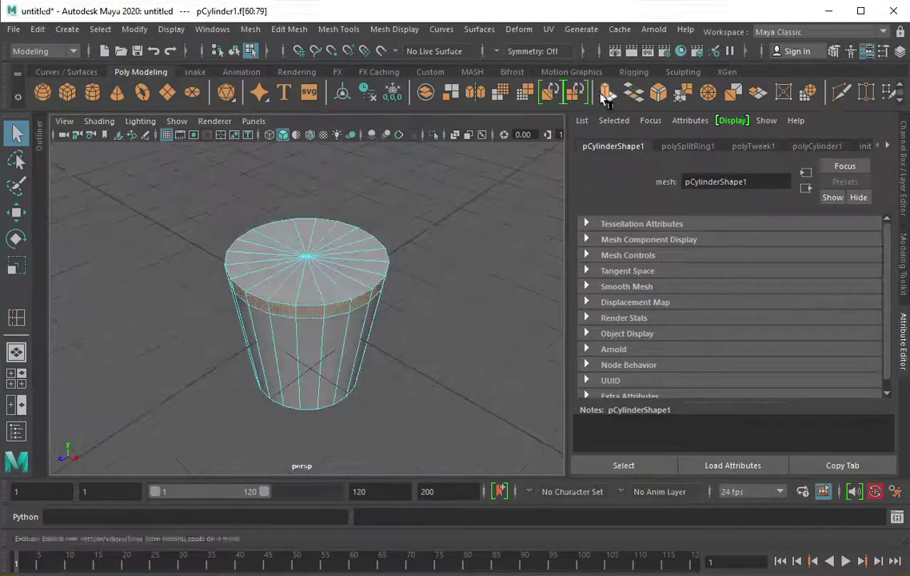
Extrude the rim faces outward and scale them wider into a flared lip.
{"action": "left_click", "coordinate": [608, 92]}
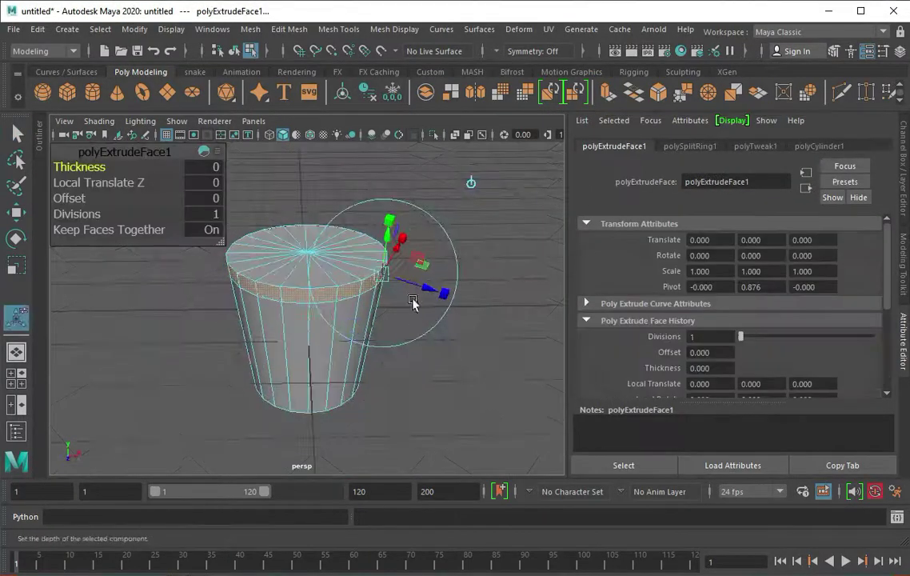
{"action": "mouse_move", "coordinate": [431, 296]}
{"action": "left_mouse_down"}
{"action": "mouse_move", "coordinate": [368, 305]}
{"action": "mouse_move", "coordinate": [417, 228]}
{"action": "mouse_move", "coordinate": [384, 294]}
{"action": "left_mouse_up"}
{"action": "key", "text": "r"}
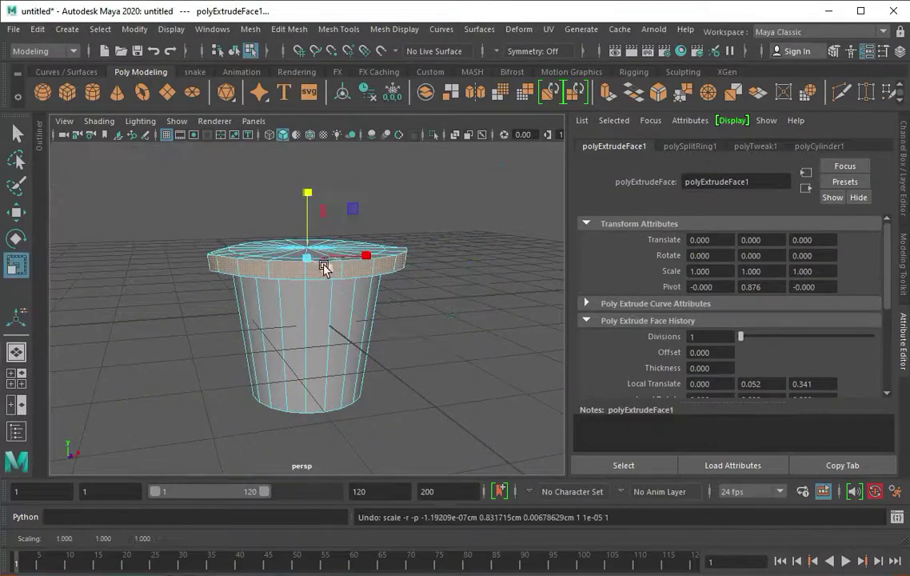
{"action": "mouse_move", "coordinate": [324, 266]}
{"action": "left_mouse_down", "text": "alt"}
{"action": "mouse_move", "coordinate": [437, 258]}
{"action": "mouse_move", "coordinate": [372, 305]}
{"action": "mouse_move", "coordinate": [325, 206]}
{"action": "mouse_move", "coordinate": [311, 275]}
{"action": "mouse_move", "coordinate": [305, 270]}
{"action": "left_mouse_up", "text": "alt"}
{"action": "right_click_drag", "start_coordinate": [304, 271], "coordinate": [296, 227], "text": "shift"}
Extrude the top cap inward, push it down into the pot, and add edge loops.
{"action": "key", "text": "q"}
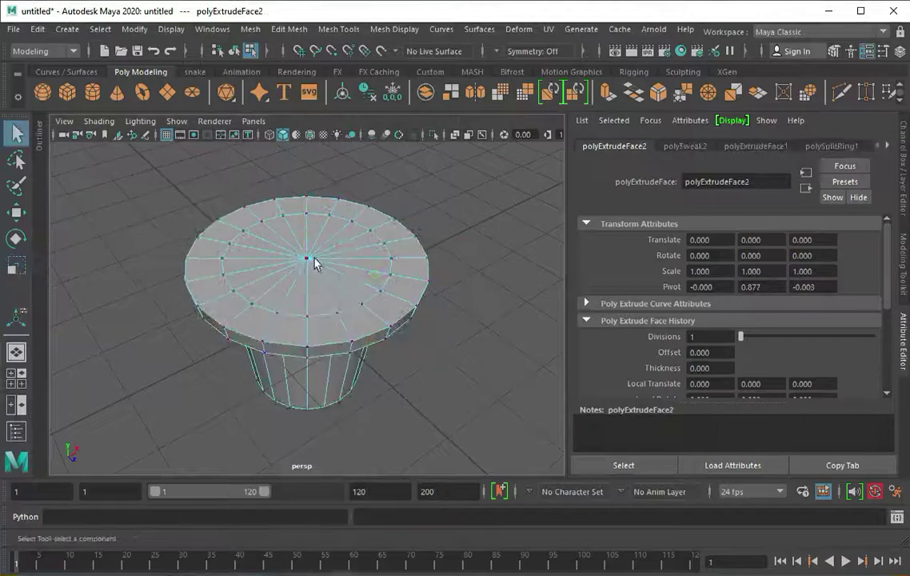
{"action": "mouse_move", "coordinate": [312, 262]}
{"action": "right_mouse_down", "text": "shift"}
{"action": "mouse_move", "coordinate": [300, 298]}
{"action": "mouse_move", "coordinate": [324, 208]}
{"action": "right_mouse_up", "text": "shift"}
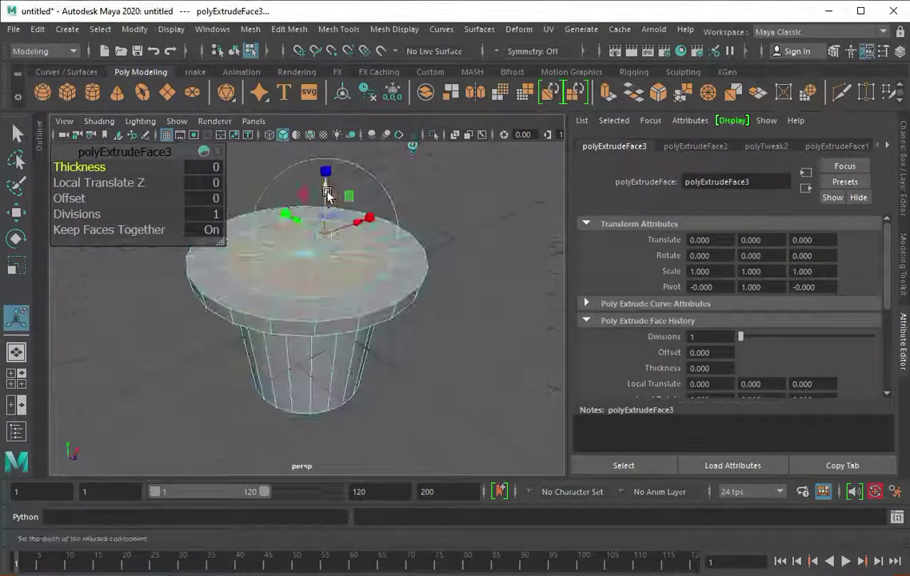
{"action": "key", "text": "r"}
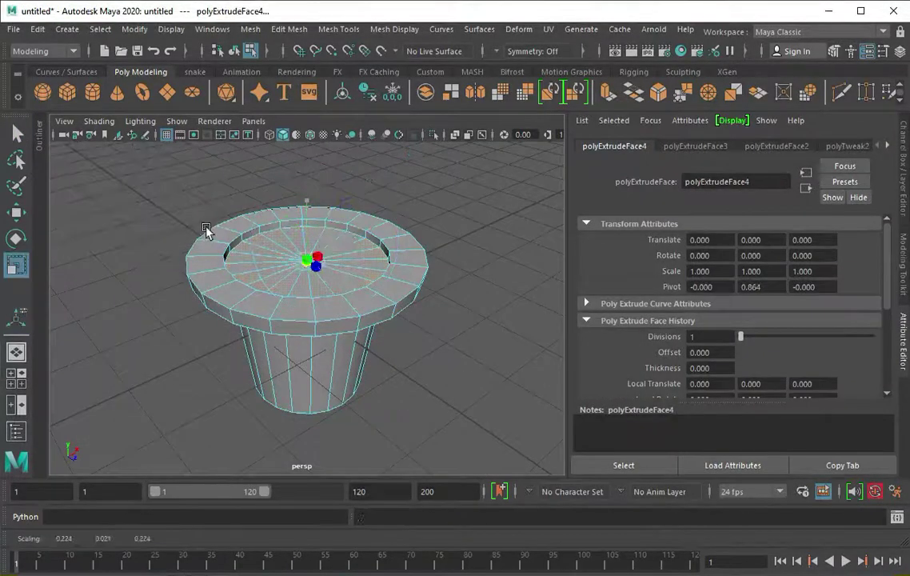
{"action": "key", "text": "f"}
{"action": "key", "text": "w"}
{"action": "left_click_drag", "start_coordinate": [319, 285], "coordinate": [305, 248], "text": "shift"}
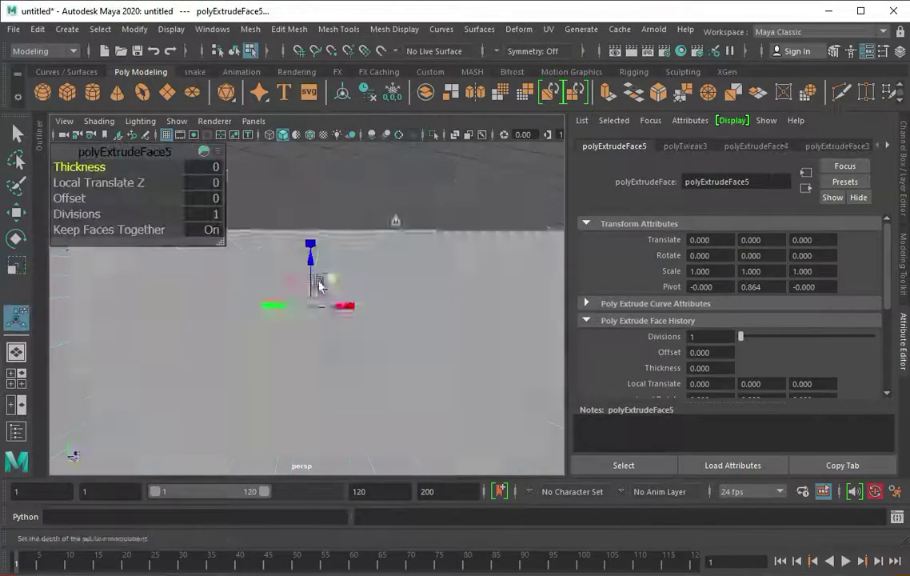
{"action": "right_click", "coordinate": [324, 309]}
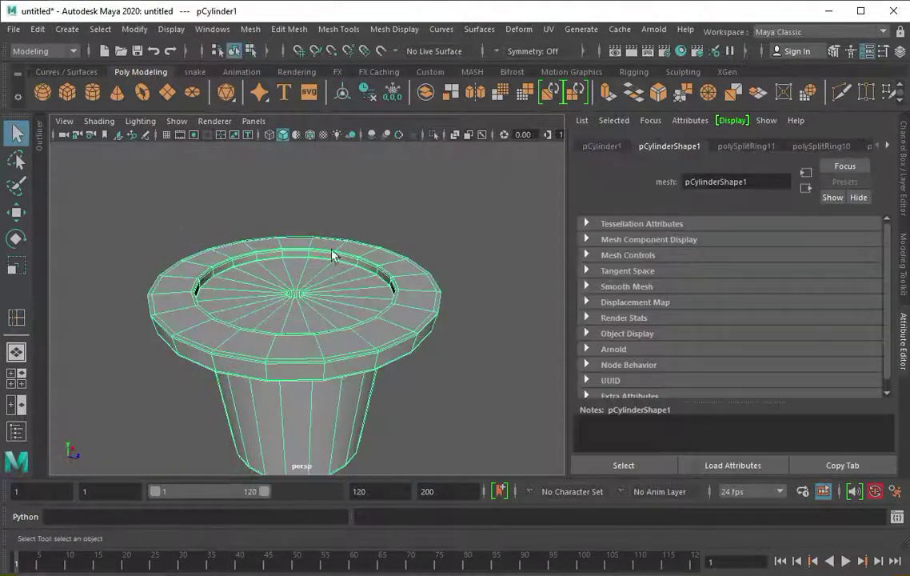
{"action": "key", "text": "y"}
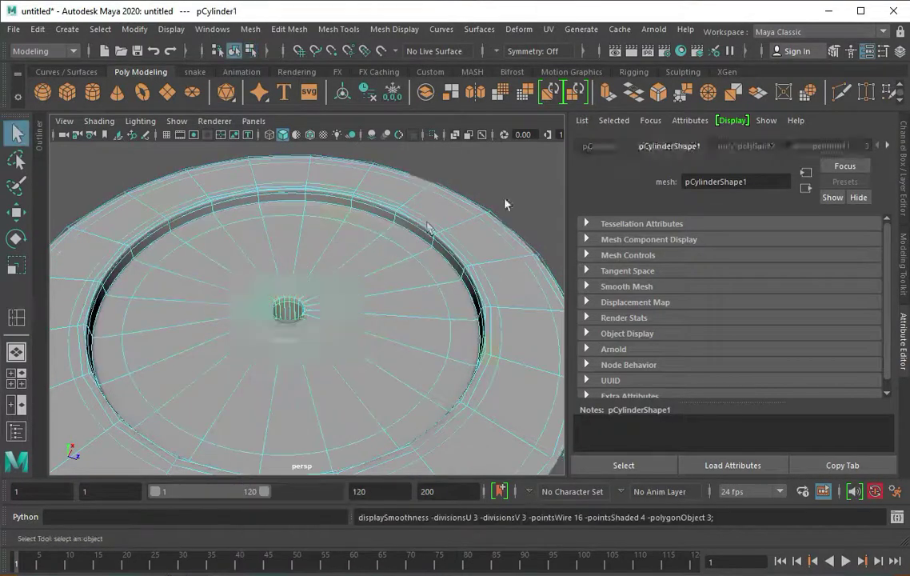
{"action": "mouse_move", "coordinate": [248, 302]}
{"action": "left_mouse_down", "text": "alt"}
{"action": "mouse_move", "coordinate": [249, 336]}
{"action": "mouse_move", "coordinate": [395, 379]}
{"action": "left_mouse_up", "text": "alt"}
Start a CV curve at the pot centre and place the first three stem points.
{"action": "left_click", "coordinate": [67, 29]}
{"action": "mouse_move", "coordinate": [98, 137]}
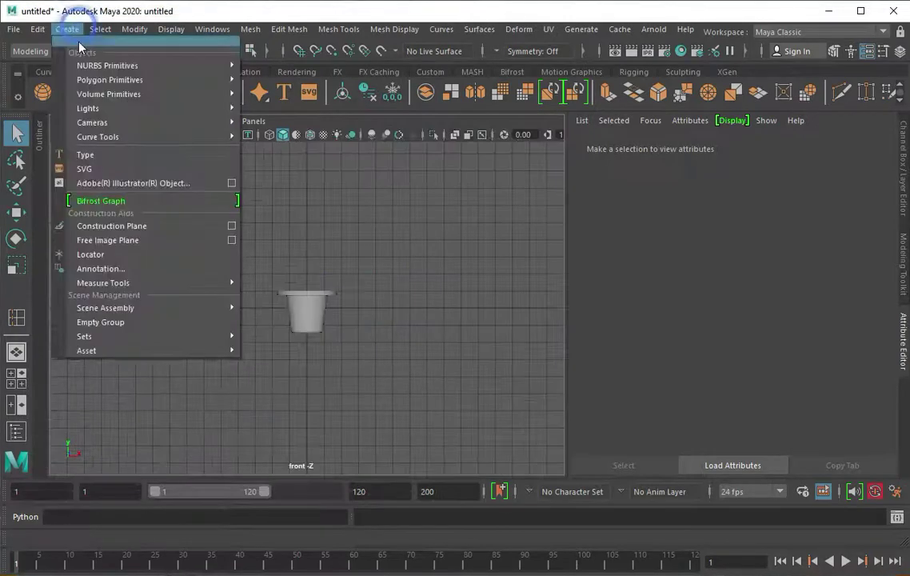
{"action": "left_click", "coordinate": [320, 138]}
{"action": "scroll", "coordinate": [227, 262], "scroll_direction": "up", "scroll_amount": 2}
{"action": "scroll", "coordinate": [307, 346], "scroll_direction": "up", "scroll_amount": 3}
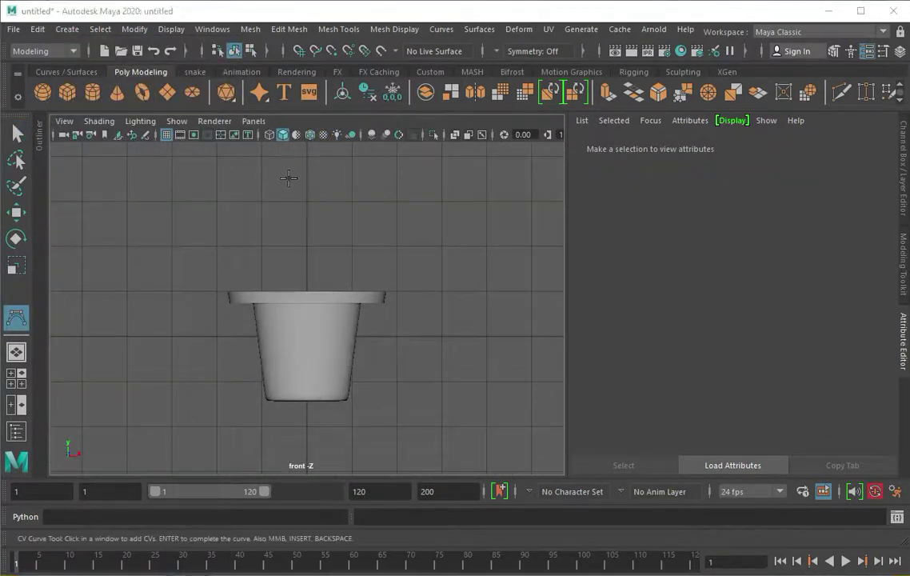
{"action": "left_click", "coordinate": [307, 281]}
{"action": "left_click", "coordinate": [342, 254]}
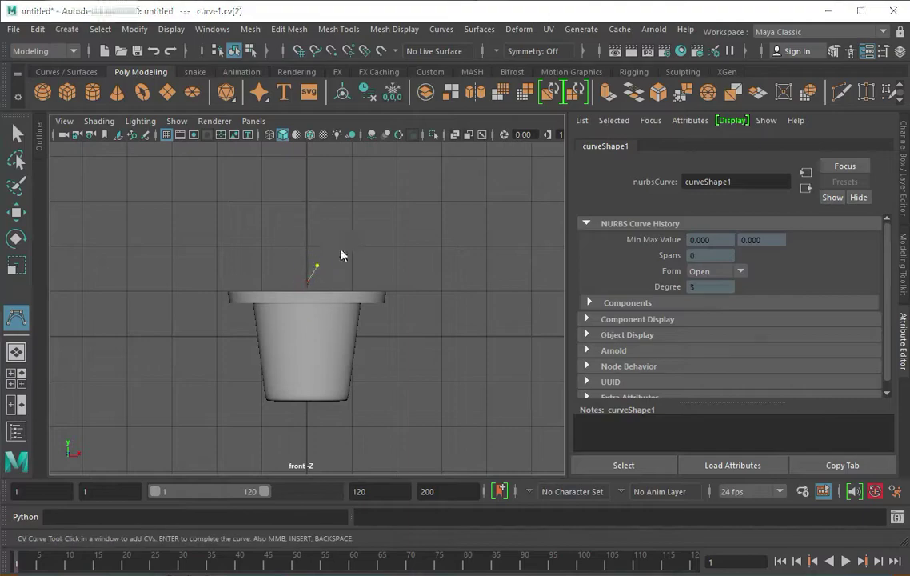
{"action": "scroll", "coordinate": [305, 305], "scroll_direction": "up", "scroll_amount": 2}
{"action": "left_click", "coordinate": [332, 288]}
Add two more upward stem points using the front and side views.
{"action": "key", "text": "space"}
{"action": "left_click_drag", "start_coordinate": [370, 276], "coordinate": [328, 245]}
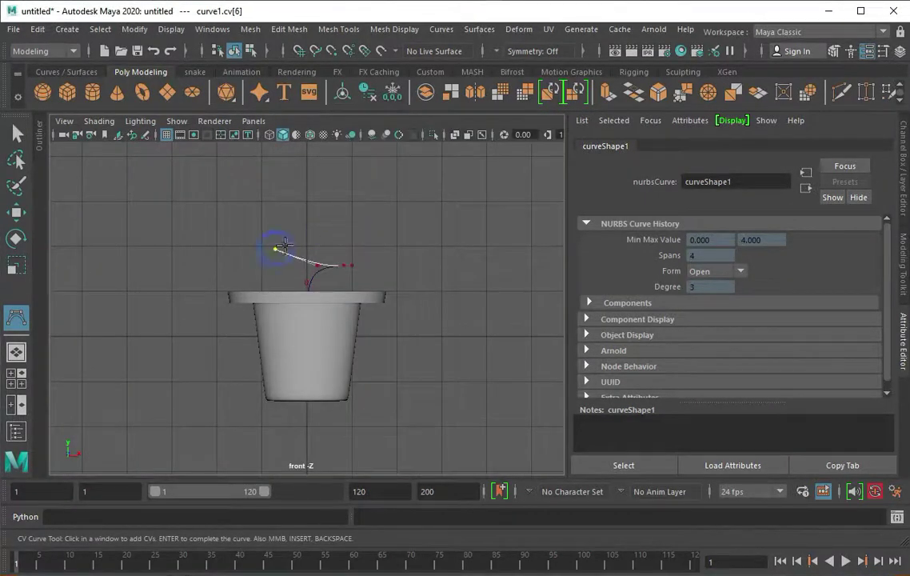
{"action": "left_click", "coordinate": [316, 217]}
{"action": "key", "text": "space"}
{"action": "key", "text": "space"}
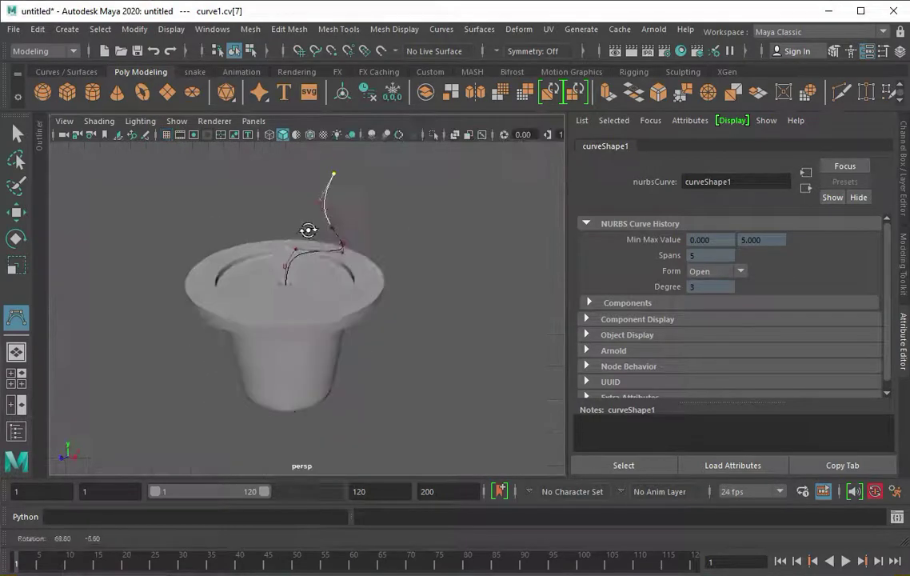
{"action": "key", "text": "space"}
{"action": "key", "text": "space"}
{"action": "left_click", "coordinate": [350, 183]}
{"action": "key", "text": "space"}
{"action": "key", "text": "space"}
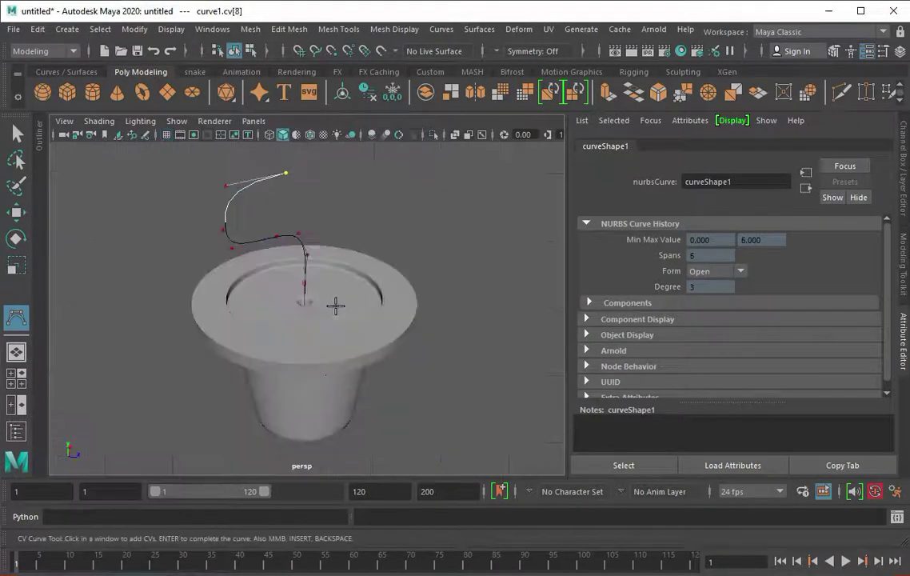
{"action": "left_click_drag", "start_coordinate": [223, 249], "coordinate": [234, 218], "text": "alt"}
{"action": "right_click_drag", "start_coordinate": [234, 217], "coordinate": [152, 215]}
Move a curve control point to begin bending the stem, then select its upper control points.
{"action": "left_click", "coordinate": [250, 216]}
{"action": "key", "text": "w"}
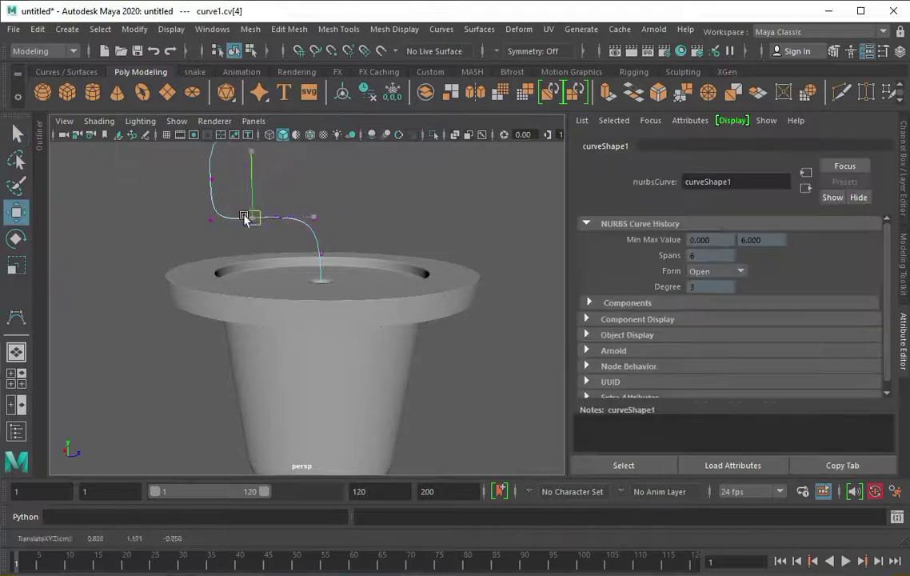
{"action": "left_click_drag", "start_coordinate": [250, 215], "coordinate": [206, 228], "text": "alt"}
{"action": "scroll", "coordinate": [206, 227], "scroll_direction": "down", "scroll_amount": 3}
{"action": "key", "text": "space"}
{"action": "key", "text": "space"}
{"action": "left_click_drag", "start_coordinate": [270, 195], "coordinate": [455, 325]}
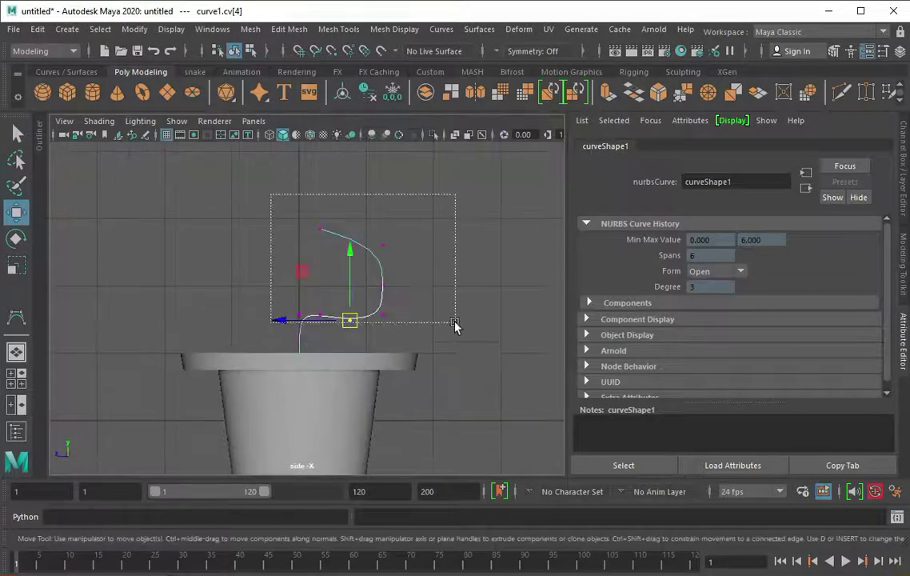
{"action": "left_click_drag", "start_coordinate": [311, 297], "coordinate": [310, 297]}
{"action": "left_click_drag", "start_coordinate": [284, 185], "coordinate": [494, 320]}
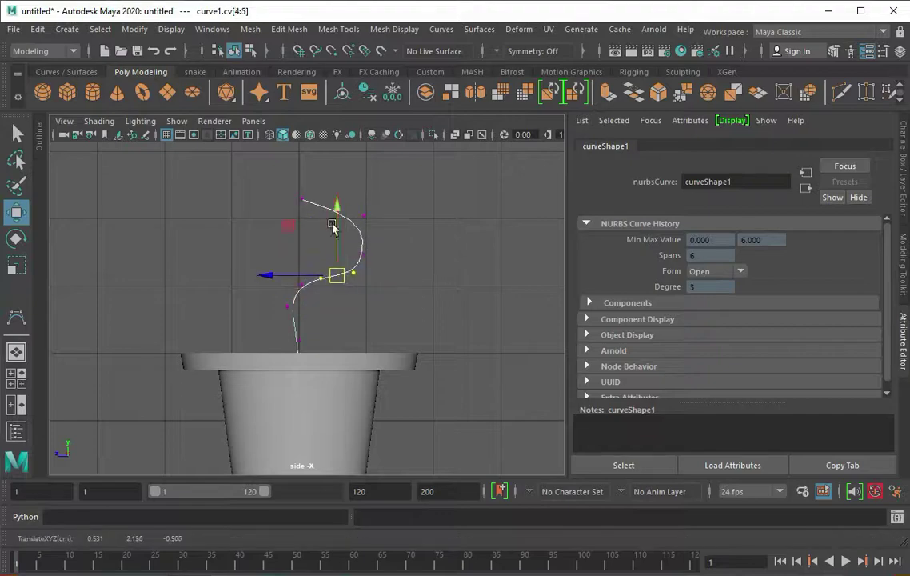
Select further control points and shift them sideways to form the S-bend.
{"action": "left_click", "coordinate": [358, 280]}
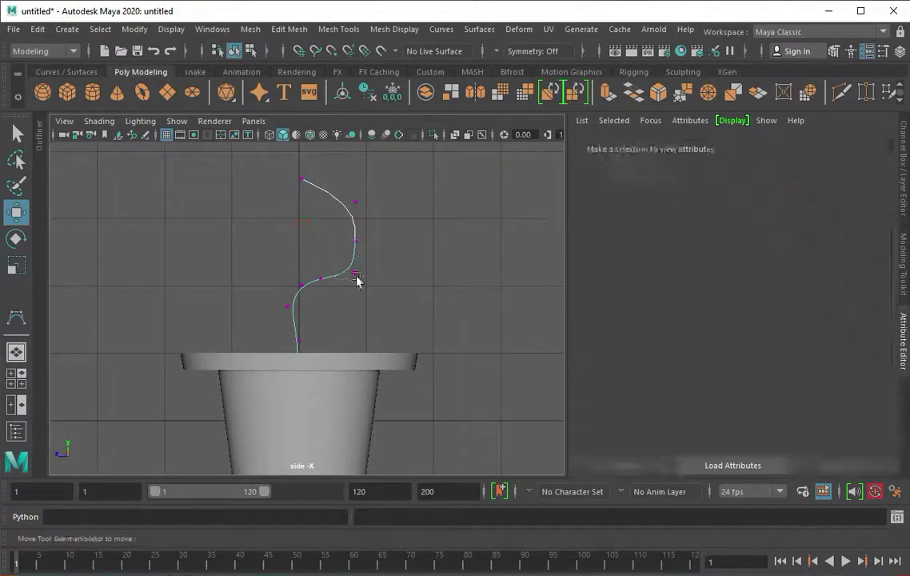
{"action": "left_click", "coordinate": [339, 271]}
{"action": "key", "text": "space"}
{"action": "key", "text": "space"}
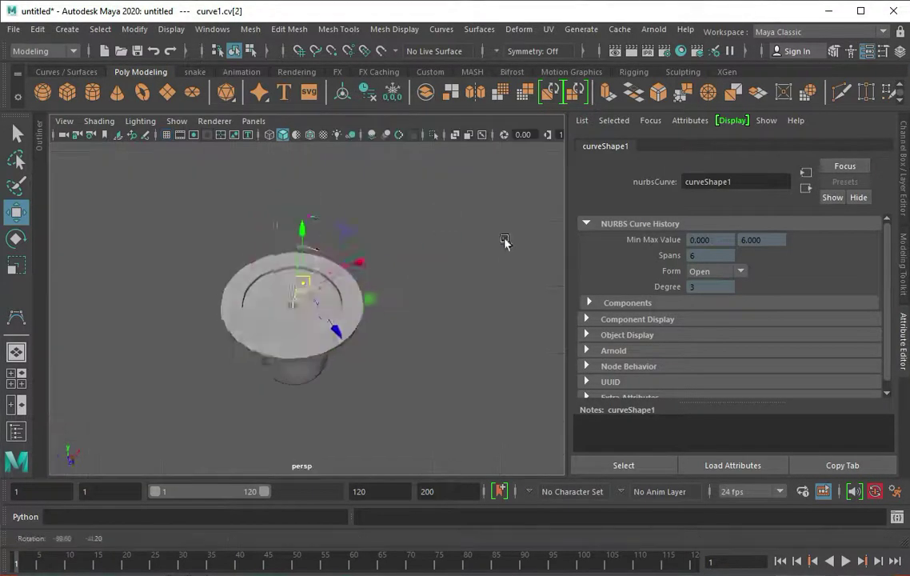
{"action": "left_click_drag", "start_coordinate": [504, 240], "coordinate": [171, 267], "text": "alt"}
{"action": "left_click", "coordinate": [358, 201]}
{"action": "scroll", "coordinate": [274, 208], "scroll_direction": "down", "scroll_amount": 3}
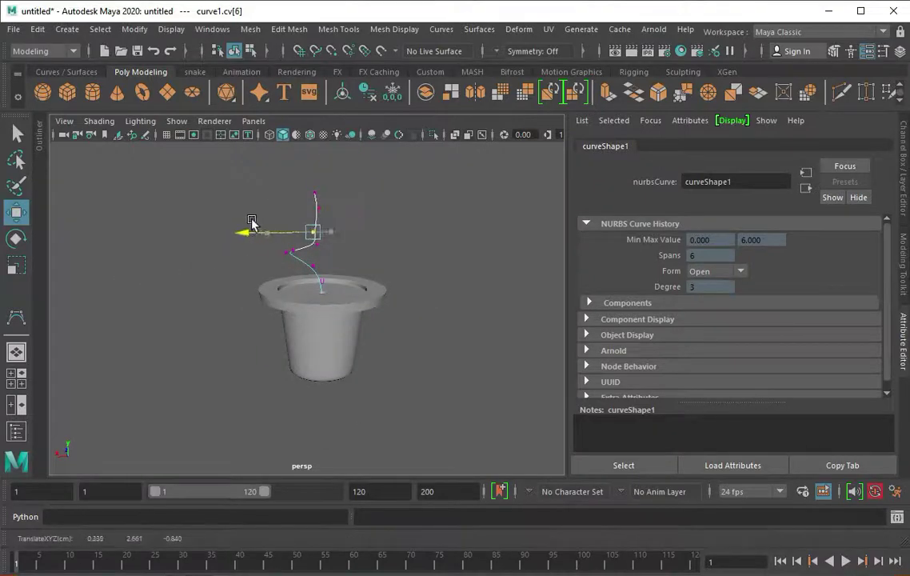
{"action": "mouse_move", "coordinate": [251, 223]}
{"action": "left_mouse_down", "text": "alt"}
{"action": "mouse_move", "coordinate": [244, 241]}
{"action": "mouse_move", "coordinate": [183, 266]}
{"action": "left_mouse_up", "text": "alt"}
{"action": "left_click", "coordinate": [422, 256]}
{"action": "left_click_drag", "start_coordinate": [423, 256], "coordinate": [312, 266], "text": "alt"}
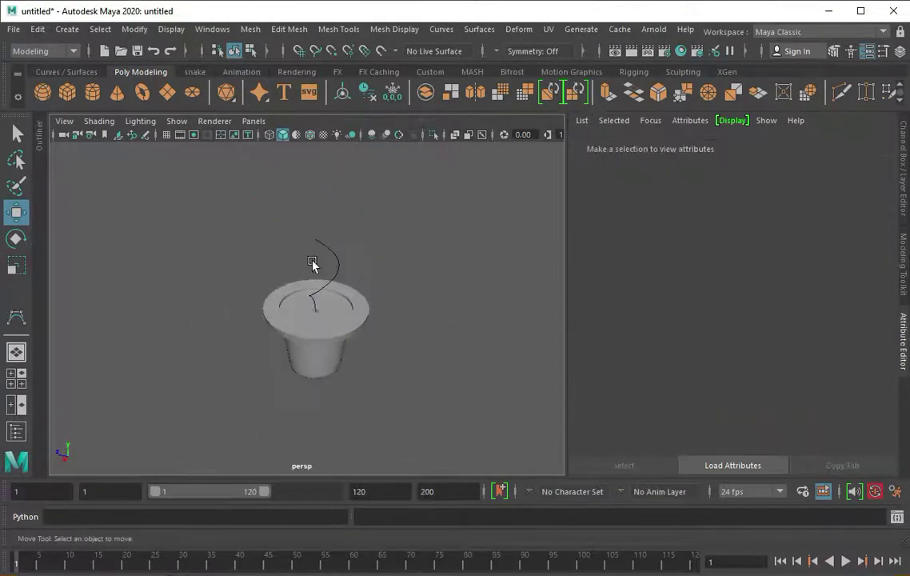
Select the small base cylinder, try scaling and moving it, then undo back to its original state.
{"action": "left_click", "coordinate": [315, 306]}
{"action": "scroll", "coordinate": [300, 289], "scroll_direction": "up", "scroll_amount": 5}
{"action": "key", "text": "r"}
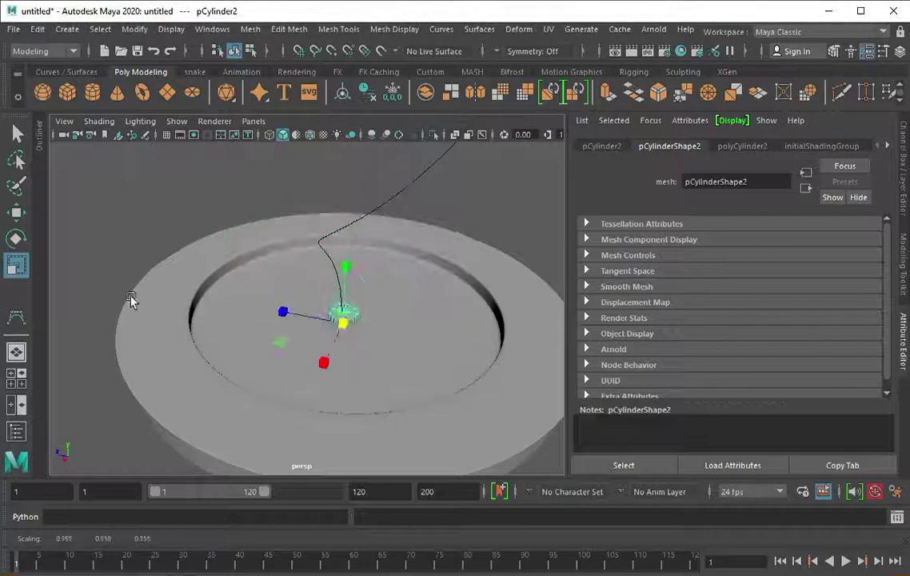
{"action": "mouse_move", "coordinate": [116, 263]}
{"action": "left_mouse_down", "text": "alt"}
{"action": "mouse_move", "coordinate": [277, 251]}
{"action": "mouse_move", "coordinate": [307, 277]}
{"action": "left_mouse_up", "text": "alt"}
{"action": "key", "text": "ctrl+z"}
{"action": "key", "text": "w"}
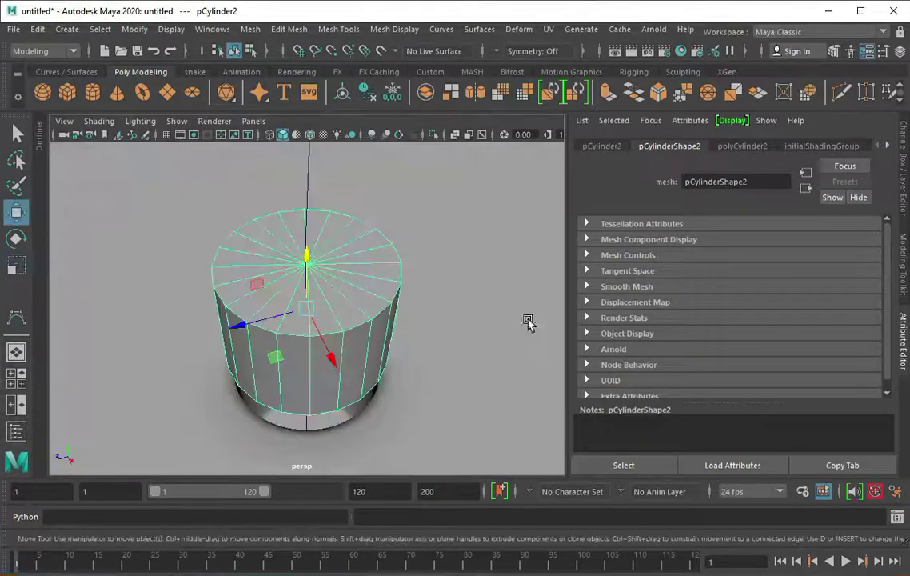
{"action": "key", "text": "ctrl+z"}
{"action": "key", "text": "ctrl+z"}
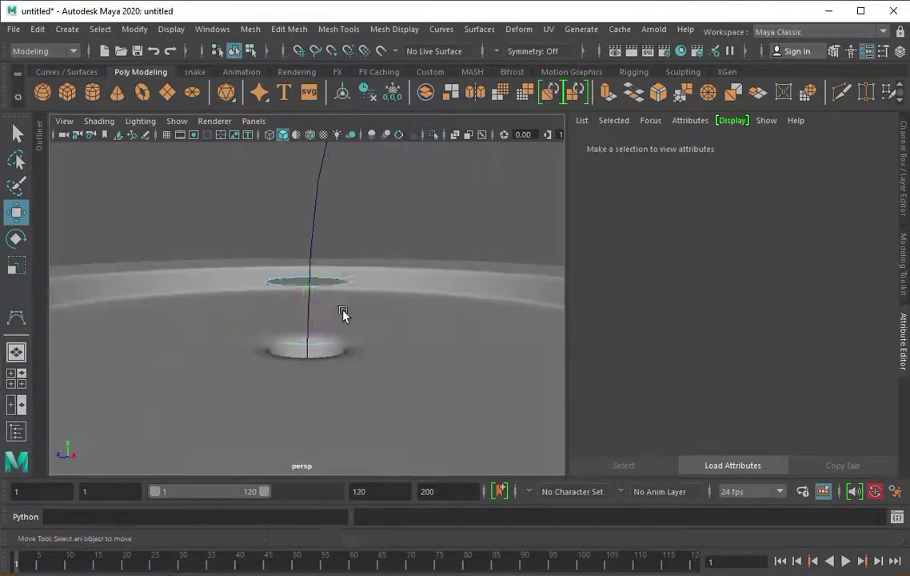
{"action": "right_click_drag", "start_coordinate": [308, 280], "coordinate": [370, 251]}
{"action": "key", "text": "ctrl+z"}
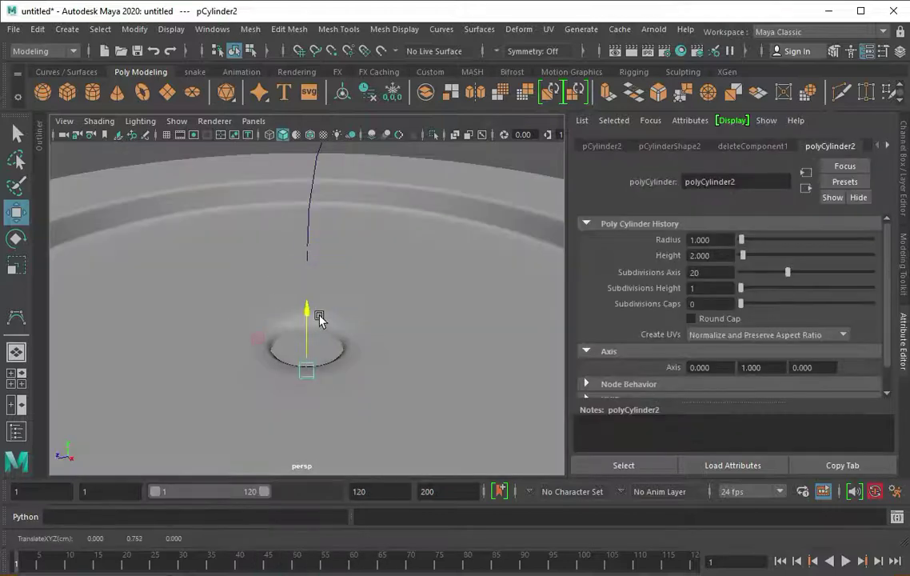
{"action": "key", "text": "ctrl+z"}
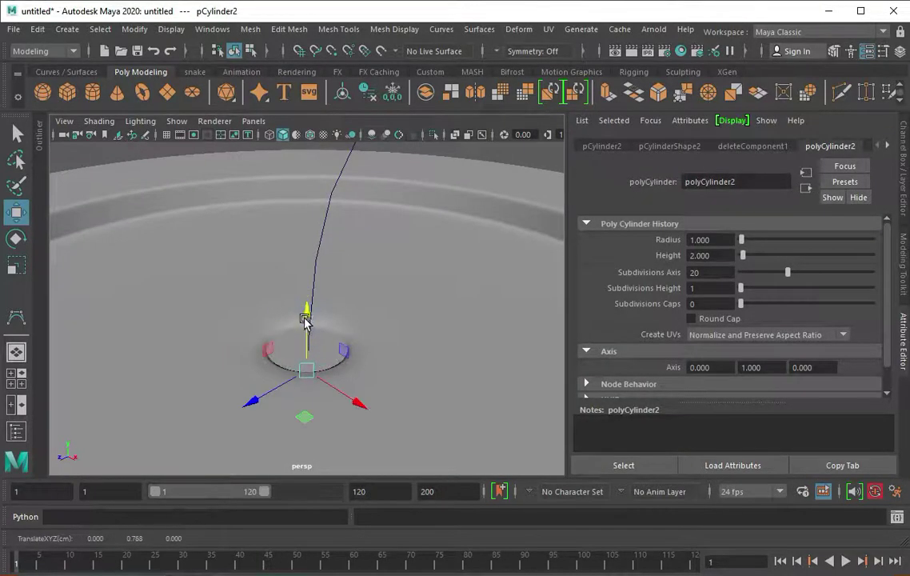
{"action": "key", "text": "ctrl+z"}
{"action": "key", "text": "ctrl+z"}
{"action": "key", "text": "ctrl+z"}
{"action": "key", "text": "ctrl+z"}
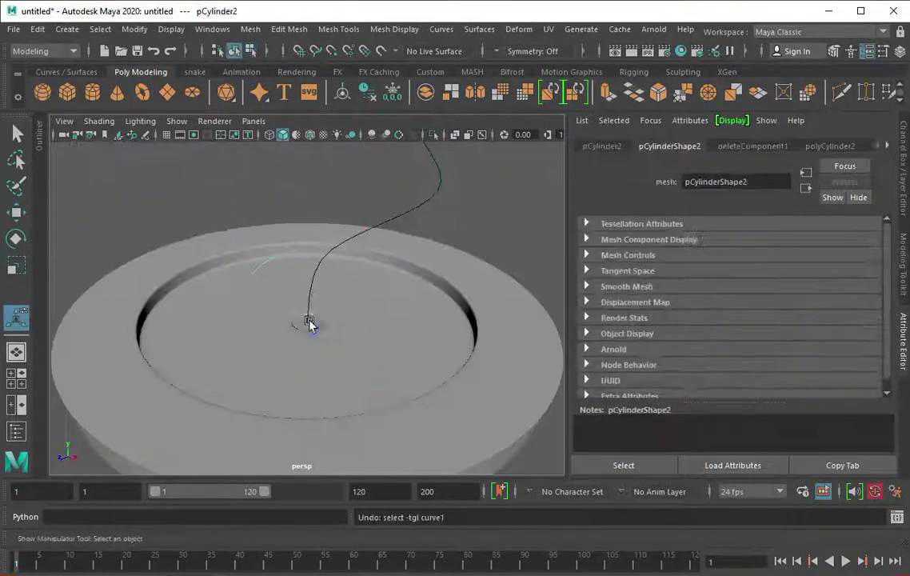
{"action": "key", "text": "ctrl+z"}
{"action": "key", "text": "ctrl+z"}
Extrude the small cylinder's top face along the stem curve with 25 divisions.
{"action": "right_click_drag", "start_coordinate": [311, 268], "coordinate": [311, 307]}
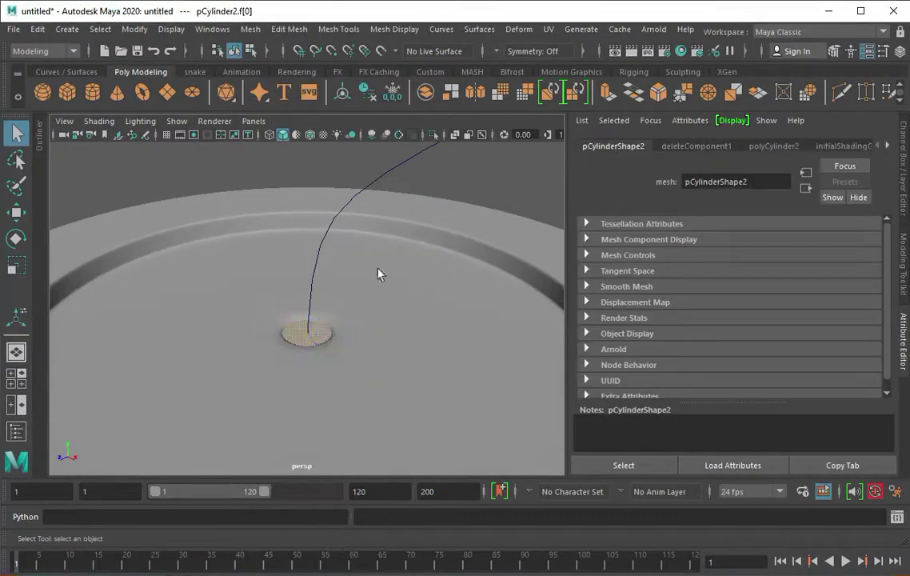
{"action": "left_click", "coordinate": [324, 237], "text": "shift"}
{"action": "key", "text": "ctrl+e"}
{"action": "scroll", "coordinate": [148, 309], "scroll_direction": "down", "scroll_amount": 5}
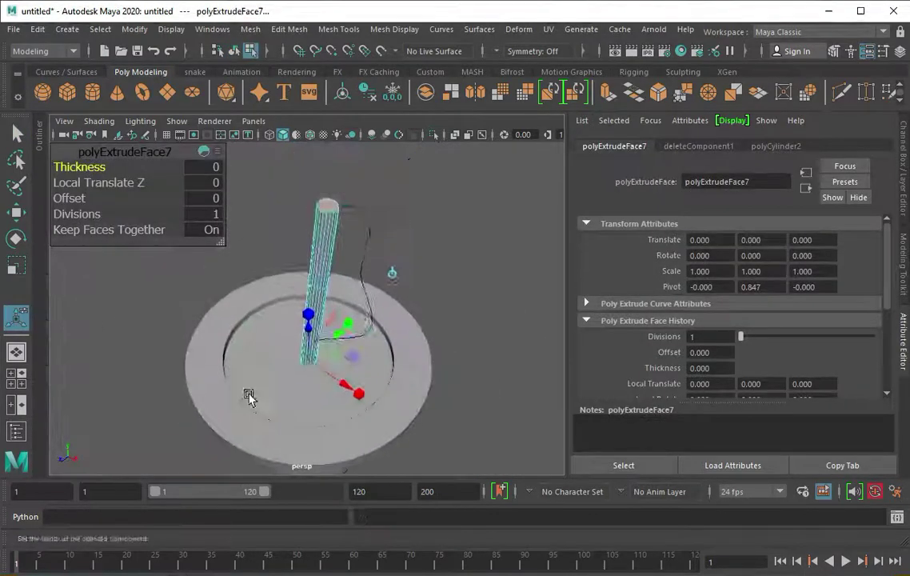
{"action": "key", "text": "ctrl+z"}
{"action": "key", "text": "ctrl+z"}
{"action": "key", "text": "ctrl+z"}
{"action": "key", "text": "ctrl+z"}
{"action": "key", "text": "ctrl+z"}
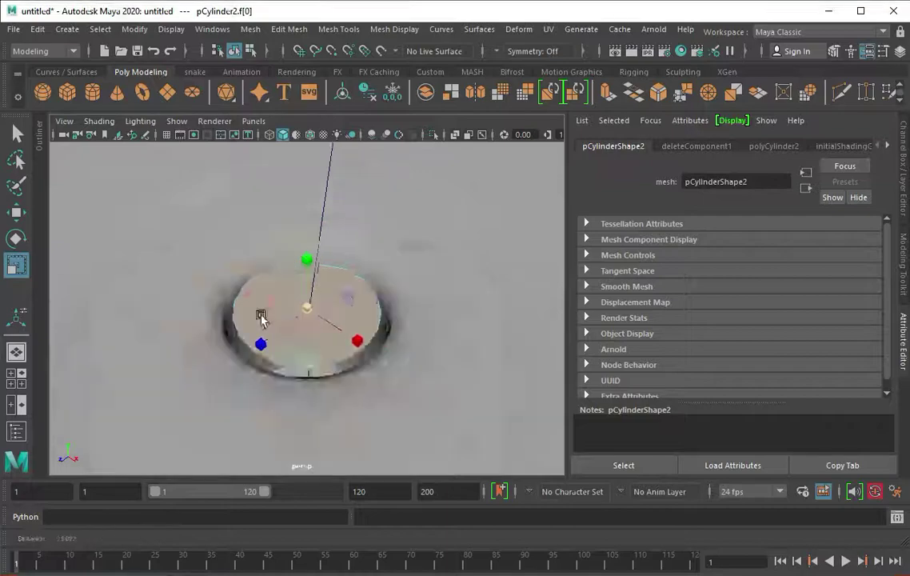
{"action": "key", "text": "ctrl+z"}
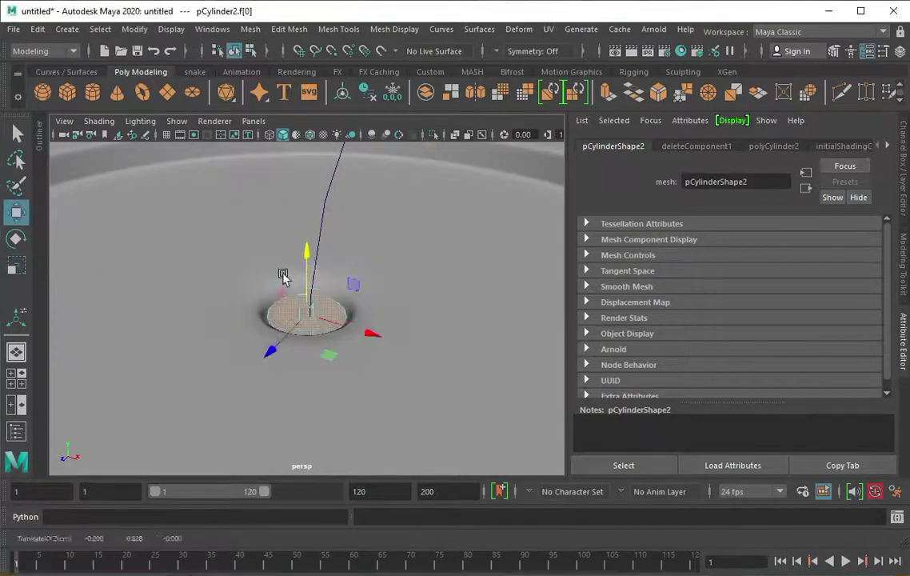
{"action": "key", "text": "ctrl+z"}
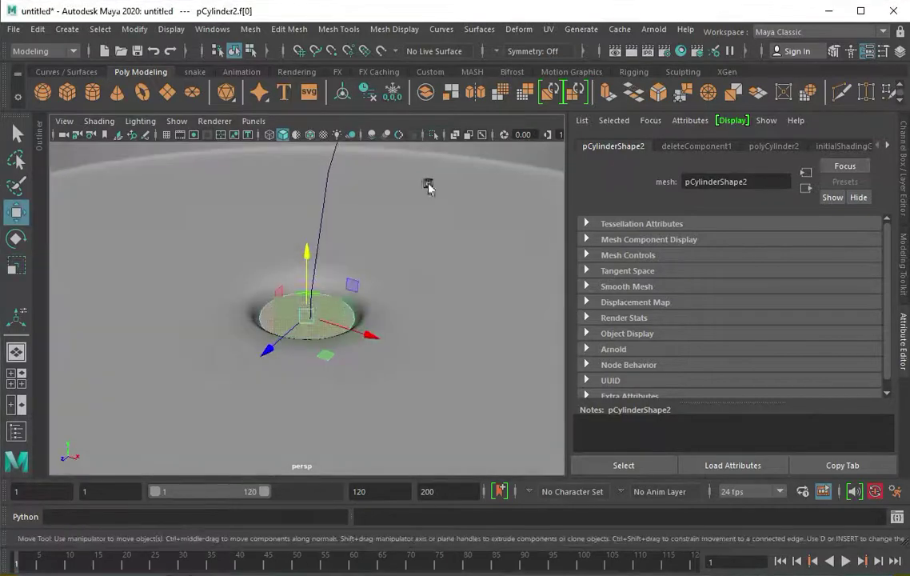
{"action": "key", "text": "shift+z"}
{"action": "key", "text": "shift+z"}
{"action": "key", "text": "shift+z"}
{"action": "key", "text": "shift+z"}
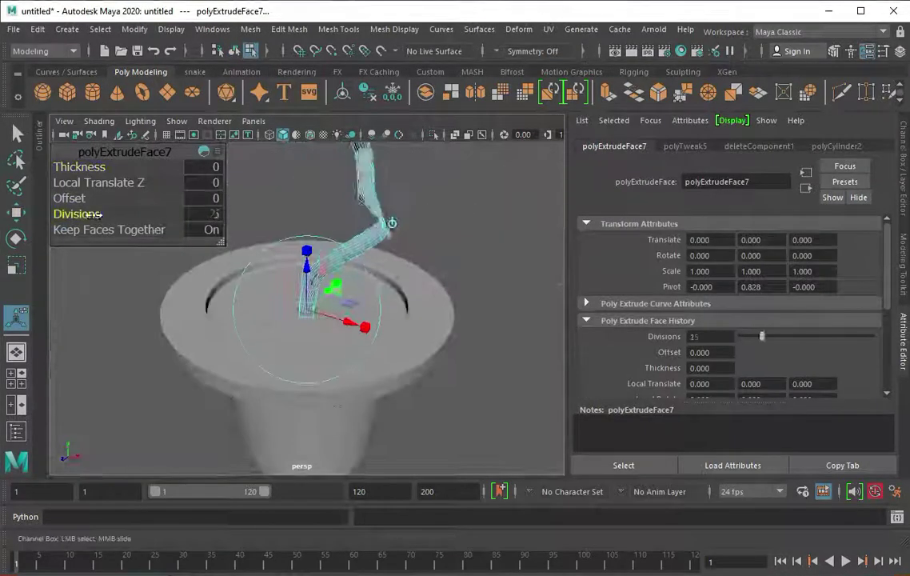
{"action": "key", "text": "shift+z"}
{"action": "key", "text": "shift+z"}
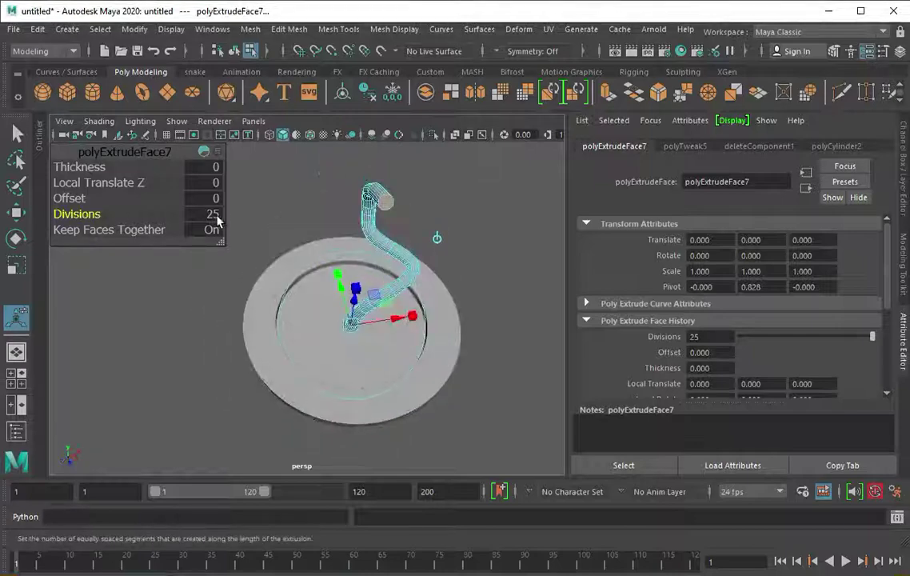
Inspect the stem in wireframe, return to shaded display, and select the stem tube.
{"action": "key", "text": "shift+z"}
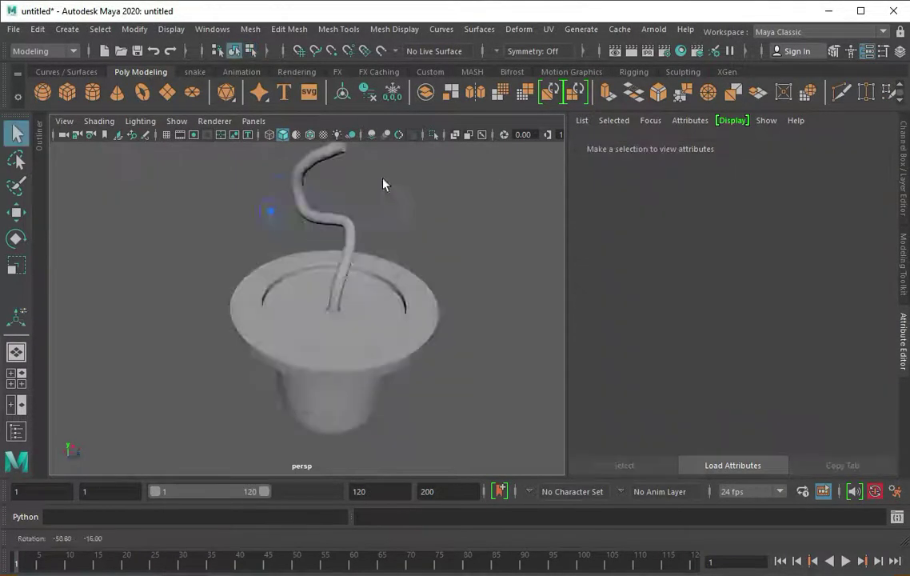
{"action": "key", "text": "shift+z"}
{"action": "key", "text": "shift+z"}
{"action": "key", "text": "shift+z"}
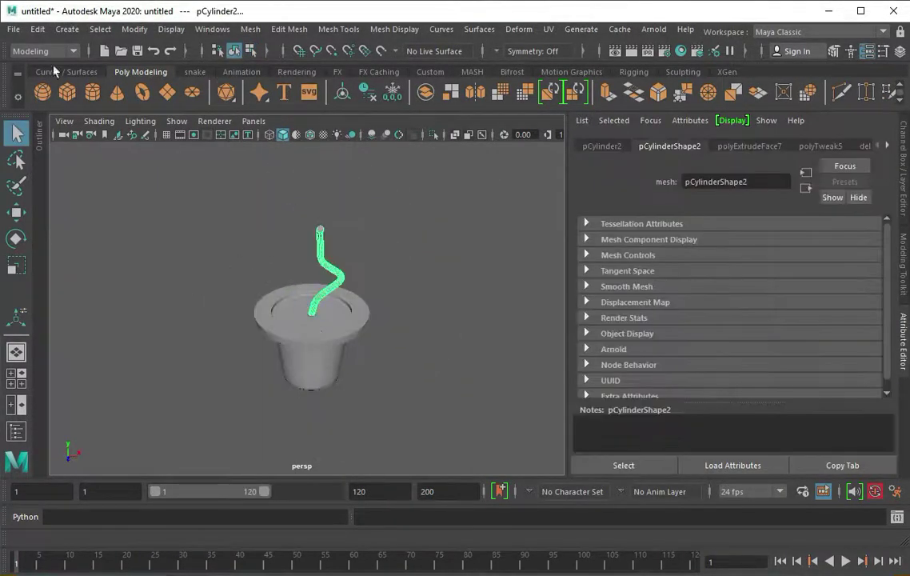
{"action": "left_click", "coordinate": [37, 29]}
{"action": "key", "text": "4"}
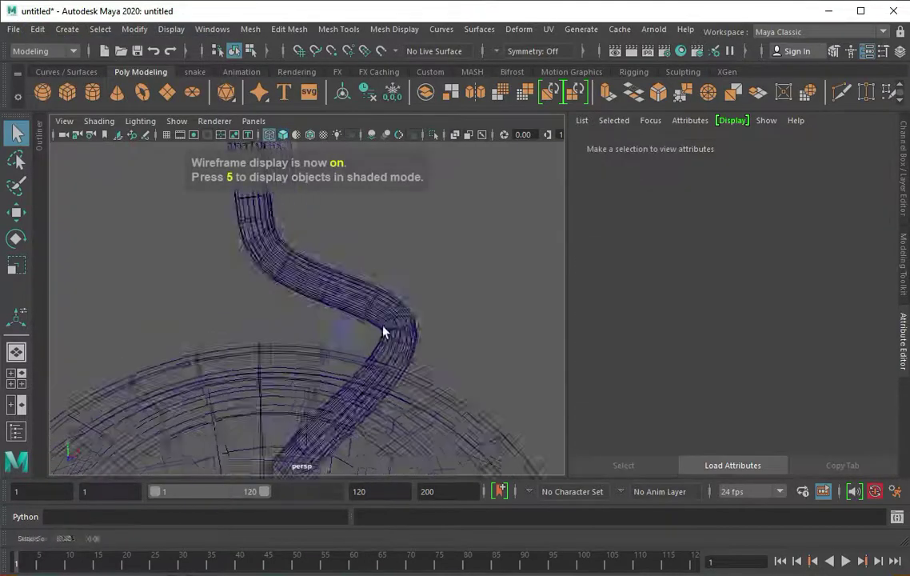
{"action": "mouse_move", "coordinate": [382, 332]}
{"action": "left_mouse_down", "text": "alt"}
{"action": "mouse_move", "coordinate": [321, 352]}
{"action": "mouse_move", "coordinate": [195, 301]}
{"action": "mouse_move", "coordinate": [189, 423]}
{"action": "mouse_move", "coordinate": [186, 232]}
{"action": "mouse_move", "coordinate": [274, 278]}
{"action": "left_mouse_up", "text": "alt"}
{"action": "key", "text": "5"}
{"action": "left_click", "coordinate": [248, 266]}
{"action": "mouse_move", "coordinate": [341, 248]}
{"action": "left_mouse_down", "text": "alt"}
{"action": "mouse_move", "coordinate": [248, 266]}
{"action": "mouse_move", "coordinate": [311, 198]}
{"action": "mouse_move", "coordinate": [365, 369]}
{"action": "left_mouse_up", "text": "alt"}
Insert two edge loops near the stem's end, then isolate and switch to the top view.
{"action": "left_click", "coordinate": [339, 29]}
{"action": "left_click", "coordinate": [310, 198]}
{"action": "left_click", "coordinate": [338, 197]}
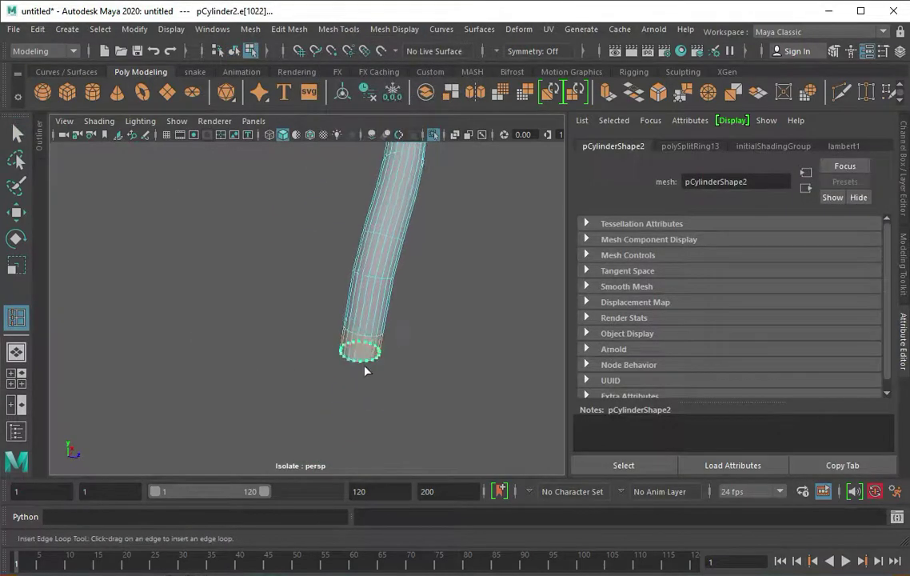
{"action": "left_click", "coordinate": [461, 237]}
{"action": "mouse_move", "coordinate": [461, 238]}
{"action": "left_mouse_down", "text": "alt"}
{"action": "mouse_move", "coordinate": [203, 258]}
{"action": "mouse_move", "coordinate": [315, 279]}
{"action": "mouse_move", "coordinate": [245, 273]}
{"action": "left_mouse_up", "text": "alt"}
{"action": "key", "text": "ctrl+1"}
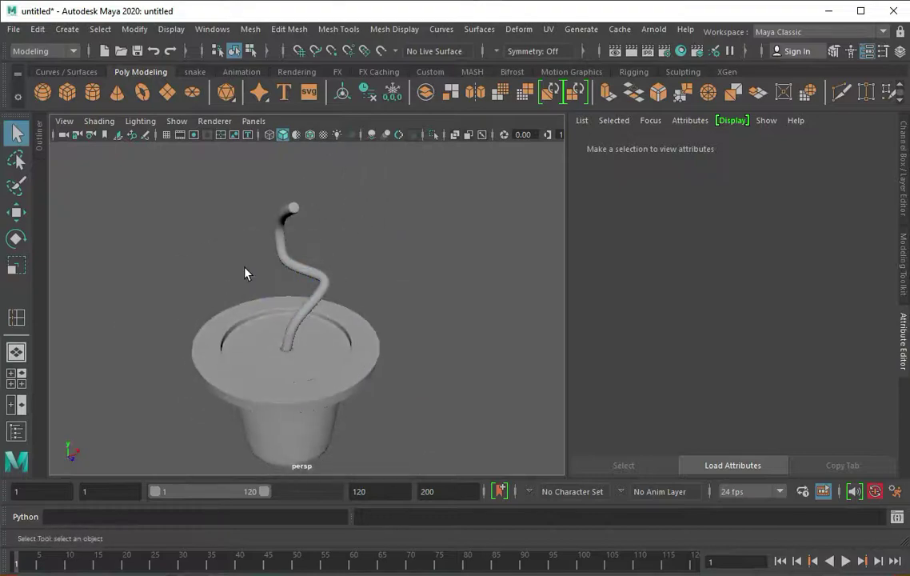
{"action": "key", "text": "ctrl+1"}
{"action": "left_click_drag", "start_coordinate": [324, 335], "coordinate": [275, 240]}
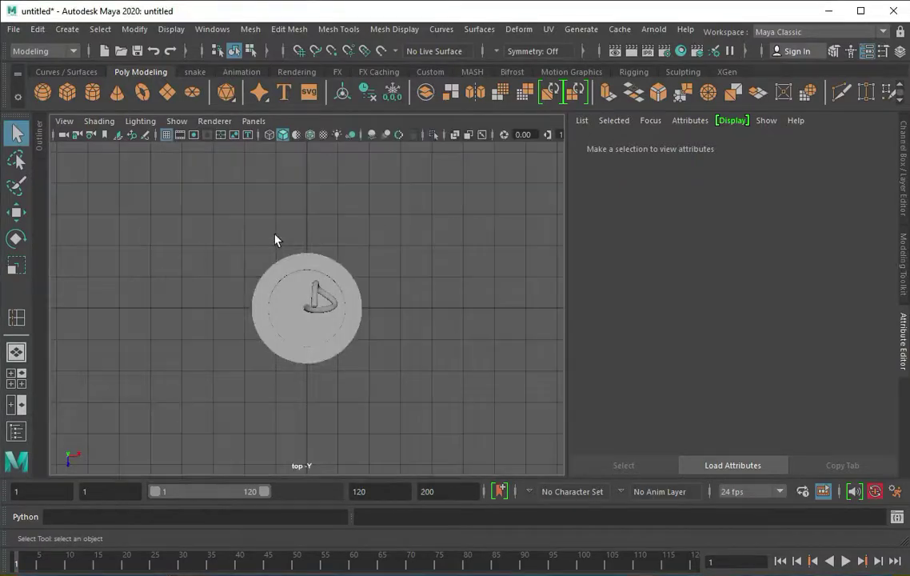
Create a new cylinder and scale it into a wide flat disc.
{"action": "left_click", "coordinate": [91, 94]}
{"action": "key", "text": "r"}
{"action": "left_click_drag", "start_coordinate": [446, 327], "coordinate": [365, 311]}
{"action": "key", "text": "space"}
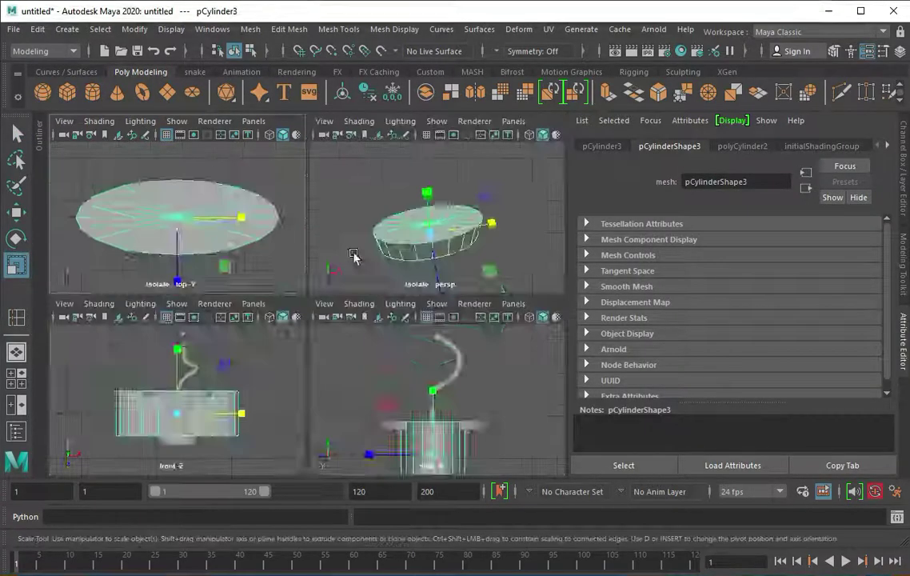
{"action": "key", "text": "space"}
{"action": "mouse_move", "coordinate": [294, 311]}
{"action": "left_mouse_down", "text": "alt"}
{"action": "mouse_move", "coordinate": [279, 419]}
{"action": "mouse_move", "coordinate": [238, 328]}
{"action": "mouse_move", "coordinate": [377, 205]}
{"action": "left_mouse_up", "text": "alt"}
Apply a Bend deformer to the disc and adjust its handle orientation.
{"action": "left_click", "coordinate": [519, 29]}
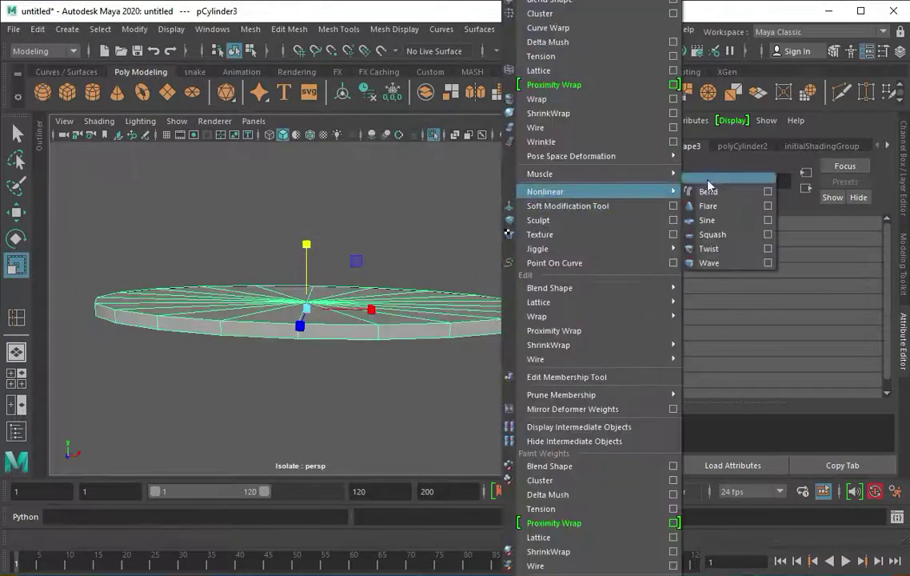
{"action": "left_click", "coordinate": [720, 191]}
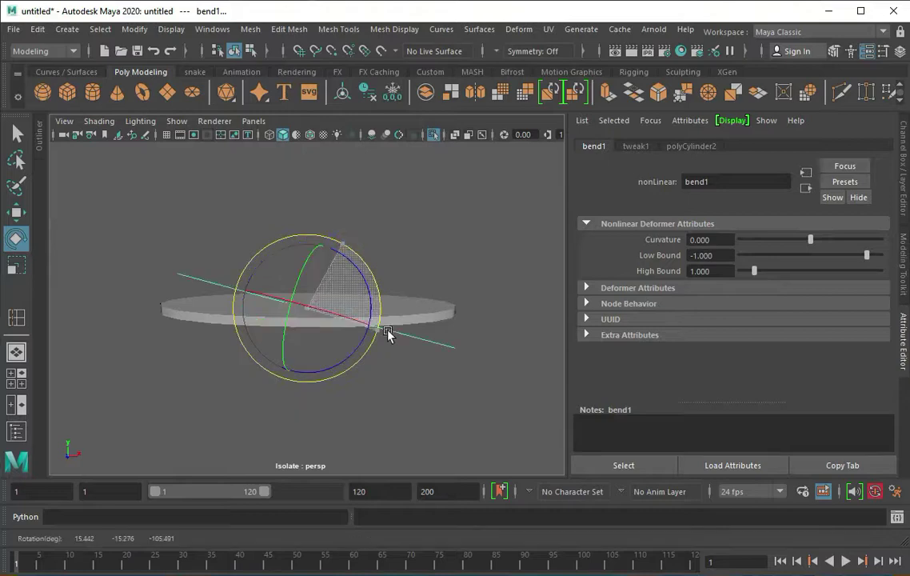
{"action": "mouse_move", "coordinate": [387, 333]}
{"action": "left_mouse_down"}
{"action": "mouse_move", "coordinate": [400, 361]}
{"action": "mouse_move", "coordinate": [339, 289]}
{"action": "mouse_move", "coordinate": [480, 340]}
{"action": "left_mouse_up"}
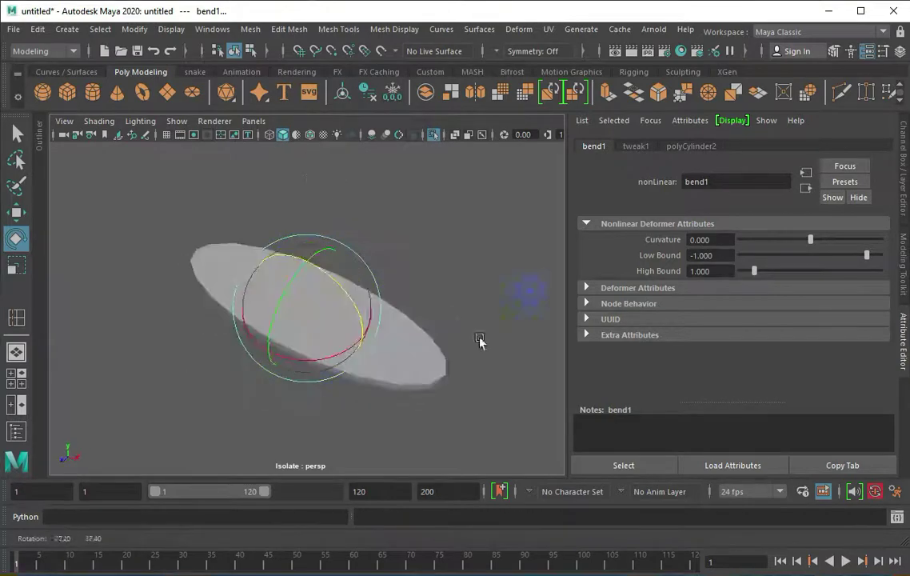
{"action": "key", "text": "ctrl+z"}
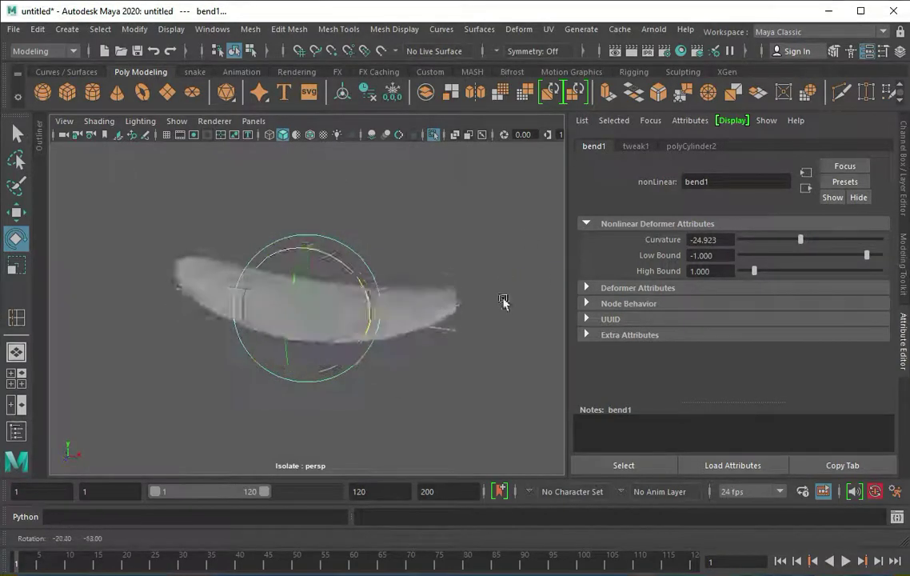
{"action": "key", "text": "ctrl+z"}
{"action": "key", "text": "ctrl+z"}
{"action": "left_click", "coordinate": [37, 28]}
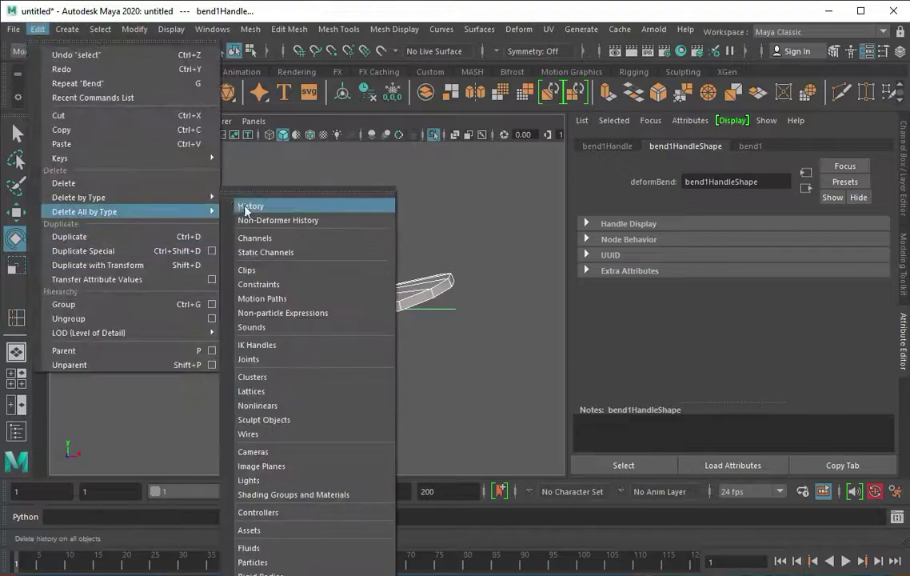
Delete the disc's construction history and select a radial edge.
{"action": "left_click", "coordinate": [254, 204]}
{"action": "mouse_move", "coordinate": [196, 344]}
{"action": "right_mouse_down", "text": "shift"}
{"action": "mouse_move", "coordinate": [125, 337]}
{"action": "mouse_move", "coordinate": [205, 370]}
{"action": "right_mouse_up", "text": "shift"}
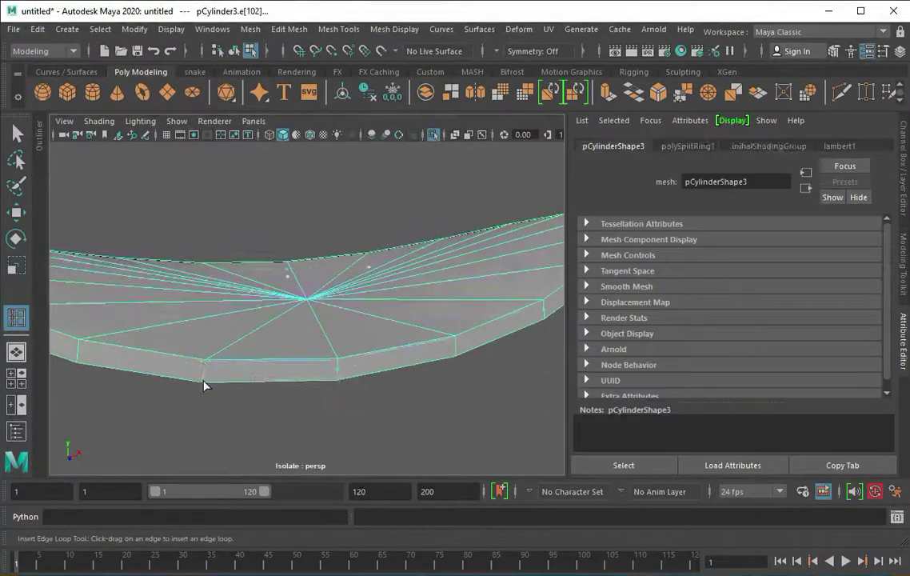
{"action": "right_click_drag", "start_coordinate": [203, 268], "coordinate": [203, 380]}
{"action": "scroll", "coordinate": [203, 346], "scroll_direction": "down", "scroll_amount": 5}
{"action": "right_click_drag", "start_coordinate": [165, 269], "coordinate": [170, 252]}
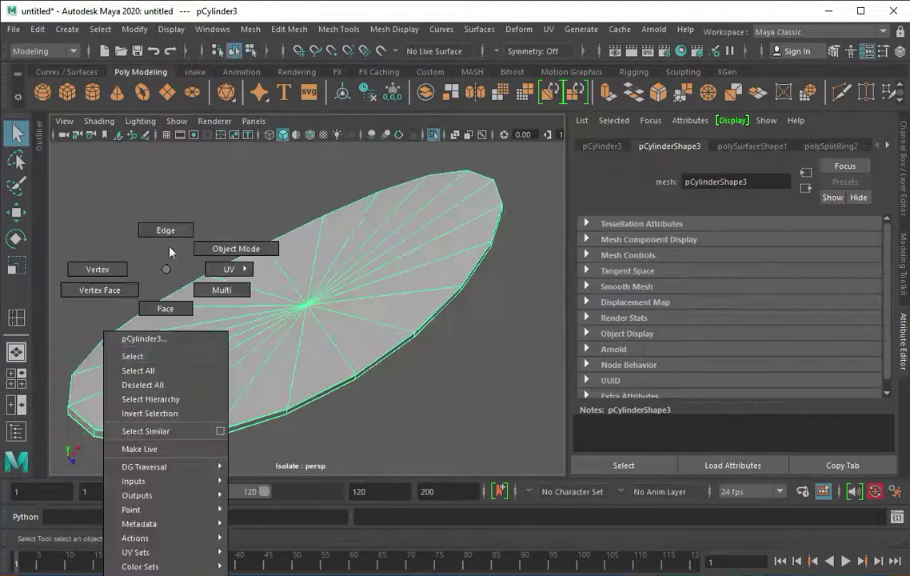
{"action": "left_click_drag", "start_coordinate": [169, 251], "coordinate": [186, 404], "text": "alt"}
{"action": "left_click", "coordinate": [187, 405]}
Bevel the selected edge and adjust the bevel fraction.
{"action": "left_click_drag", "start_coordinate": [404, 208], "coordinate": [325, 244], "text": "alt"}
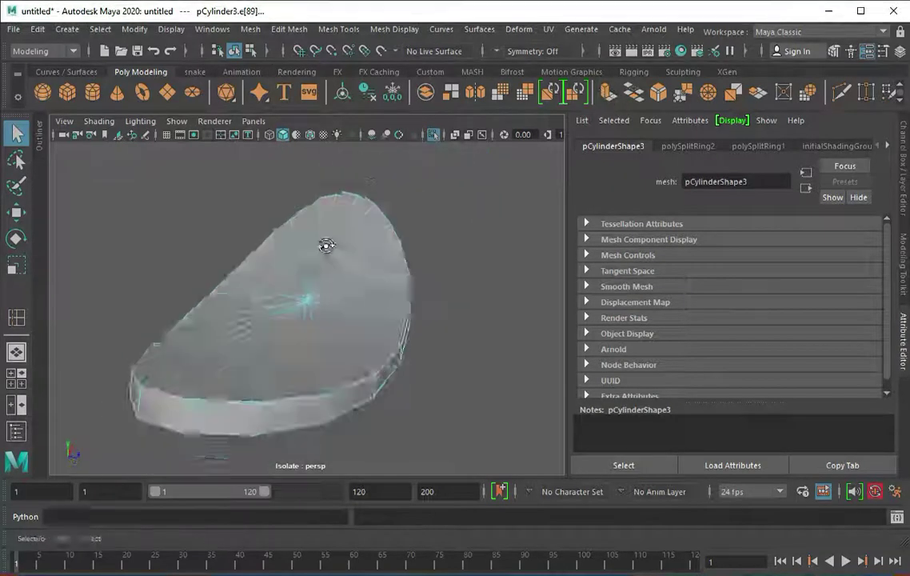
{"action": "key", "text": "w"}
{"action": "mouse_move", "coordinate": [309, 203]}
{"action": "left_mouse_down", "text": "alt"}
{"action": "mouse_move", "coordinate": [301, 292]}
{"action": "mouse_move", "coordinate": [427, 297]}
{"action": "mouse_move", "coordinate": [407, 305]}
{"action": "left_mouse_up", "text": "alt"}
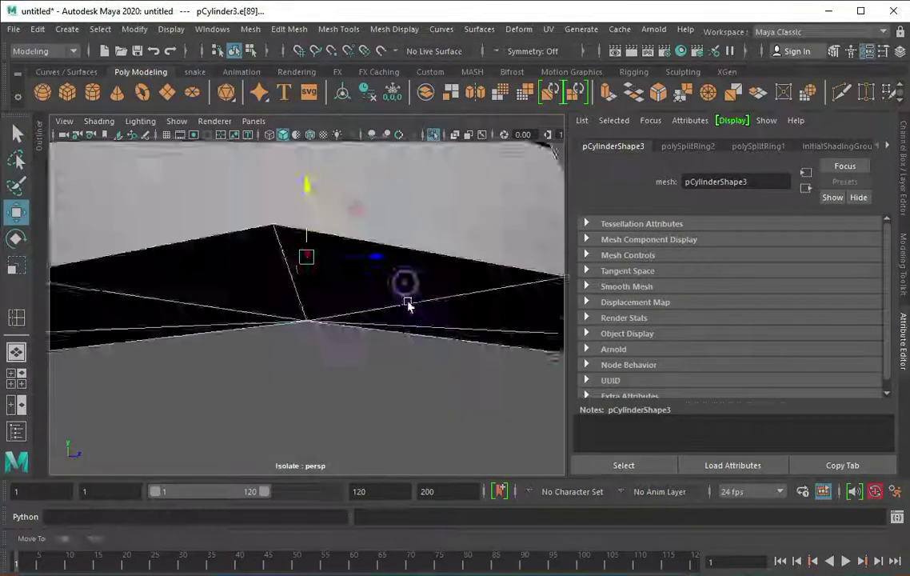
{"action": "key", "text": "ctrl+b"}
{"action": "left_click_drag", "start_coordinate": [76, 160], "coordinate": [112, 160]}
Extrude the faces along the bevelled edge to raise the central vein.
{"action": "key", "text": "q"}
{"action": "mouse_move", "coordinate": [240, 320]}
{"action": "left_mouse_down", "text": "alt"}
{"action": "mouse_move", "coordinate": [305, 335]}
{"action": "mouse_move", "coordinate": [308, 254]}
{"action": "mouse_move", "coordinate": [281, 279]}
{"action": "mouse_move", "coordinate": [383, 249]}
{"action": "left_mouse_up", "text": "alt"}
{"action": "left_click", "coordinate": [308, 254]}
{"action": "left_click", "coordinate": [610, 94]}
{"action": "key", "text": "w"}
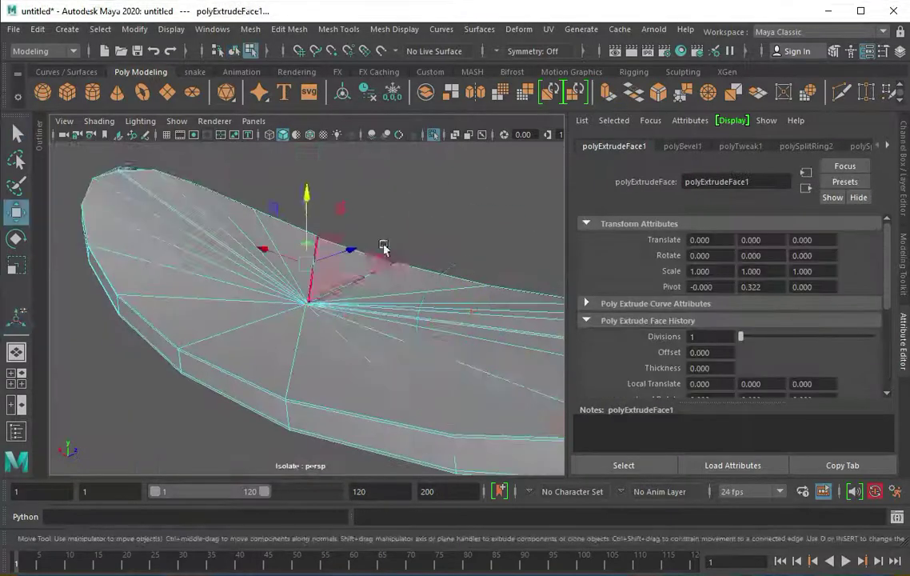
{"action": "key", "text": "q"}
{"action": "mouse_move", "coordinate": [308, 208]}
{"action": "left_mouse_down", "text": "alt"}
{"action": "mouse_move", "coordinate": [320, 274]}
{"action": "mouse_move", "coordinate": [396, 264]}
{"action": "mouse_move", "coordinate": [236, 298]}
{"action": "mouse_move", "coordinate": [366, 294]}
{"action": "left_mouse_up", "text": "alt"}
{"action": "left_click", "coordinate": [350, 376]}
{"action": "left_click_drag", "start_coordinate": [350, 376], "coordinate": [157, 213], "text": "alt"}
Insert two edge loops on the leaf and smooth it at 1 division.
{"action": "left_click", "coordinate": [338, 28]}
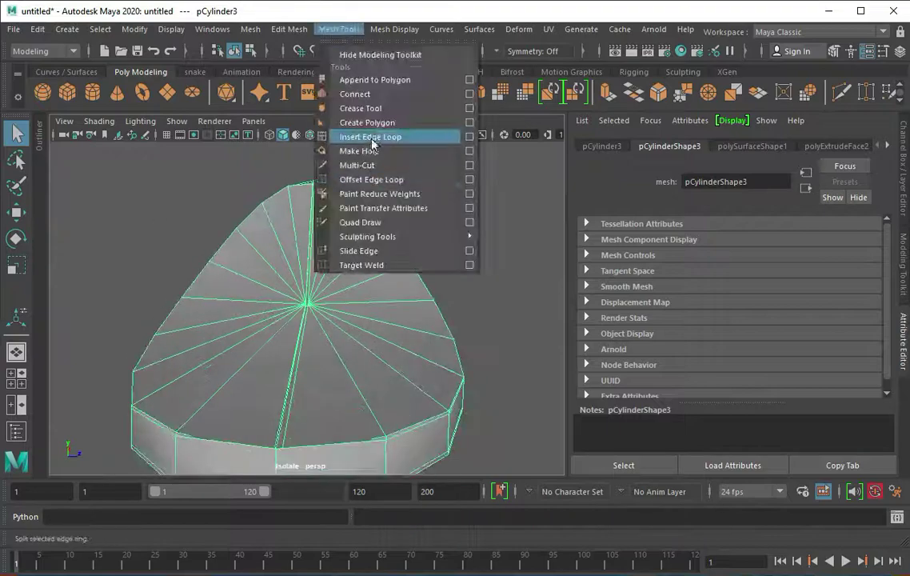
{"action": "left_click", "coordinate": [365, 136]}
{"action": "mouse_move", "coordinate": [335, 320]}
{"action": "left_mouse_down", "text": "alt"}
{"action": "mouse_move", "coordinate": [268, 436]}
{"action": "mouse_move", "coordinate": [423, 340]}
{"action": "mouse_move", "coordinate": [449, 447]}
{"action": "mouse_move", "coordinate": [438, 430]}
{"action": "mouse_move", "coordinate": [294, 372]}
{"action": "mouse_move", "coordinate": [307, 364]}
{"action": "left_mouse_up", "text": "alt"}
{"action": "left_click", "coordinate": [268, 436]}
{"action": "left_click", "coordinate": [438, 430]}
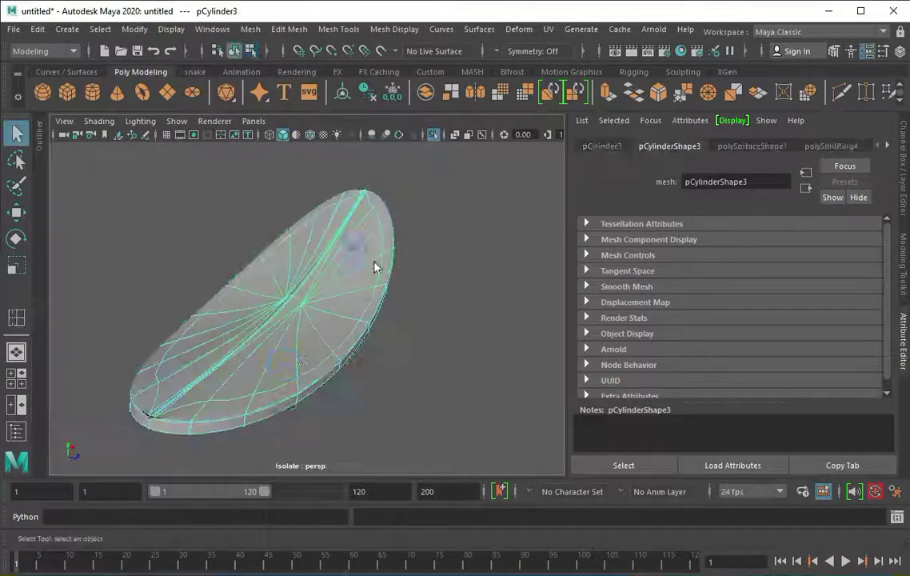
{"action": "left_click", "coordinate": [903, 268]}
{"action": "left_click", "coordinate": [748, 437]}
Switch the smoothed leaf to vertex mode and pick a single vertex on it.
{"action": "left_click_drag", "start_coordinate": [292, 398], "coordinate": [221, 343], "text": "alt"}
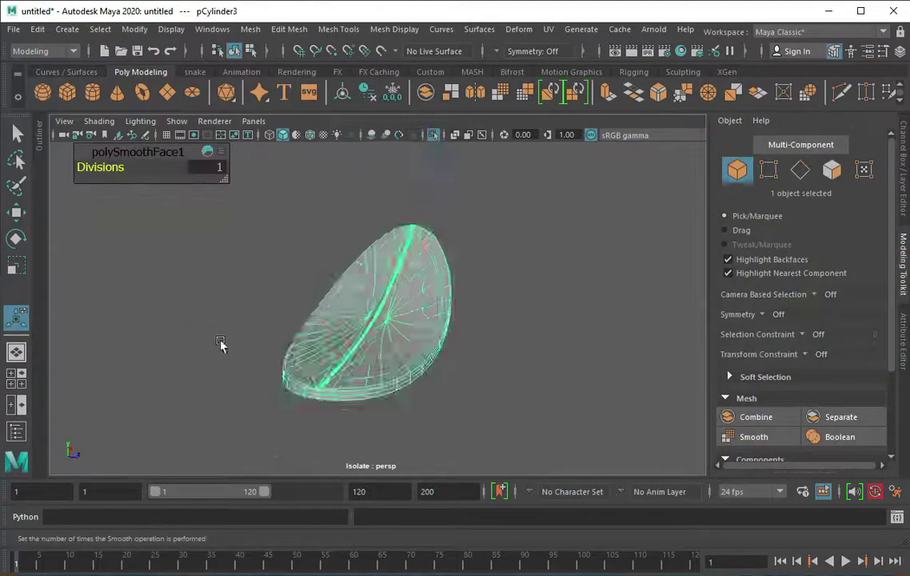
{"action": "scroll", "coordinate": [220, 344], "scroll_direction": "up", "scroll_amount": 5}
{"action": "scroll", "coordinate": [280, 375], "scroll_direction": "up", "scroll_amount": 3}
{"action": "key", "text": "F9"}
{"action": "mouse_move", "coordinate": [524, 362]}
{"action": "left_mouse_down", "text": "alt"}
{"action": "mouse_move", "coordinate": [421, 371]}
{"action": "mouse_move", "coordinate": [384, 352]}
{"action": "mouse_move", "coordinate": [496, 362]}
{"action": "left_mouse_up", "text": "alt"}
{"action": "left_click", "coordinate": [650, 231]}
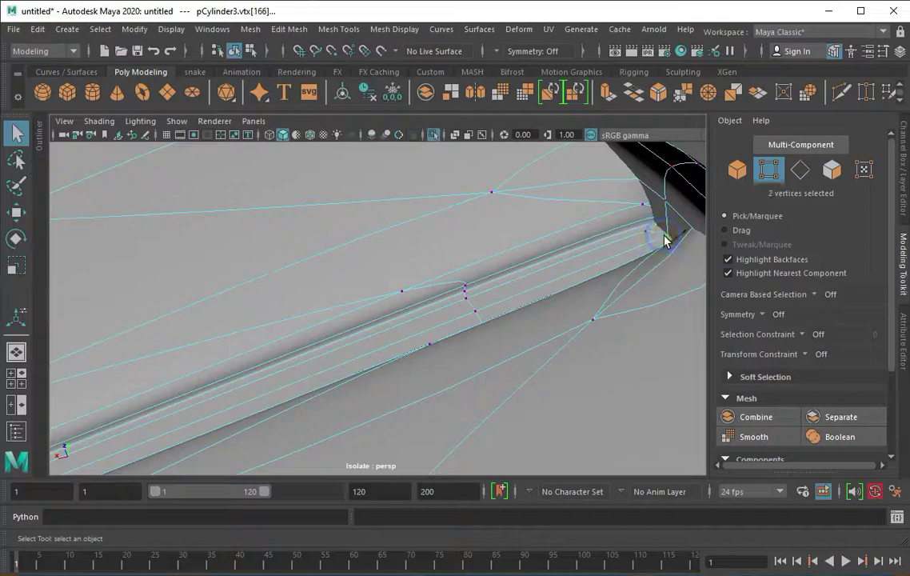
{"action": "mouse_move", "coordinate": [664, 240]}
{"action": "left_mouse_down", "text": "alt"}
{"action": "mouse_move", "coordinate": [494, 310]}
{"action": "mouse_move", "coordinate": [367, 324]}
{"action": "mouse_move", "coordinate": [315, 319]}
{"action": "mouse_move", "coordinate": [282, 297]}
{"action": "mouse_move", "coordinate": [86, 286]}
{"action": "mouse_move", "coordinate": [240, 273]}
{"action": "mouse_move", "coordinate": [396, 432]}
{"action": "mouse_move", "coordinate": [429, 426]}
{"action": "mouse_move", "coordinate": [354, 380]}
{"action": "left_mouse_up", "text": "alt"}
Select and adjust vertices around the leaf's tip, vein and top edge.
{"action": "key", "text": "q"}
{"action": "left_click", "coordinate": [340, 272]}
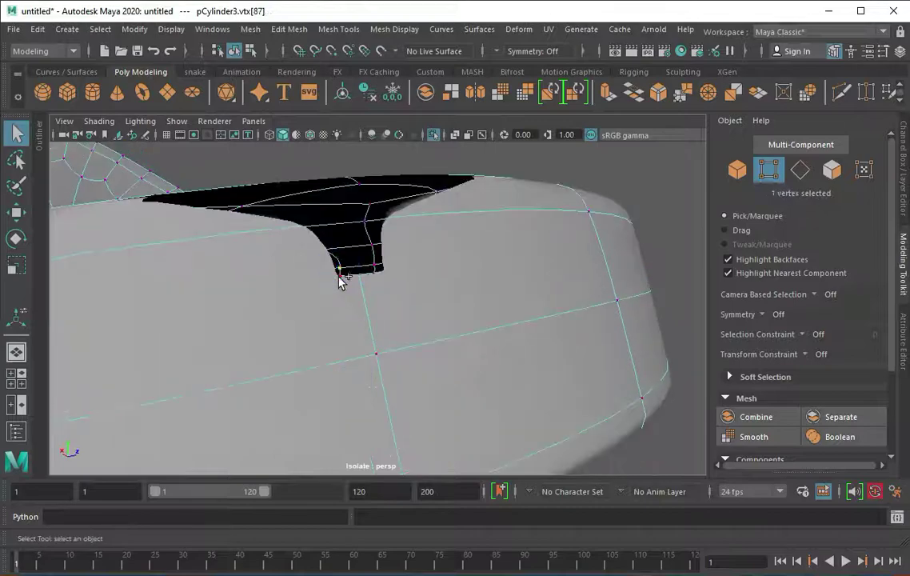
{"action": "mouse_move", "coordinate": [339, 272]}
{"action": "left_mouse_down", "text": "alt"}
{"action": "mouse_move", "coordinate": [372, 267]}
{"action": "mouse_move", "coordinate": [305, 298]}
{"action": "mouse_move", "coordinate": [360, 288]}
{"action": "left_mouse_up", "text": "alt"}
{"action": "mouse_move", "coordinate": [360, 288]}
{"action": "left_mouse_down", "text": "shift"}
{"action": "mouse_move", "coordinate": [404, 302]}
{"action": "mouse_move", "coordinate": [408, 342]}
{"action": "mouse_move", "coordinate": [325, 345]}
{"action": "mouse_move", "coordinate": [280, 386]}
{"action": "mouse_move", "coordinate": [312, 394]}
{"action": "mouse_move", "coordinate": [275, 380]}
{"action": "mouse_move", "coordinate": [319, 380]}
{"action": "mouse_move", "coordinate": [349, 400]}
{"action": "mouse_move", "coordinate": [295, 340]}
{"action": "mouse_move", "coordinate": [407, 304]}
{"action": "mouse_move", "coordinate": [451, 342]}
{"action": "mouse_move", "coordinate": [613, 327]}
{"action": "mouse_move", "coordinate": [313, 391]}
{"action": "mouse_move", "coordinate": [361, 366]}
{"action": "mouse_move", "coordinate": [315, 339]}
{"action": "mouse_move", "coordinate": [328, 351]}
{"action": "mouse_move", "coordinate": [342, 304]}
{"action": "left_mouse_up", "text": "shift"}
{"action": "left_click", "coordinate": [294, 340]}
{"action": "left_click", "coordinate": [452, 346]}
{"action": "scroll", "coordinate": [361, 366], "scroll_direction": "up", "scroll_amount": 3}
{"action": "left_click", "coordinate": [342, 300]}
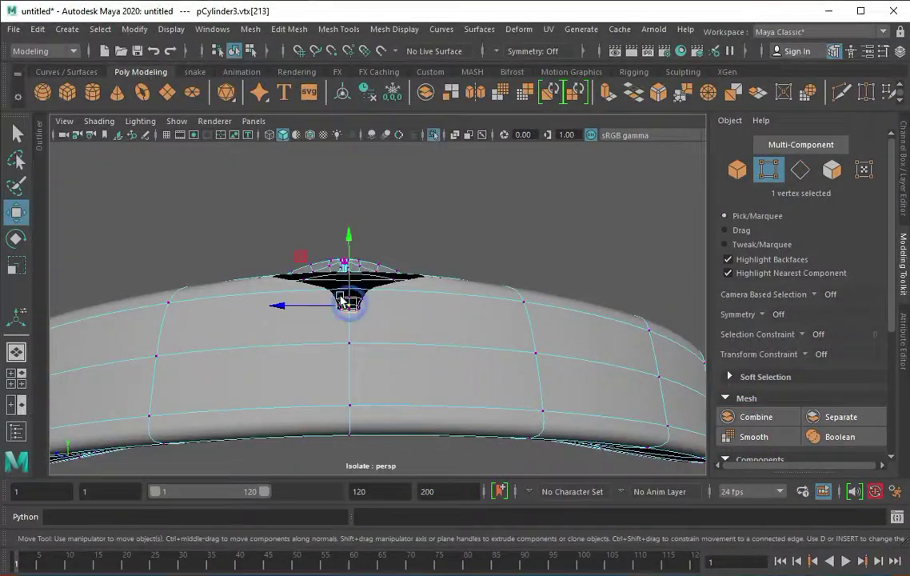
{"action": "scroll", "coordinate": [343, 301], "scroll_direction": "up", "scroll_amount": 3}
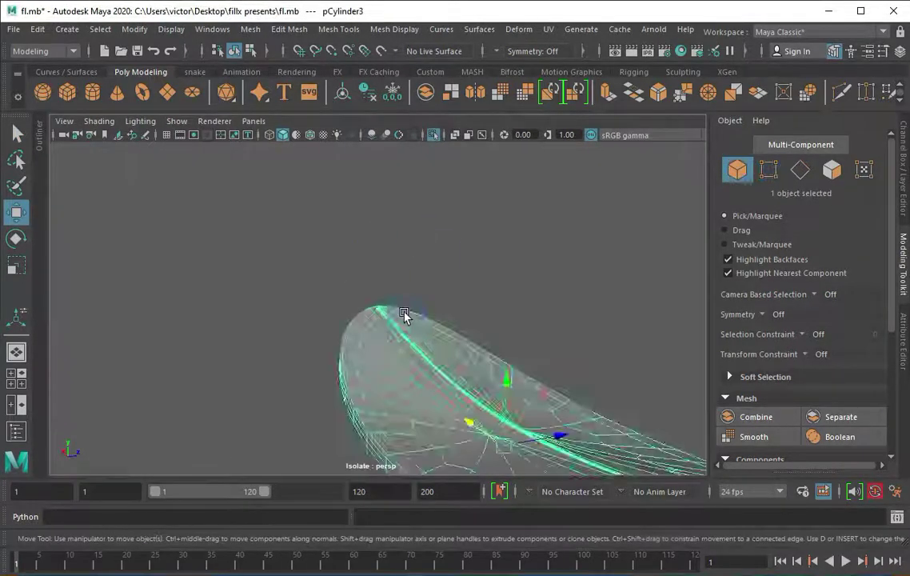
Soft-select a vertical band of middle leaf vertices in top view and scale them into pointed ends.
{"action": "mouse_move", "coordinate": [404, 316]}
{"action": "left_mouse_down", "text": "alt"}
{"action": "mouse_move", "coordinate": [288, 325]}
{"action": "mouse_move", "coordinate": [331, 335]}
{"action": "left_mouse_up", "text": "alt"}
{"action": "right_click_drag", "start_coordinate": [358, 269], "coordinate": [290, 269]}
{"action": "left_click_drag", "start_coordinate": [356, 189], "coordinate": [403, 432]}
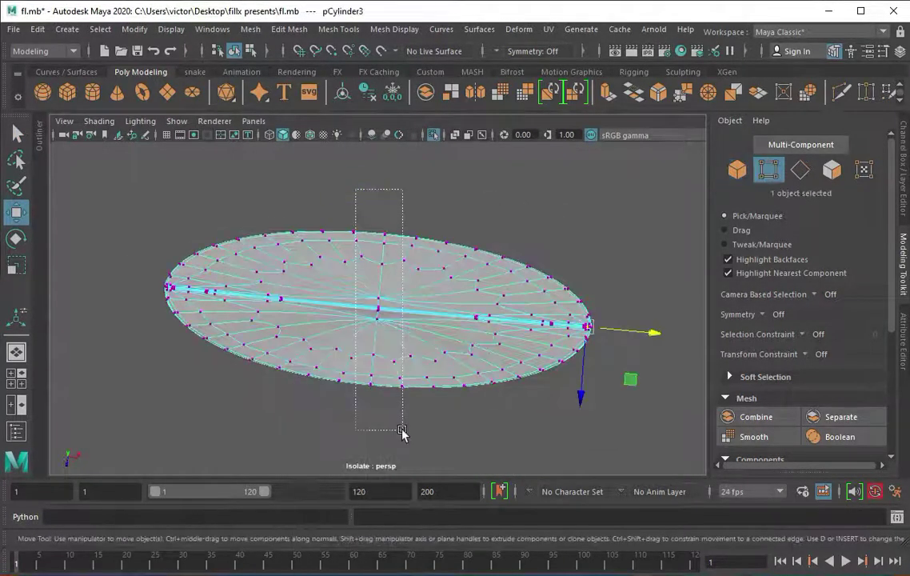
{"action": "key", "text": "space"}
{"action": "key", "text": "space"}
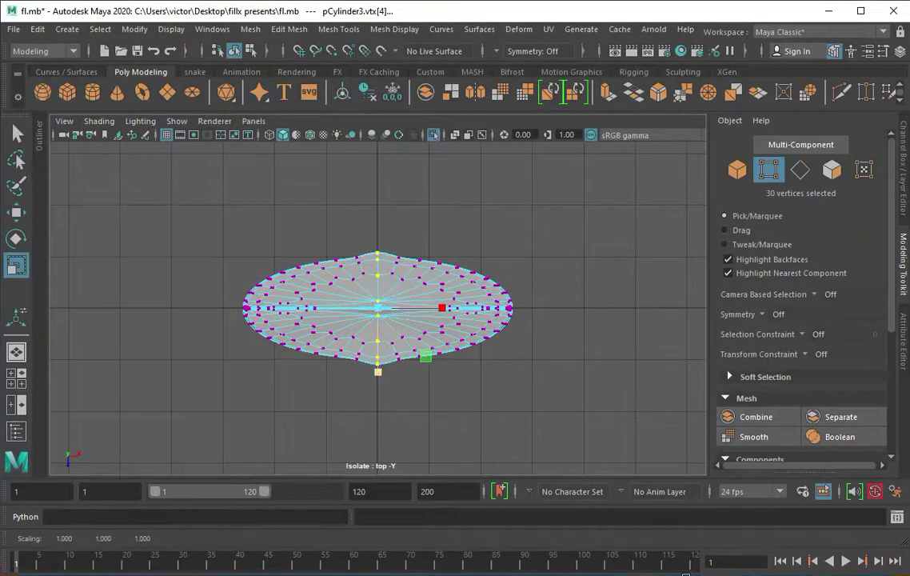
{"action": "left_click", "coordinate": [355, 218]}
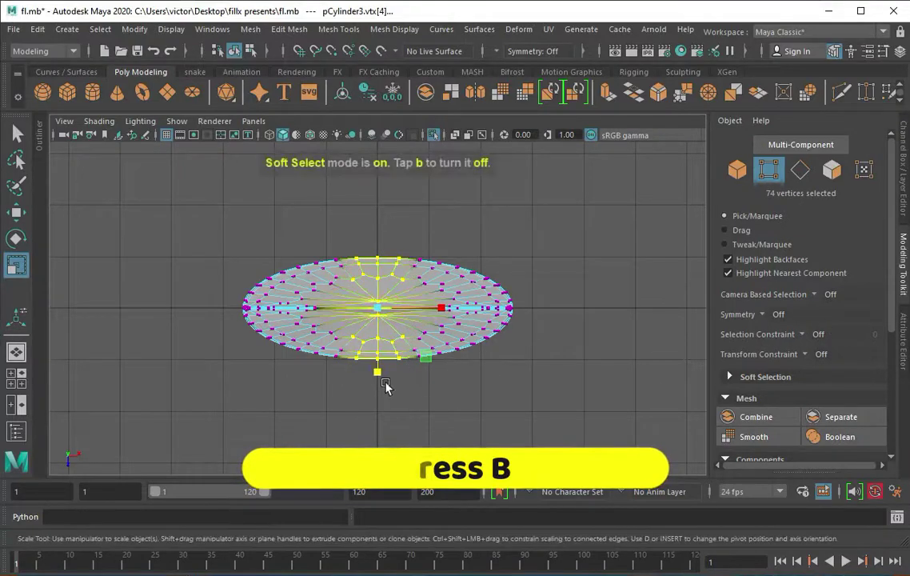
{"action": "left_click_drag", "start_coordinate": [385, 387], "coordinate": [205, 326]}
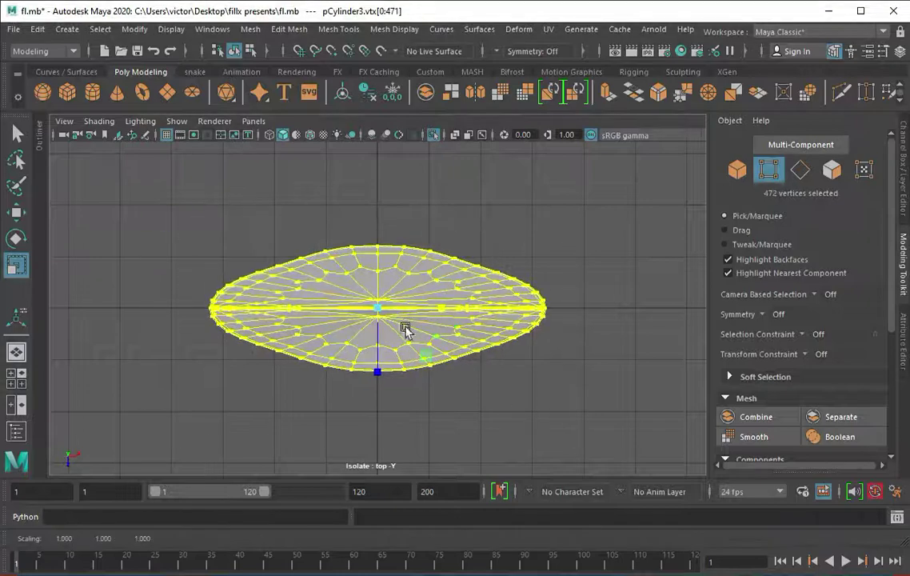
{"action": "key", "text": "F8"}
{"action": "mouse_move", "coordinate": [406, 329]}
{"action": "left_mouse_down", "text": "alt"}
{"action": "mouse_move", "coordinate": [524, 290]}
{"action": "mouse_move", "coordinate": [527, 202]}
{"action": "left_mouse_up", "text": "alt"}
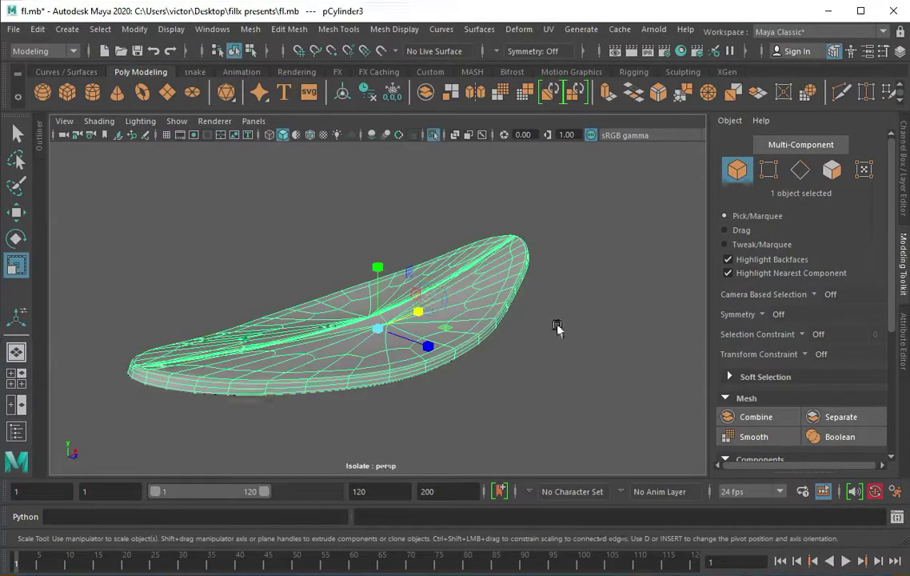
{"action": "left_click_drag", "start_coordinate": [557, 328], "coordinate": [331, 328], "text": "alt"}
{"action": "key", "text": "space"}
{"action": "key", "text": "space"}
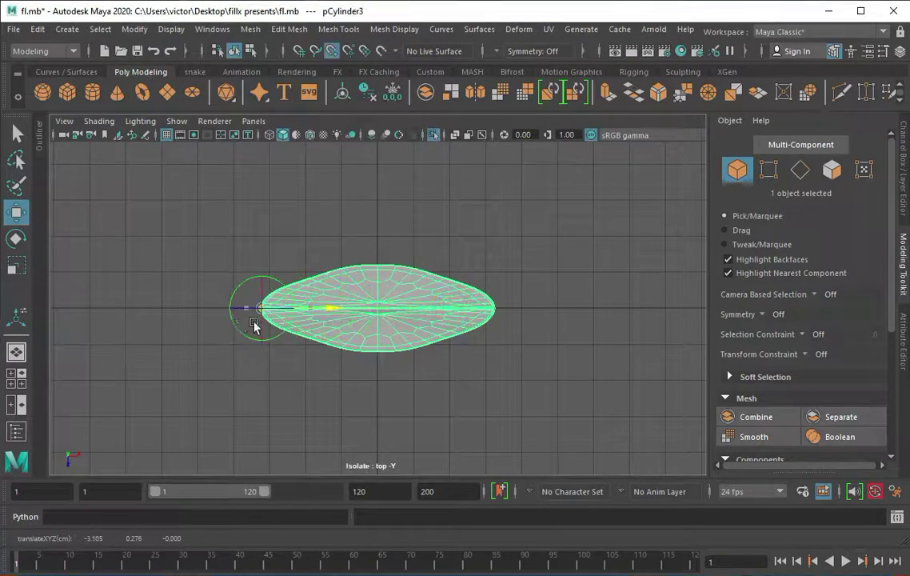
Make 90°-rotated copies of the petal with Duplicate Special and Shift+D, giving four petals.
{"action": "scroll", "coordinate": [433, 240], "scroll_direction": "down", "scroll_amount": 3}
{"action": "scroll", "coordinate": [337, 286], "scroll_direction": "up", "scroll_amount": 2}
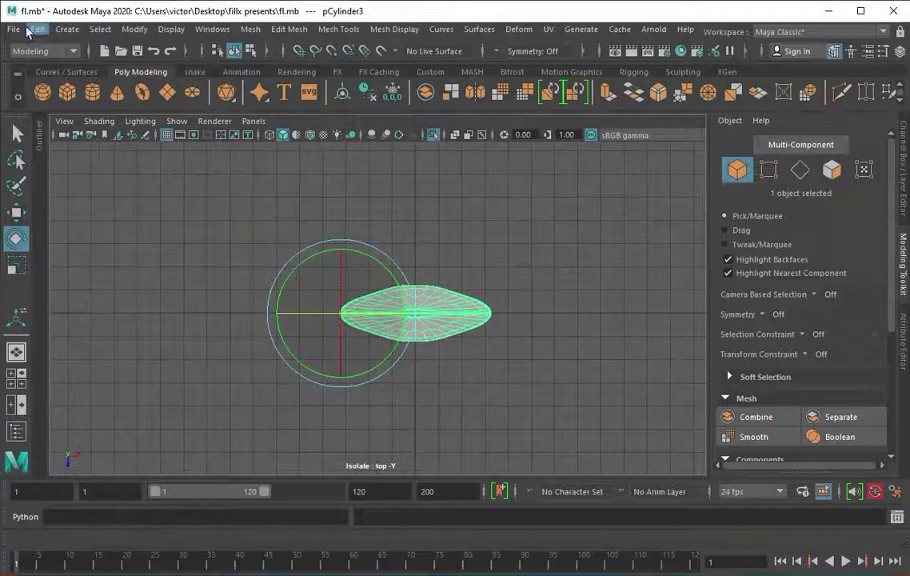
{"action": "left_click", "coordinate": [38, 28]}
{"action": "left_click", "coordinate": [96, 248]}
{"action": "left_click_drag", "start_coordinate": [308, 252], "coordinate": [141, 429]}
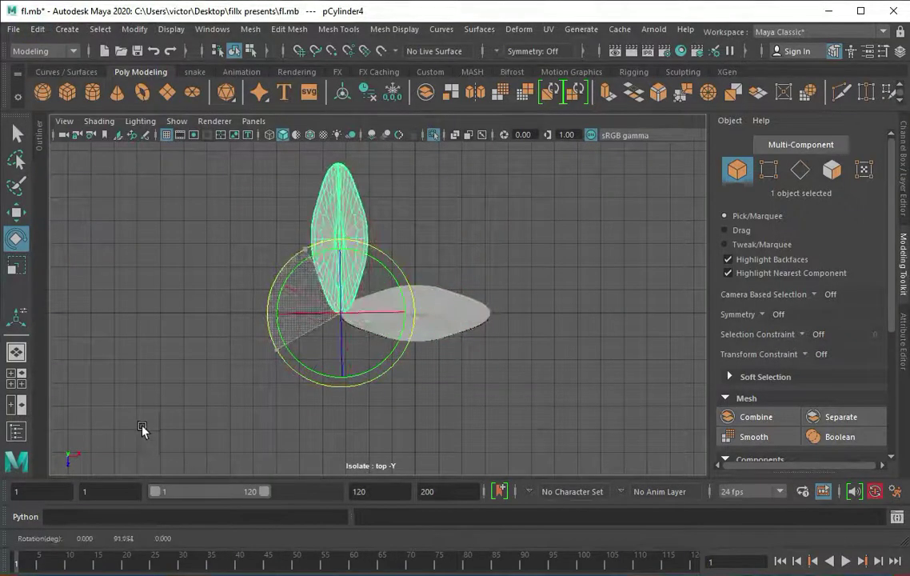
{"action": "key", "text": "shift+d"}
{"action": "key", "text": "shift+d"}
{"action": "key", "text": "space"}
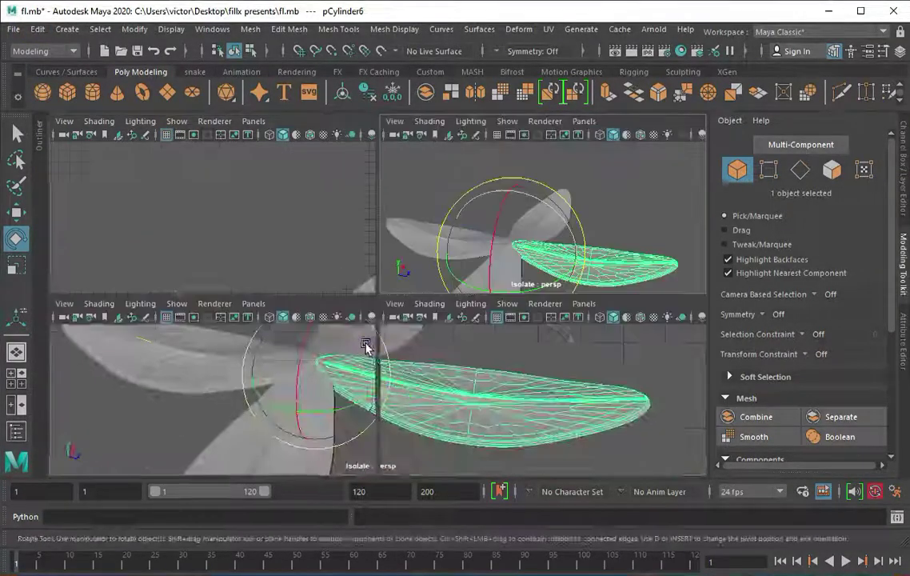
{"action": "key", "text": "space"}
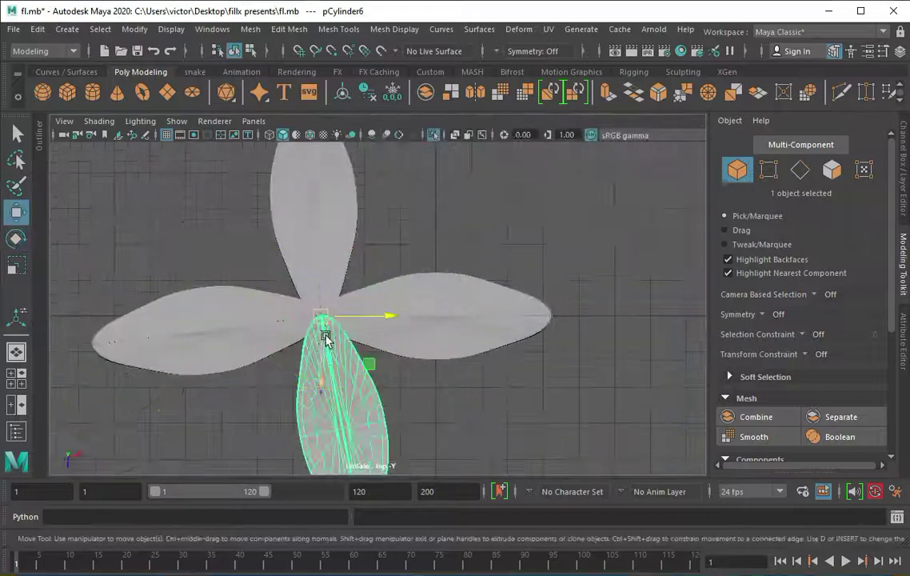
Nudge the left petal toward the centre and inspect the four petals in perspective.
{"action": "left_click", "coordinate": [349, 311]}
{"action": "left_click_drag", "start_coordinate": [316, 321], "coordinate": [307, 330]}
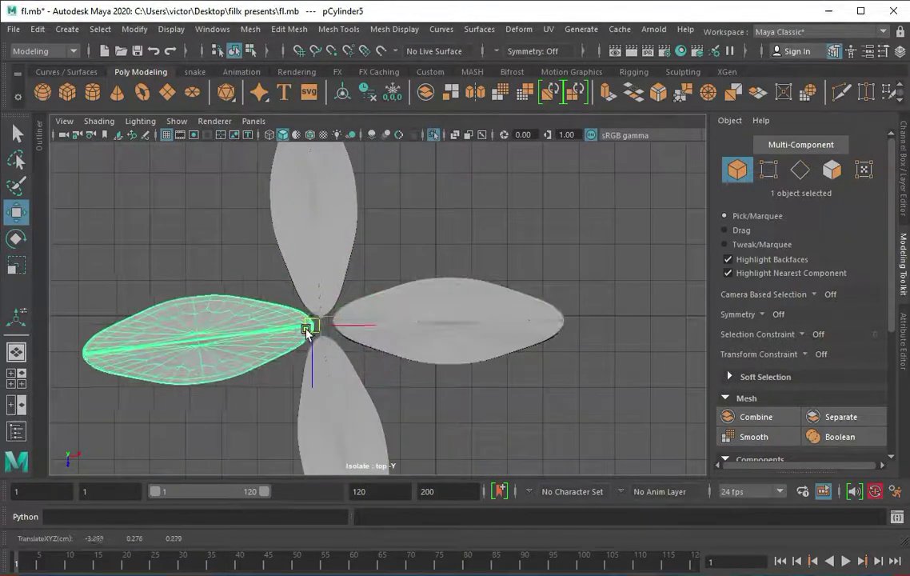
{"action": "left_click", "coordinate": [326, 291]}
{"action": "key", "text": "space"}
{"action": "key", "text": "space"}
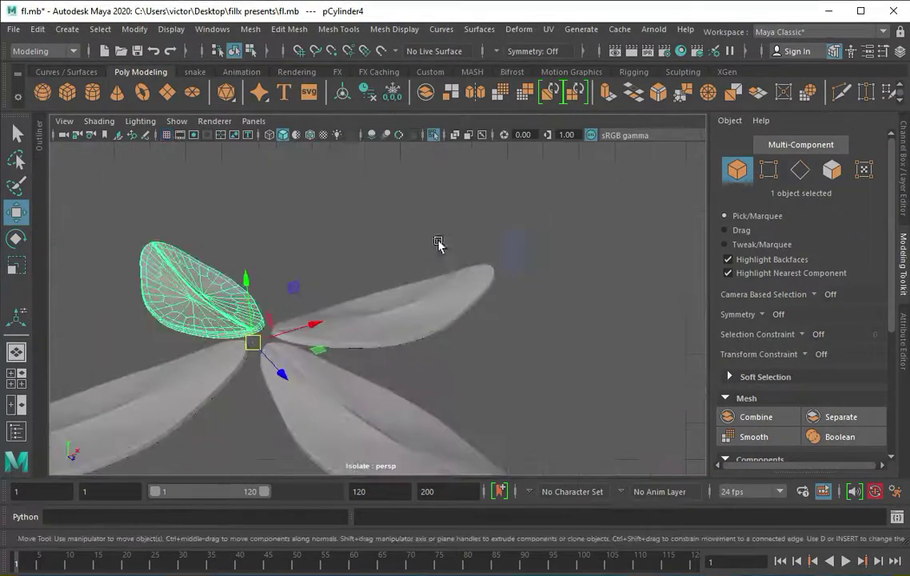
{"action": "left_click", "coordinate": [379, 254]}
{"action": "left_click_drag", "start_coordinate": [379, 254], "coordinate": [343, 305], "text": "alt"}
Add a polygon cylinder at the flower centre, bevel it and extrude its top face.
{"action": "left_click", "coordinate": [92, 91]}
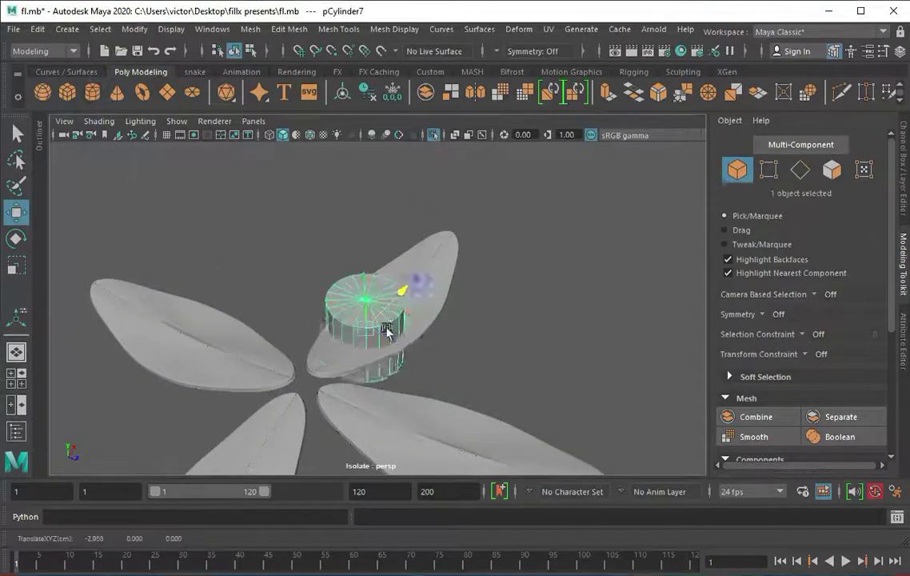
{"action": "key", "text": "f"}
{"action": "key", "text": "w"}
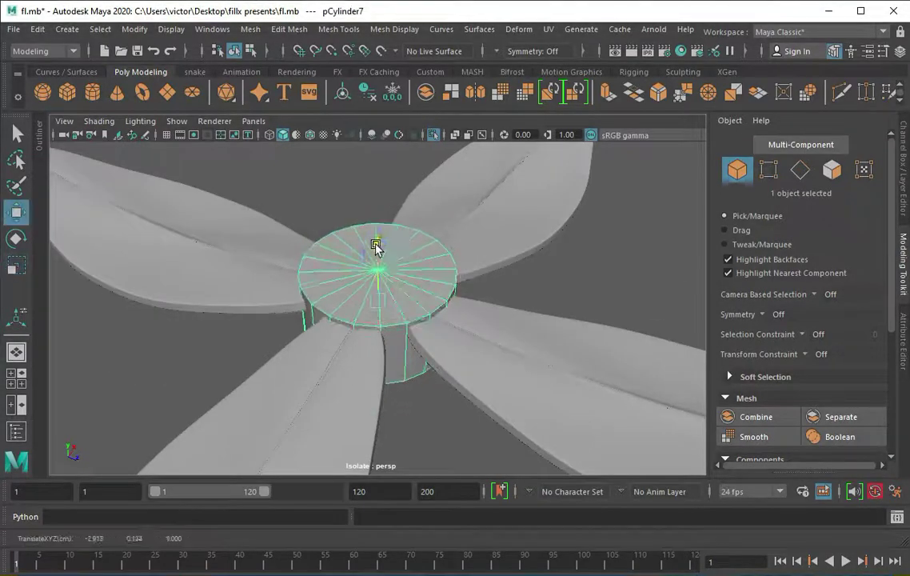
{"action": "key", "text": "ctrl+b"}
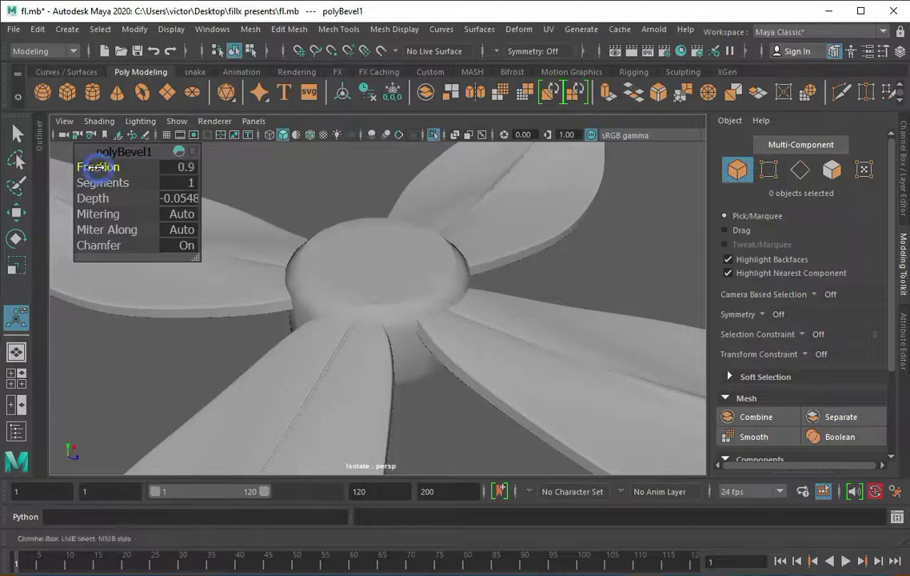
{"action": "key", "text": "F11"}
{"action": "left_click", "coordinate": [364, 274]}
{"action": "key", "text": "ctrl+e"}
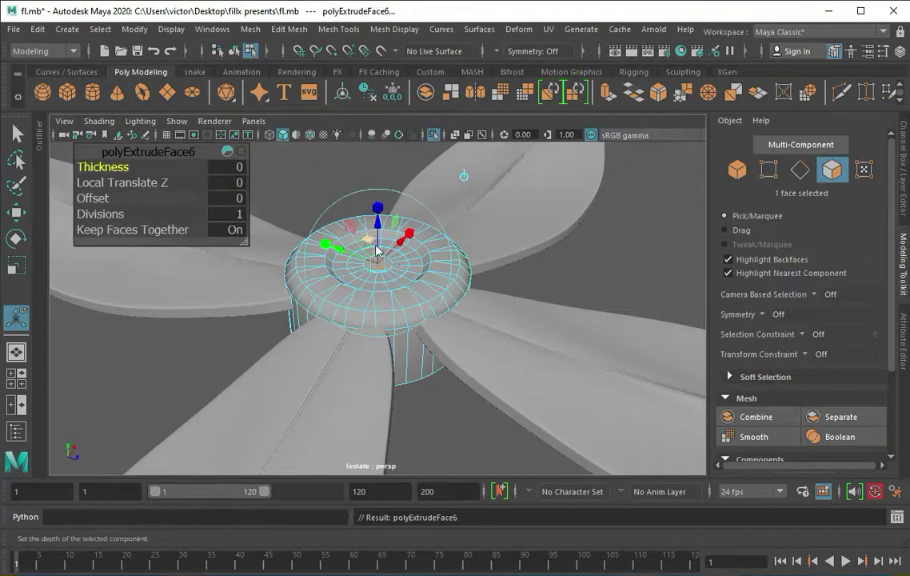
Scale the centre cylinder down in Y to about a third of its height.
{"action": "key", "text": "F8"}
{"action": "mouse_move", "coordinate": [377, 250]}
{"action": "left_mouse_down", "text": "alt"}
{"action": "mouse_move", "coordinate": [406, 270]}
{"action": "mouse_move", "coordinate": [343, 278]}
{"action": "left_mouse_up", "text": "alt"}
{"action": "key", "text": "w"}
{"action": "key", "text": "r"}
{"action": "left_click_drag", "start_coordinate": [377, 240], "coordinate": [365, 298]}
{"action": "left_click", "coordinate": [376, 274]}
{"action": "left_click", "coordinate": [539, 270]}
{"action": "scroll", "coordinate": [406, 271], "scroll_direction": "down", "scroll_amount": 3}
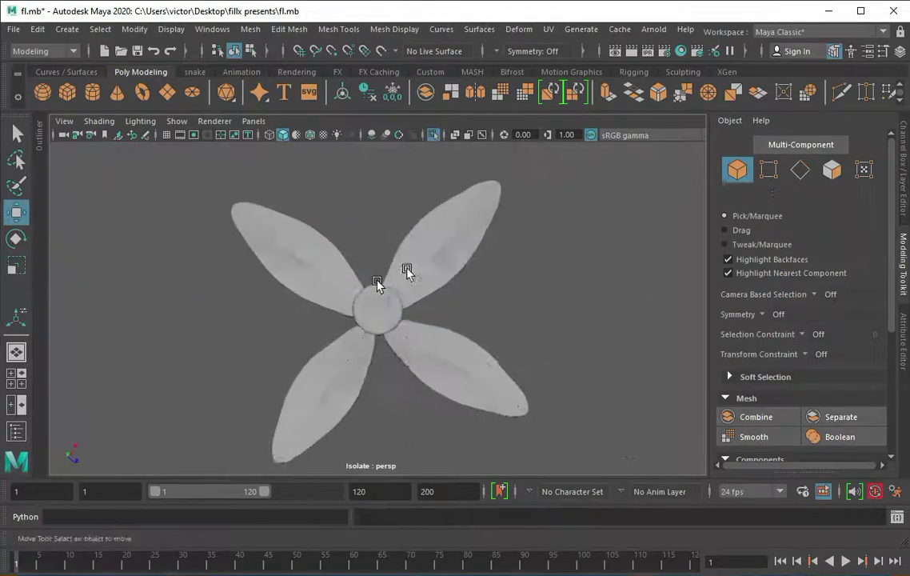
{"action": "left_click_drag", "start_coordinate": [407, 270], "coordinate": [390, 272], "text": "alt"}
{"action": "left_click", "coordinate": [470, 320]}
Show the whole scene again and move the flower head up onto the stem tip in front view.
{"action": "key", "text": "t"}
{"action": "left_click_drag", "start_coordinate": [478, 256], "coordinate": [312, 331], "text": "alt"}
{"action": "key", "text": "ctrl+1"}
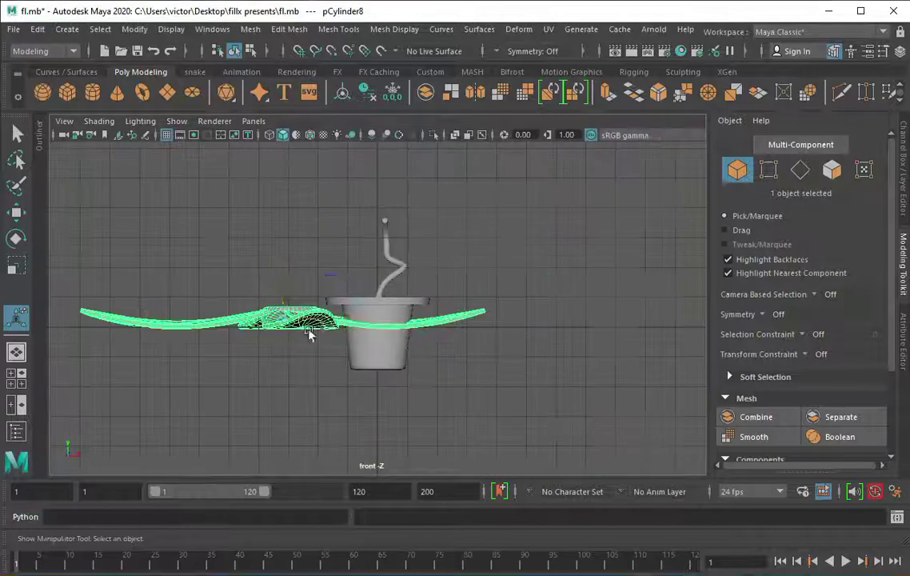
{"action": "key", "text": "r"}
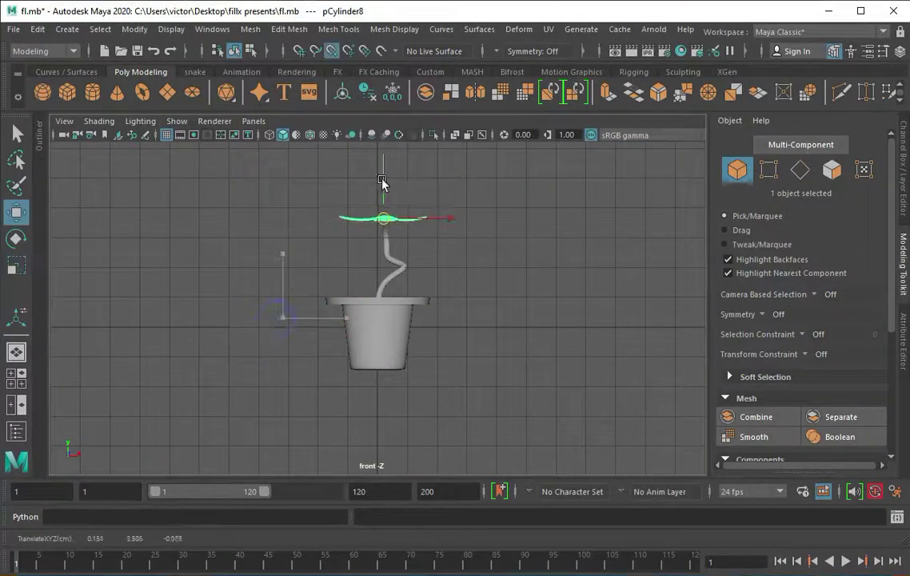
{"action": "key", "text": "space"}
{"action": "key", "text": "space"}
{"action": "mouse_move", "coordinate": [426, 304]}
{"action": "left_mouse_down", "text": "alt"}
{"action": "mouse_move", "coordinate": [396, 362]}
{"action": "mouse_move", "coordinate": [529, 382]}
{"action": "mouse_move", "coordinate": [291, 311]}
{"action": "mouse_move", "coordinate": [426, 298]}
{"action": "mouse_move", "coordinate": [435, 339]}
{"action": "mouse_move", "coordinate": [424, 286]}
{"action": "mouse_move", "coordinate": [268, 321]}
{"action": "mouse_move", "coordinate": [463, 341]}
{"action": "left_mouse_up", "text": "alt"}
Rotate the flower head about 90 degrees so it tilts atop the stem.
{"action": "key", "text": "e"}
{"action": "left_click", "coordinate": [203, 346]}
{"action": "mouse_move", "coordinate": [203, 345]}
{"action": "left_mouse_down", "text": "alt"}
{"action": "mouse_move", "coordinate": [440, 408]}
{"action": "mouse_move", "coordinate": [245, 388]}
{"action": "left_mouse_up", "text": "alt"}
{"action": "scroll", "coordinate": [394, 321], "scroll_direction": "up", "scroll_amount": 5}
{"action": "left_click", "coordinate": [395, 321]}
{"action": "mouse_move", "coordinate": [394, 321]}
{"action": "left_mouse_down", "text": "alt"}
{"action": "mouse_move", "coordinate": [494, 319]}
{"action": "mouse_move", "coordinate": [417, 344]}
{"action": "left_mouse_up", "text": "alt"}
{"action": "left_click", "coordinate": [493, 319]}
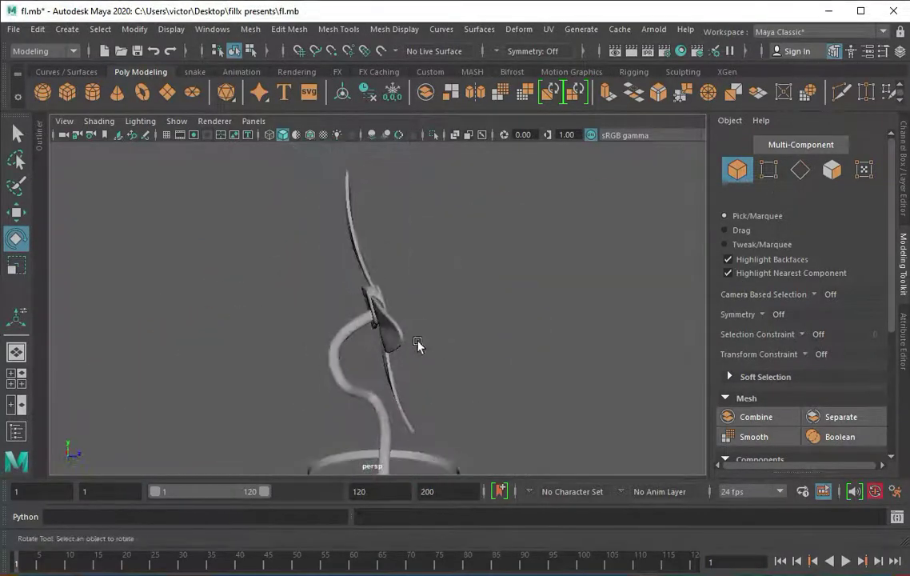
{"action": "left_click", "coordinate": [368, 370]}
{"action": "mouse_move", "coordinate": [454, 379]}
{"action": "left_mouse_down", "text": "alt"}
{"action": "mouse_move", "coordinate": [367, 369]}
{"action": "mouse_move", "coordinate": [433, 285]}
{"action": "mouse_move", "coordinate": [356, 299]}
{"action": "left_mouse_up", "text": "alt"}
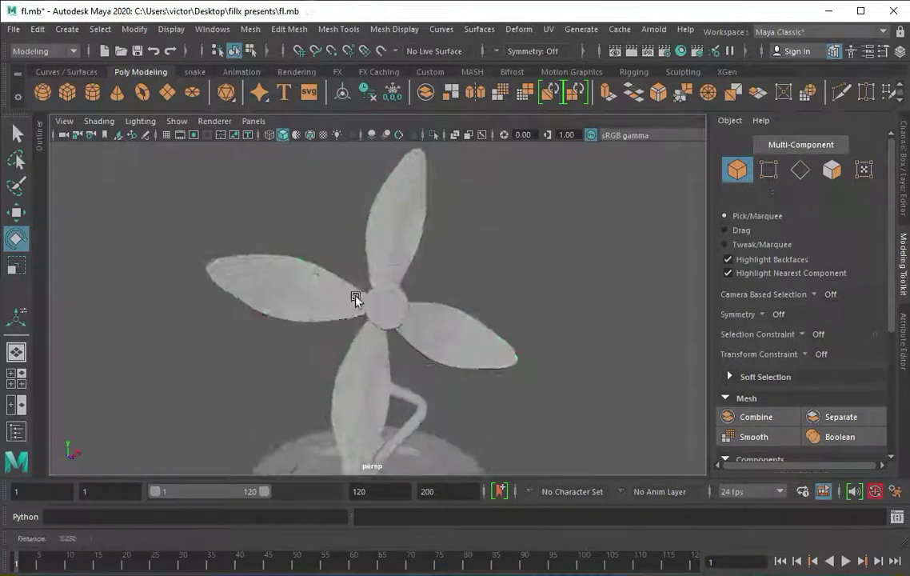
{"action": "scroll", "coordinate": [346, 261], "scroll_direction": "up", "scroll_amount": 5}
{"action": "left_click", "coordinate": [346, 261]}
{"action": "left_click_drag", "start_coordinate": [346, 261], "coordinate": [370, 266], "text": "alt"}
{"action": "left_click", "coordinate": [331, 274]}
Select the flower mesh and move groups of centre-rim vertices into a scalloped edge.
{"action": "scroll", "coordinate": [428, 341], "scroll_direction": "down", "scroll_amount": 5}
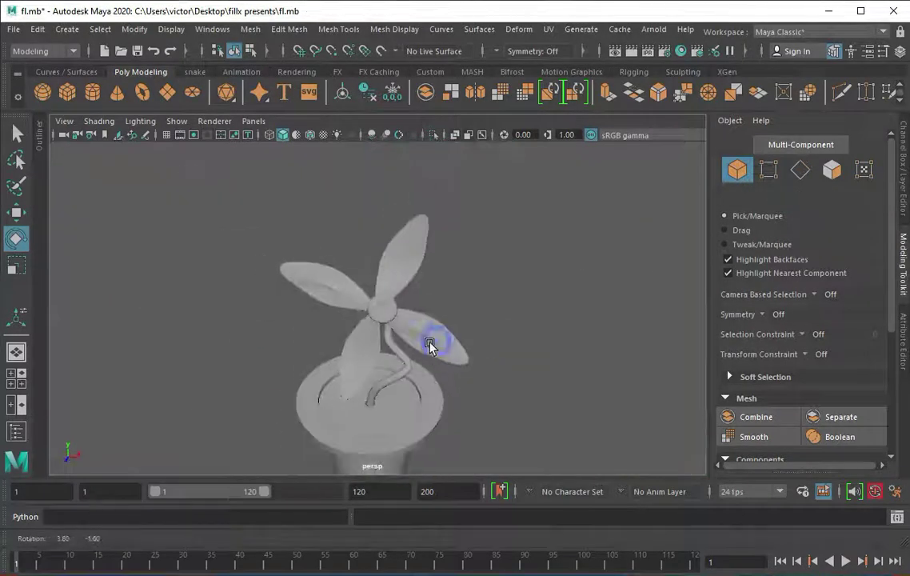
{"action": "left_click_drag", "start_coordinate": [428, 342], "coordinate": [362, 341], "text": "alt"}
{"action": "scroll", "coordinate": [362, 342], "scroll_direction": "up", "scroll_amount": 3}
{"action": "left_click", "coordinate": [362, 342]}
{"action": "scroll", "coordinate": [335, 274], "scroll_direction": "up", "scroll_amount": 3}
{"action": "scroll", "coordinate": [365, 250], "scroll_direction": "up", "scroll_amount": 2}
{"action": "key", "text": "q"}
{"action": "key", "text": "F9"}
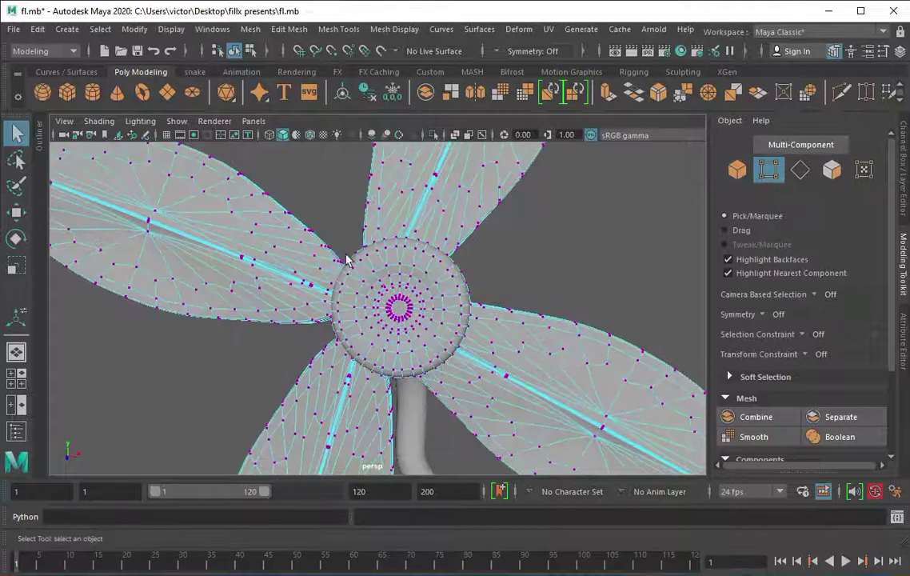
{"action": "key", "text": "w"}
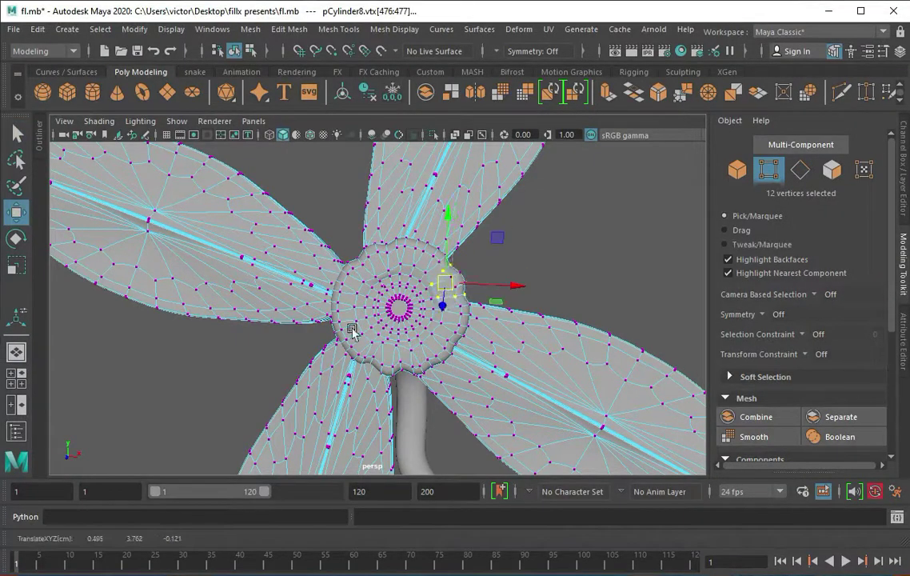
Check the reshaped centre from the side and return to object mode with the flower selected.
{"action": "key", "text": "space"}
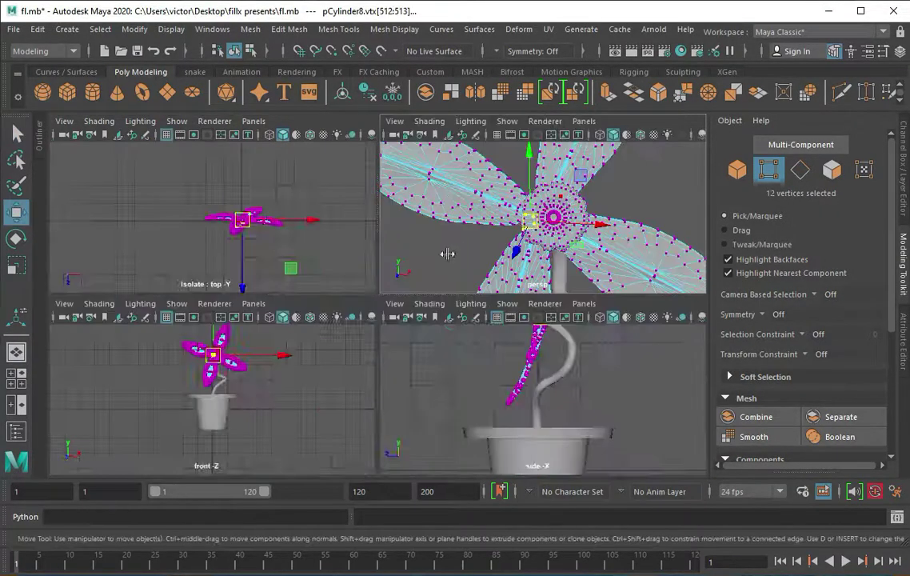
{"action": "mouse_move", "coordinate": [430, 264]}
{"action": "left_mouse_down", "text": "alt"}
{"action": "mouse_move", "coordinate": [451, 246]}
{"action": "mouse_move", "coordinate": [289, 290]}
{"action": "mouse_move", "coordinate": [427, 326]}
{"action": "mouse_move", "coordinate": [415, 340]}
{"action": "left_mouse_up", "text": "alt"}
{"action": "key", "text": "space"}
{"action": "key", "text": "F8"}
{"action": "left_click", "coordinate": [414, 340]}
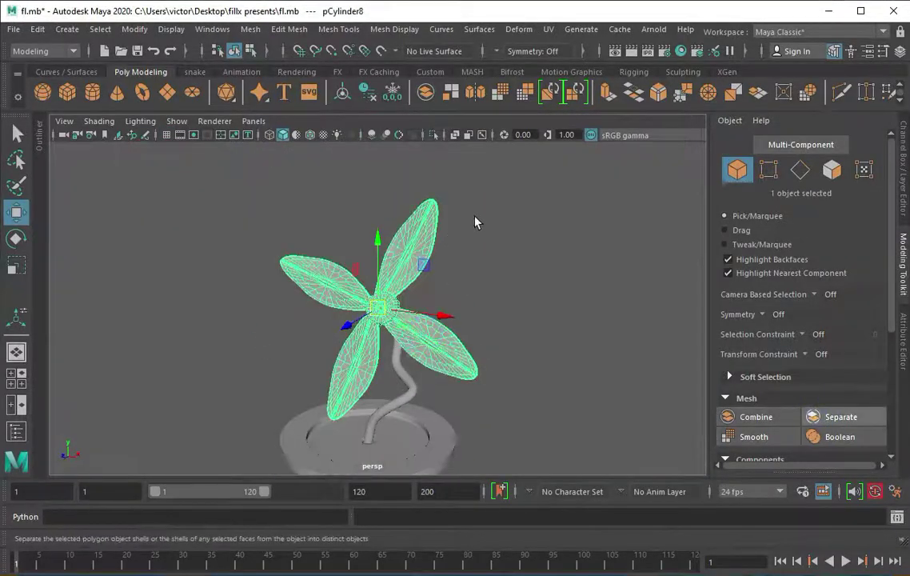
Separate the flower mesh into pieces and give the petals a new aiStandardSurface material.
{"action": "left_click", "coordinate": [475, 222]}
{"action": "left_click_drag", "start_coordinate": [396, 264], "coordinate": [385, 361], "text": "alt"}
{"action": "left_click", "coordinate": [385, 361], "text": "shift"}
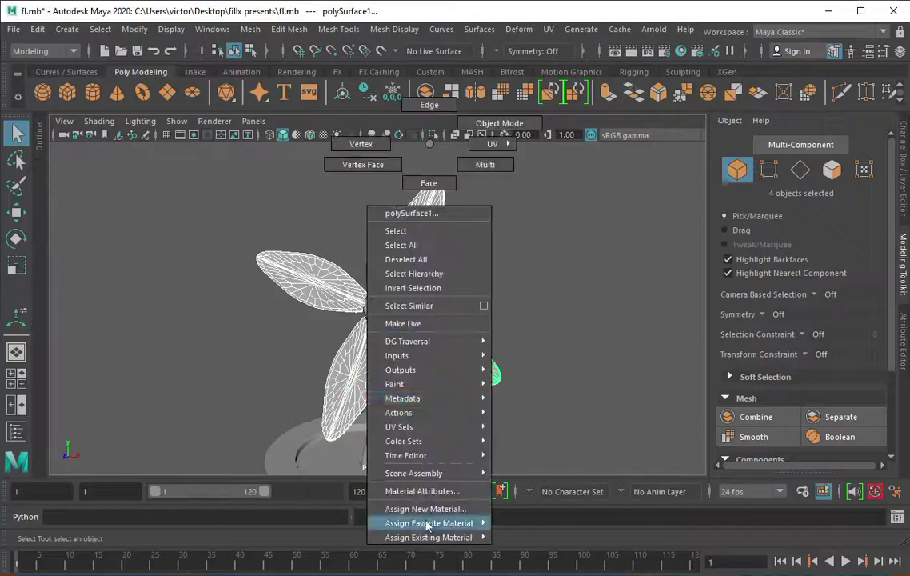
{"action": "right_click_drag", "start_coordinate": [430, 146], "coordinate": [417, 509]}
{"action": "left_click", "coordinate": [464, 460]}
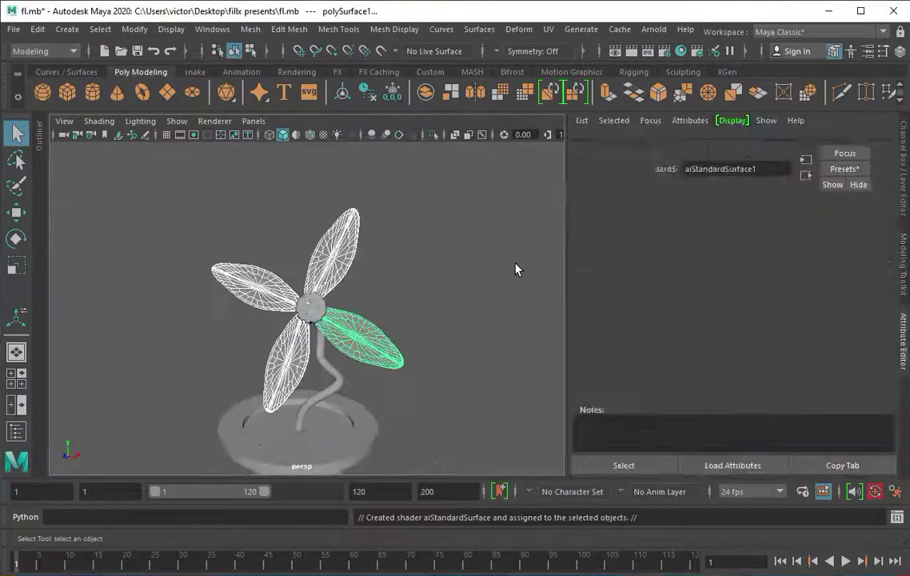
Set aiStandardSurface1's base colour to red for the petals.
{"action": "left_click", "coordinate": [714, 318]}
{"action": "left_click", "coordinate": [838, 146]}
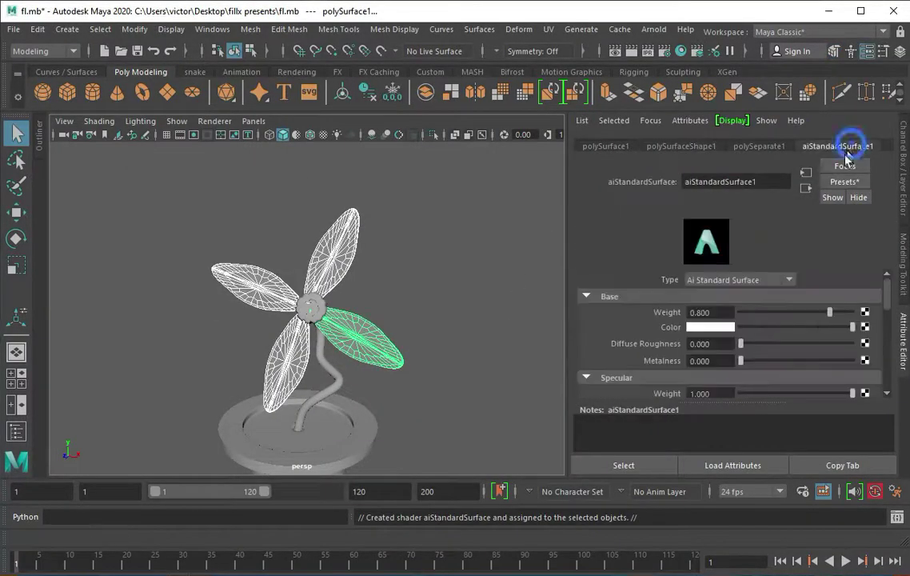
{"action": "left_click", "coordinate": [711, 327]}
{"action": "left_click", "coordinate": [640, 285]}
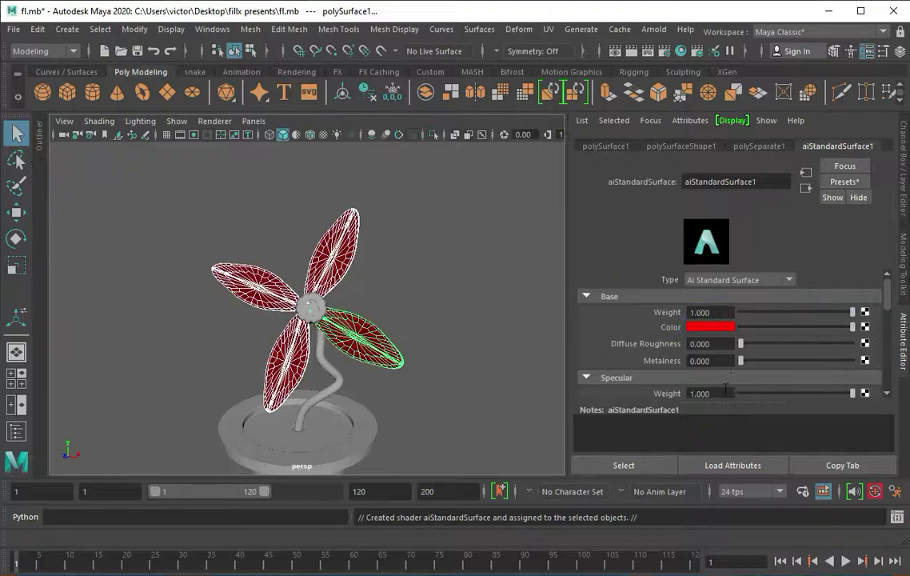
{"action": "left_click_drag", "start_coordinate": [328, 350], "coordinate": [421, 228], "text": "alt"}
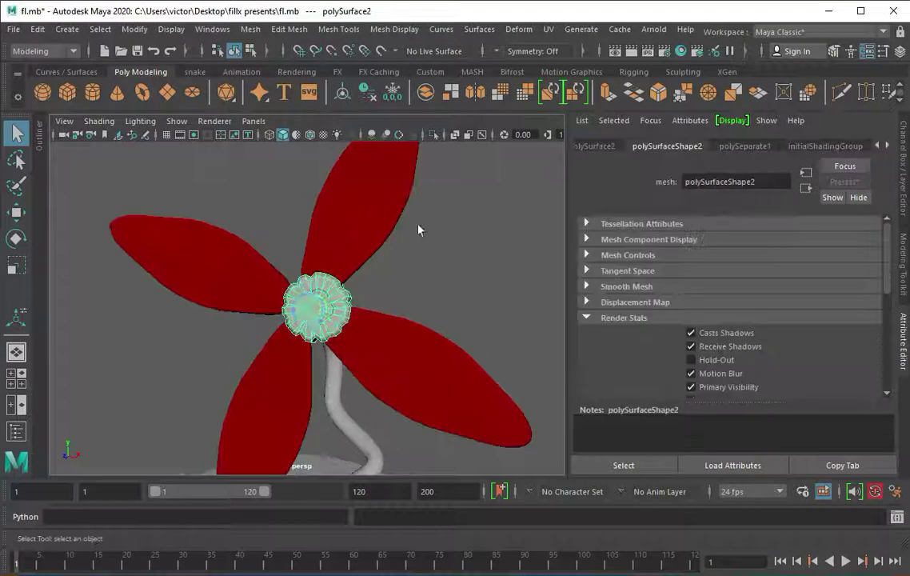
{"action": "left_click", "coordinate": [520, 206]}
{"action": "left_click", "coordinate": [288, 288]}
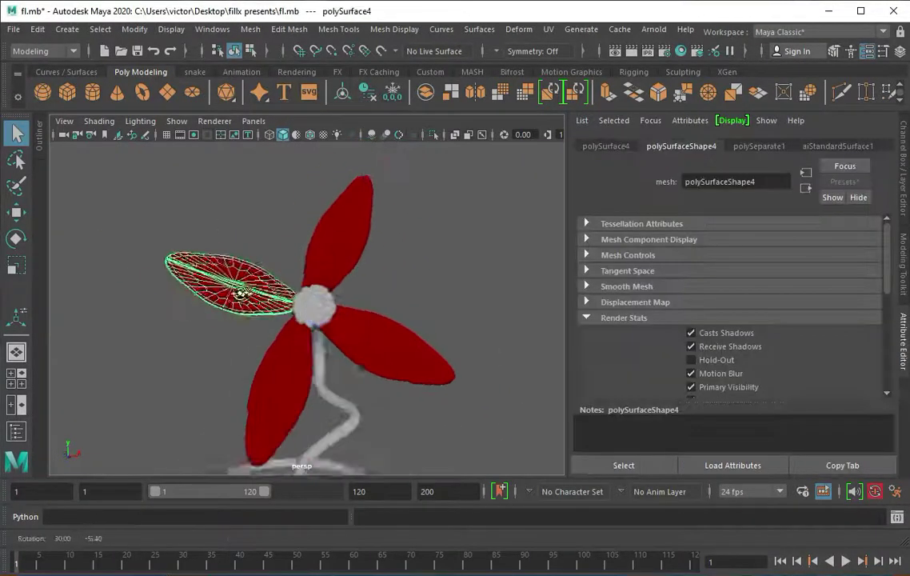
{"action": "key", "text": "space"}
{"action": "key", "text": "space"}
Give the flower centre disc a new aiStandardSurface material with a brown base colour.
{"action": "left_click", "coordinate": [311, 305]}
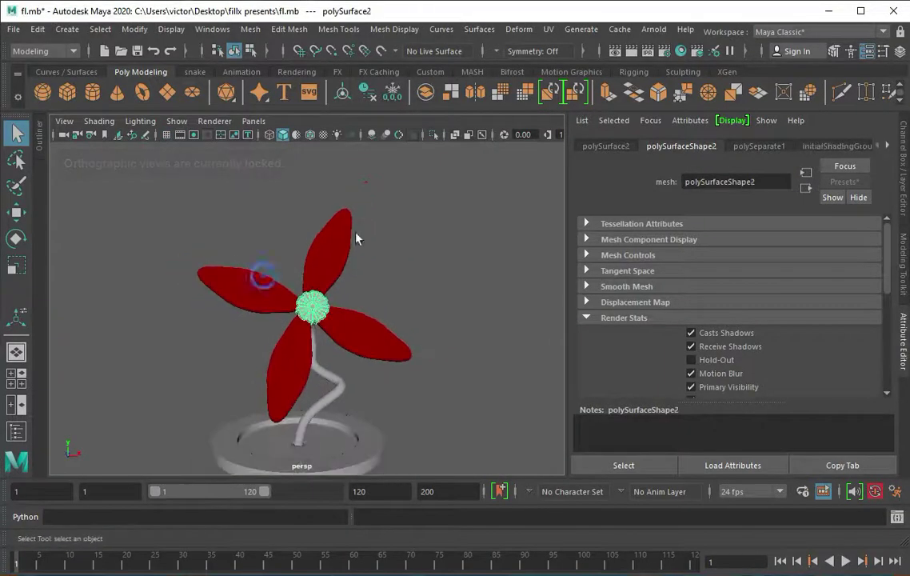
{"action": "right_click", "coordinate": [320, 232]}
{"action": "left_click", "coordinate": [356, 524]}
{"action": "left_click", "coordinate": [340, 308]}
{"action": "left_click", "coordinate": [424, 400]}
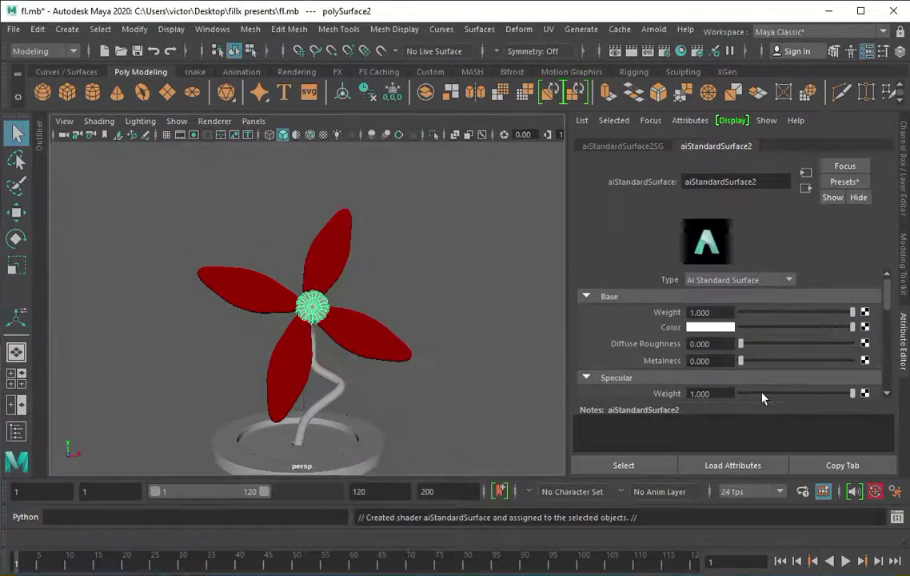
{"action": "left_click", "coordinate": [710, 326]}
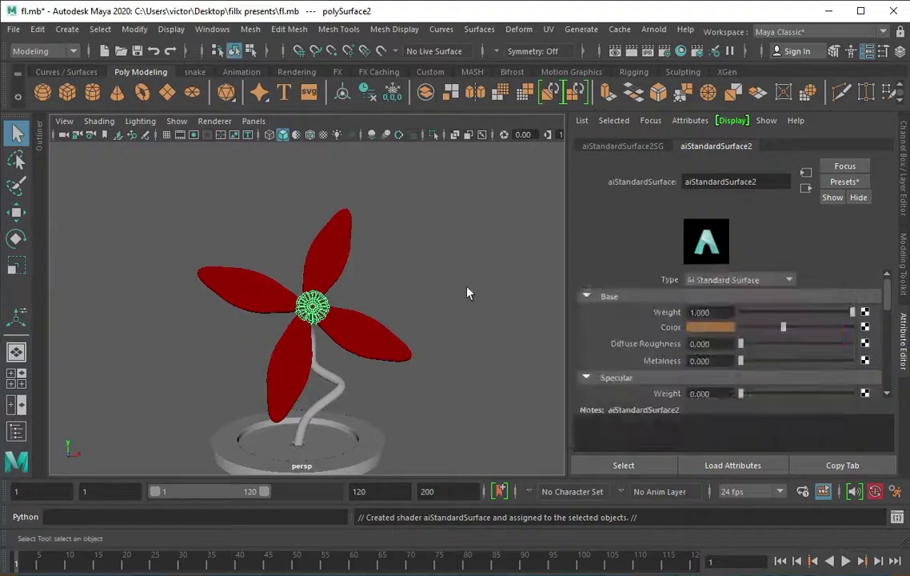
{"action": "left_click", "coordinate": [467, 290]}
Assign the centre's inner faces a separate aiStandardSurface material with a black base colour.
{"action": "scroll", "coordinate": [313, 301], "scroll_direction": "up", "scroll_amount": 3}
{"action": "left_click", "coordinate": [312, 301]}
{"action": "scroll", "coordinate": [313, 301], "scroll_direction": "up", "scroll_amount": 3}
{"action": "scroll", "coordinate": [281, 296], "scroll_direction": "up", "scroll_amount": 2}
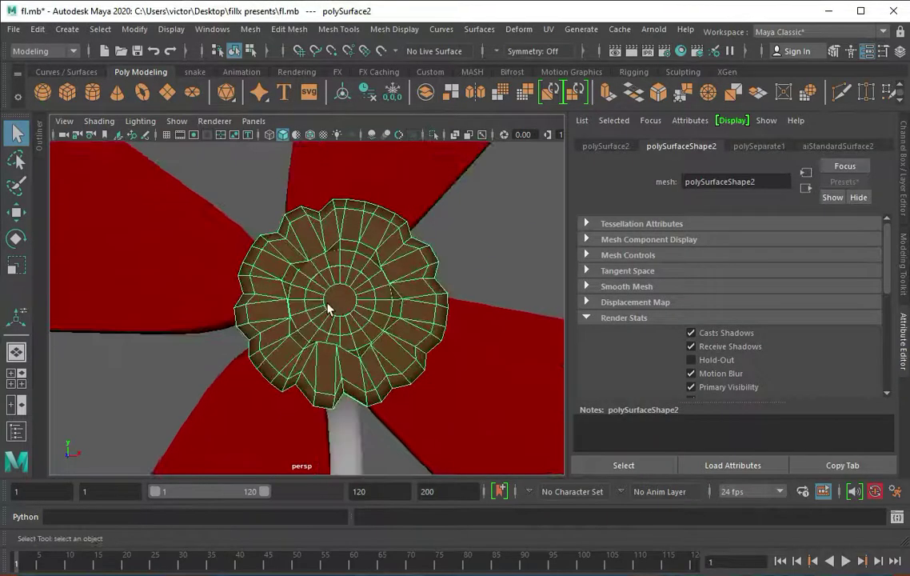
{"action": "scroll", "coordinate": [325, 305], "scroll_direction": "up", "scroll_amount": 1}
{"action": "left_click", "coordinate": [312, 270]}
{"action": "scroll", "coordinate": [327, 280], "scroll_direction": "down", "scroll_amount": 3}
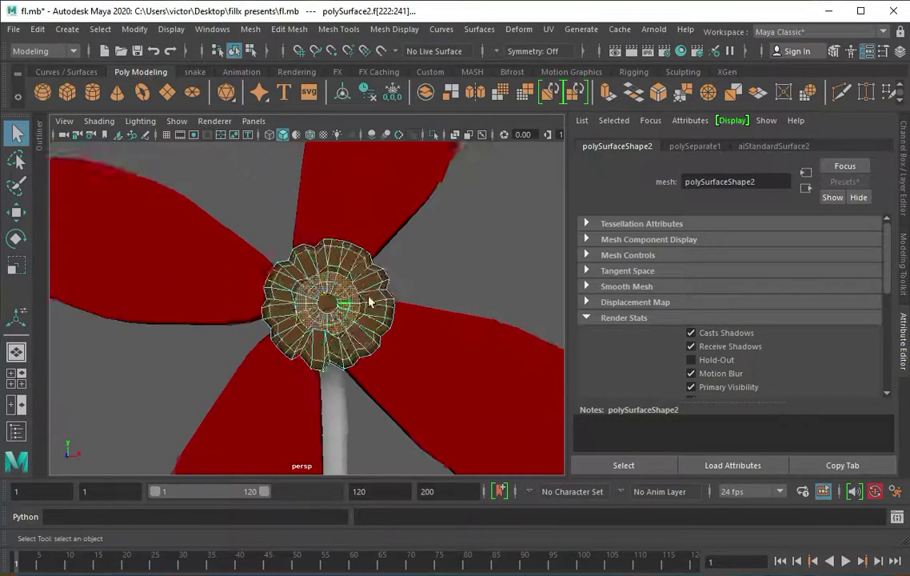
{"action": "scroll", "coordinate": [326, 280], "scroll_direction": "down", "scroll_amount": 3}
{"action": "right_click_drag", "start_coordinate": [437, 191], "coordinate": [437, 497]}
{"action": "left_click", "coordinate": [438, 462]}
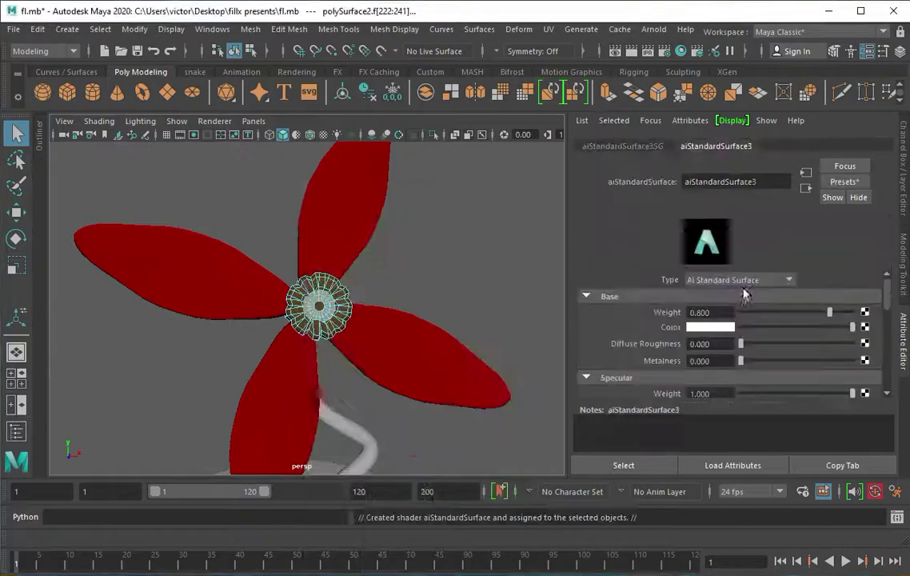
{"action": "left_click", "coordinate": [710, 327]}
{"action": "left_click", "coordinate": [741, 296]}
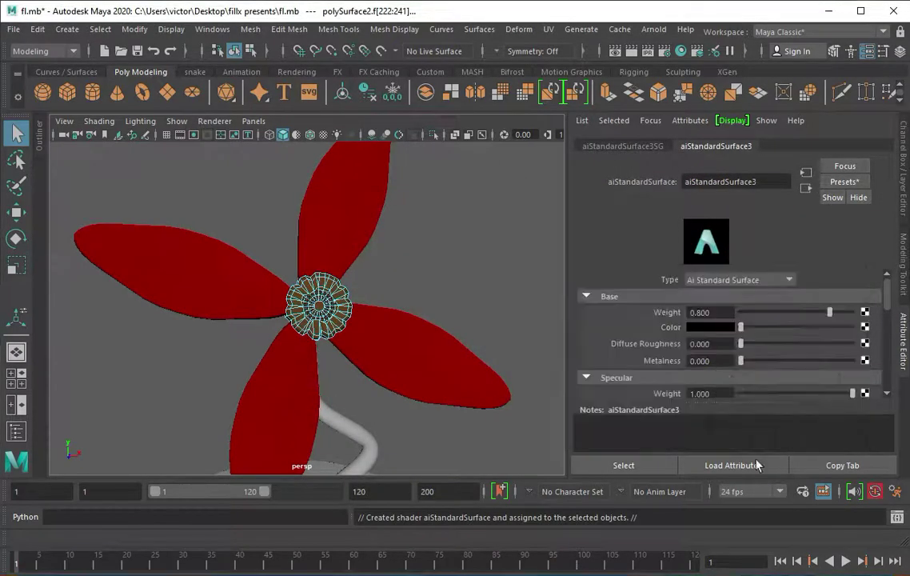
Return to object mode and clear the selection to check the dark core.
{"action": "right_click_drag", "start_coordinate": [319, 305], "coordinate": [465, 240]}
{"action": "scroll", "coordinate": [305, 284], "scroll_direction": "down", "scroll_amount": 2}
{"action": "scroll", "coordinate": [312, 295], "scroll_direction": "up", "scroll_amount": 3}
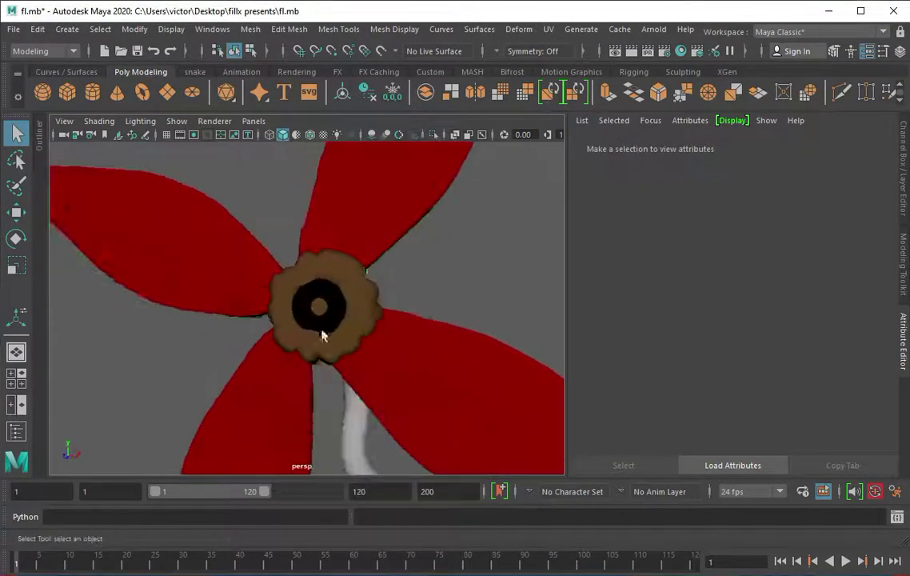
{"action": "scroll", "coordinate": [319, 307], "scroll_direction": "up", "scroll_amount": 2}
{"action": "left_click", "coordinate": [318, 307]}
{"action": "right_click", "coordinate": [318, 306]}
{"action": "left_click", "coordinate": [494, 285]}
Select the right-hand leaf and frame the view on it.
{"action": "scroll", "coordinate": [400, 272], "scroll_direction": "down", "scroll_amount": 4}
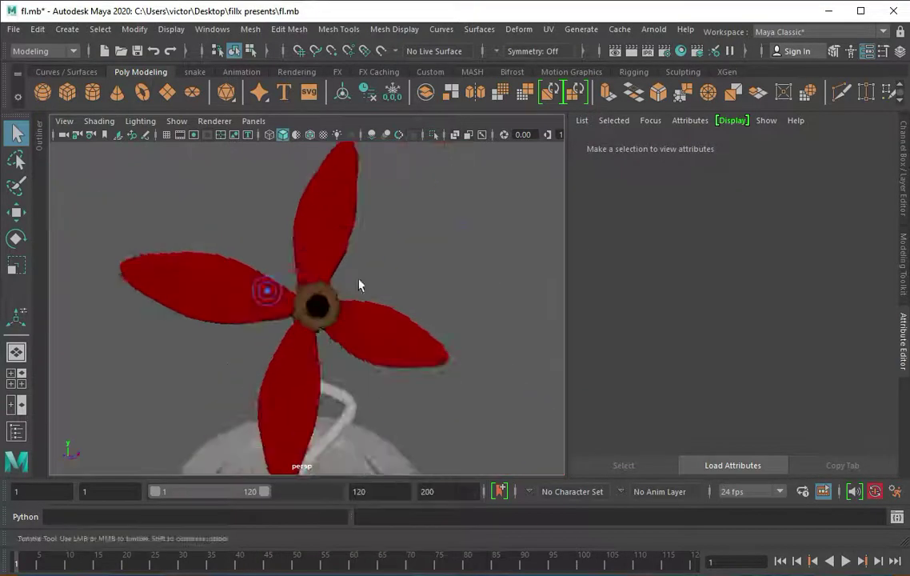
{"action": "mouse_move", "coordinate": [360, 283]}
{"action": "left_mouse_down", "text": "alt"}
{"action": "mouse_move", "coordinate": [167, 420]}
{"action": "mouse_move", "coordinate": [211, 387]}
{"action": "left_mouse_up", "text": "alt"}
{"action": "left_click", "coordinate": [315, 325]}
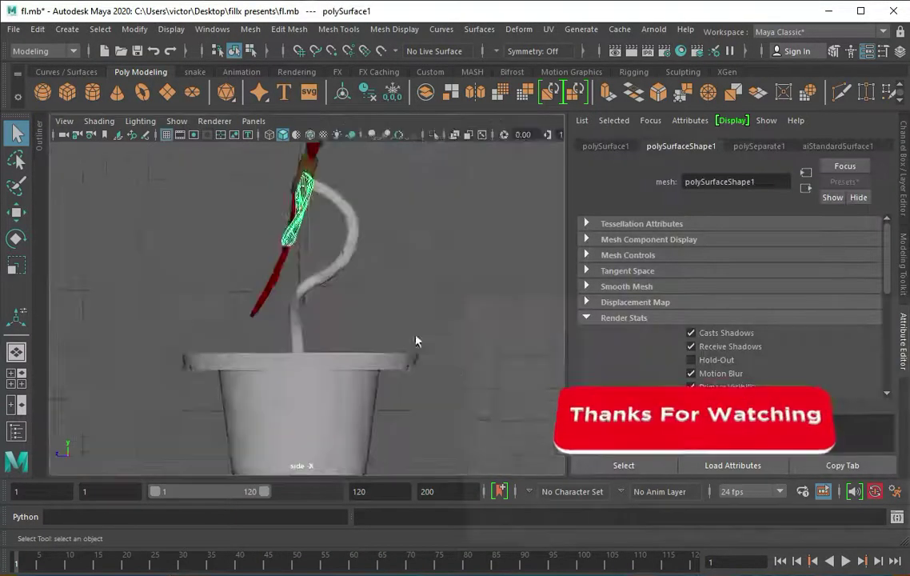
{"action": "key", "text": "w"}
{"action": "left_click", "coordinate": [330, 268]}
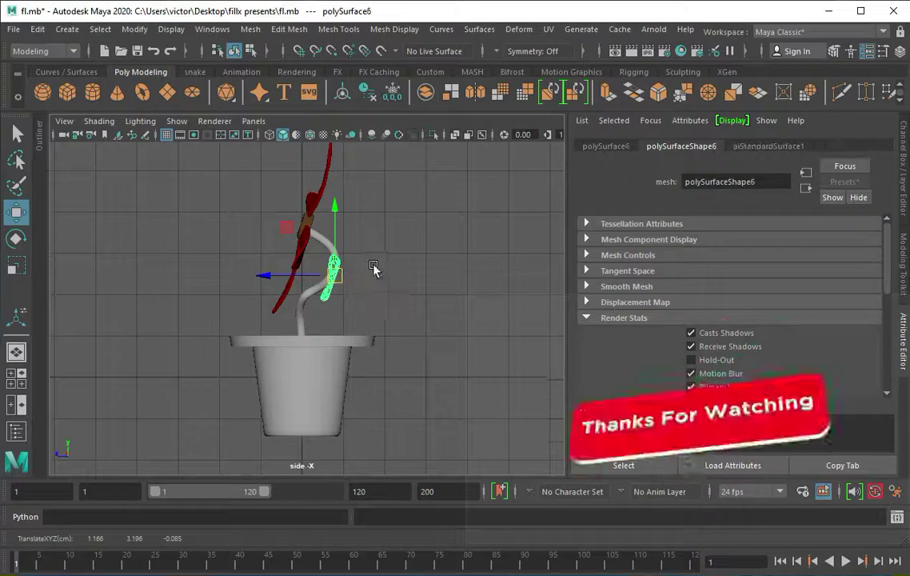
{"action": "key", "text": "f"}
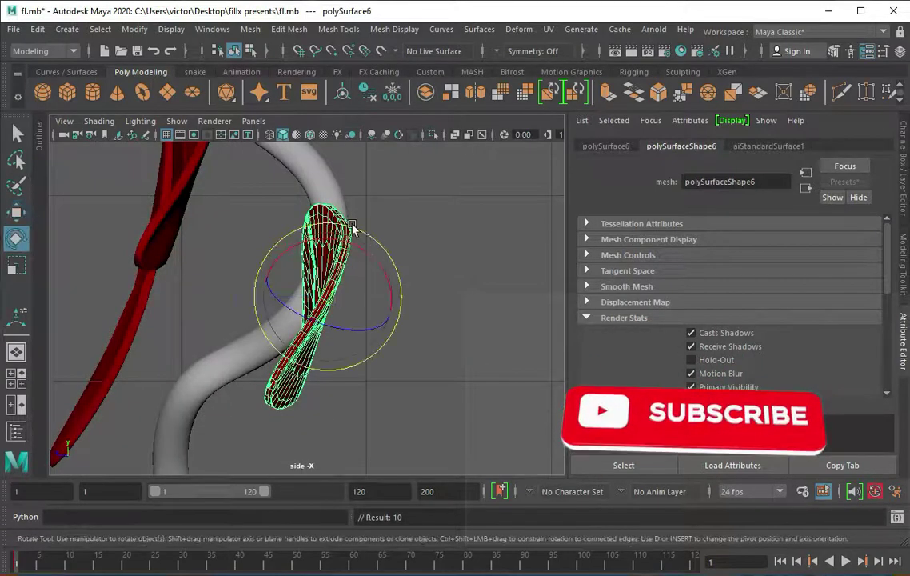
{"action": "mouse_move", "coordinate": [356, 244]}
{"action": "left_mouse_down"}
{"action": "mouse_move", "coordinate": [346, 242]}
{"action": "mouse_move", "coordinate": [436, 216]}
{"action": "mouse_move", "coordinate": [258, 407]}
{"action": "left_mouse_up"}
{"action": "key", "text": "ctrl+z"}
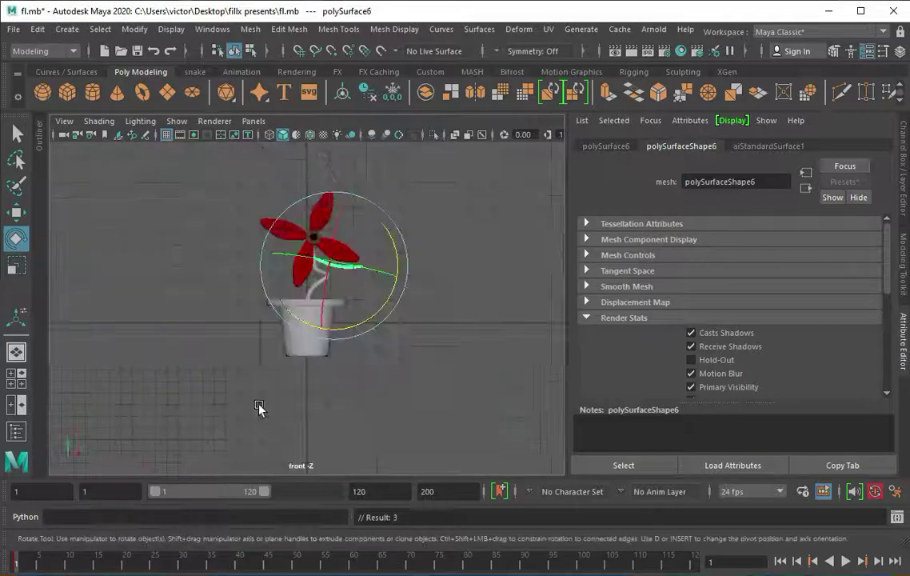
Rotate the leaf in the front view so it lies flat.
{"action": "key", "text": "f"}
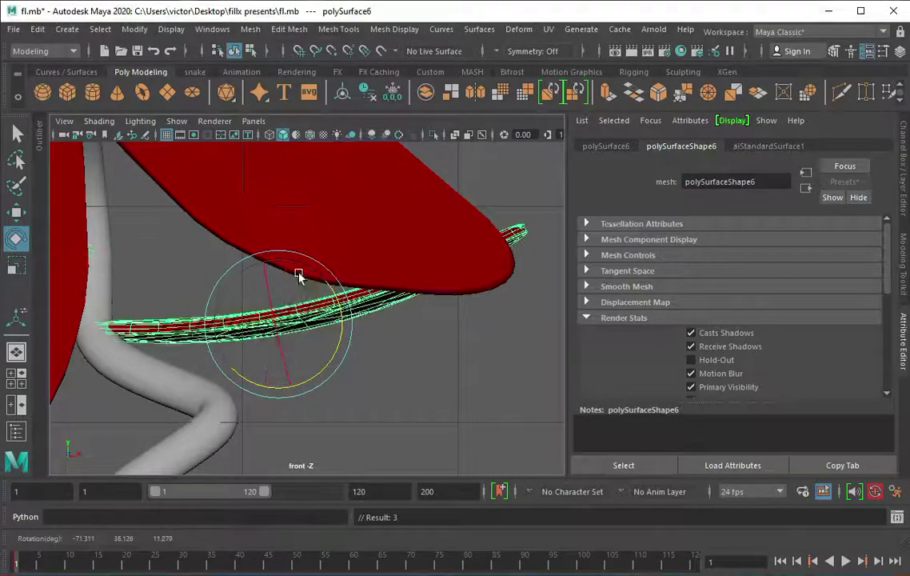
{"action": "mouse_move", "coordinate": [298, 270]}
{"action": "left_mouse_down"}
{"action": "mouse_move", "coordinate": [274, 319]}
{"action": "mouse_move", "coordinate": [248, 315]}
{"action": "left_mouse_up"}
{"action": "key", "text": "w"}
{"action": "key", "text": "space"}
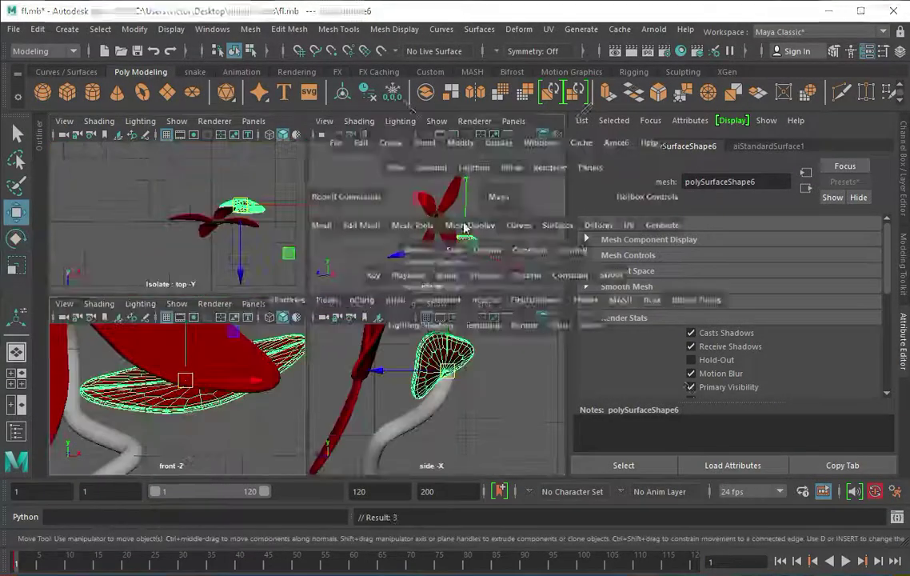
{"action": "key", "text": "space"}
{"action": "left_click_drag", "start_coordinate": [320, 280], "coordinate": [380, 291], "text": "alt"}
Scale the leaf down and slide it left against the stem.
{"action": "key", "text": "r"}
{"action": "left_click_drag", "start_coordinate": [312, 316], "coordinate": [272, 320]}
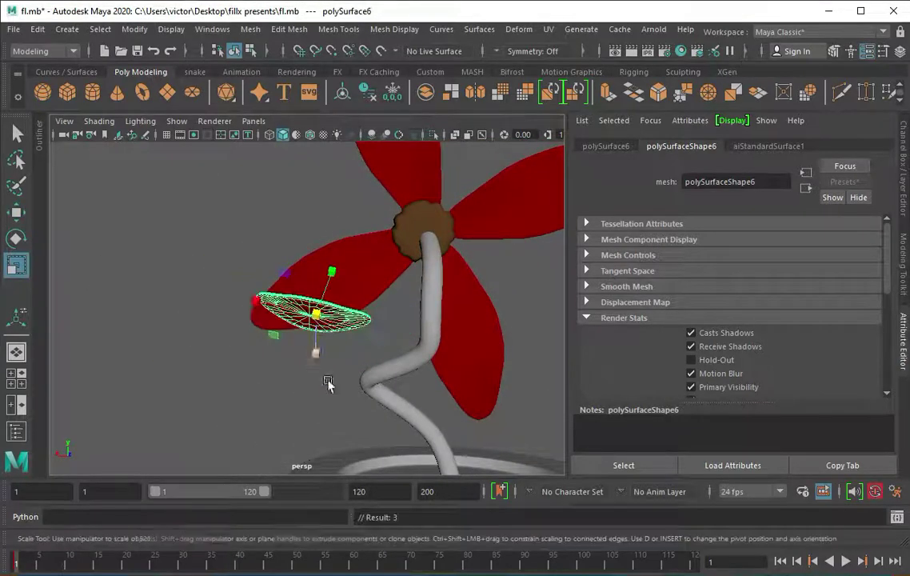
{"action": "key", "text": "space"}
{"action": "key", "text": "space"}
{"action": "left_click_drag", "start_coordinate": [233, 291], "coordinate": [224, 298]}
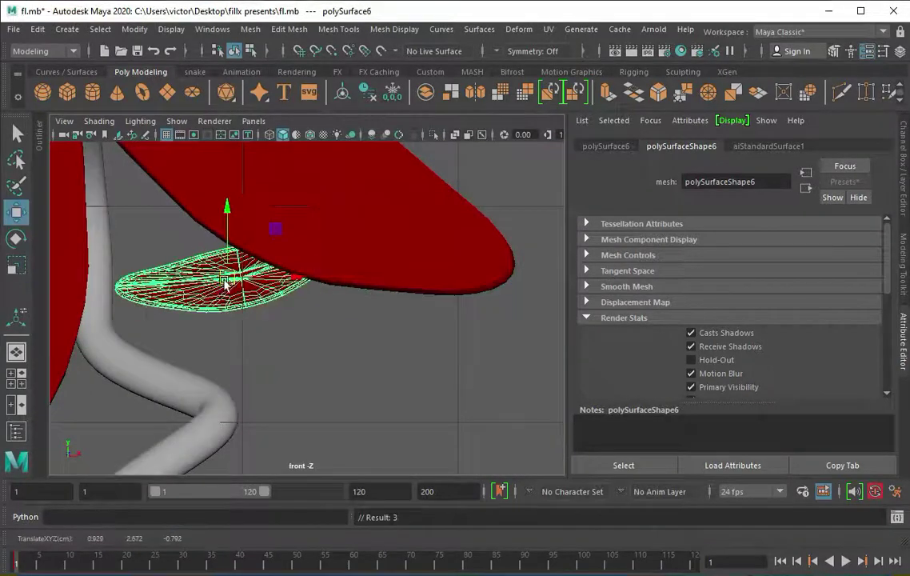
Create a tiny polygon cylinder at the leaf base, laid sideways and stretched.
{"action": "left_click", "coordinate": [93, 92]}
{"action": "key", "text": "f"}
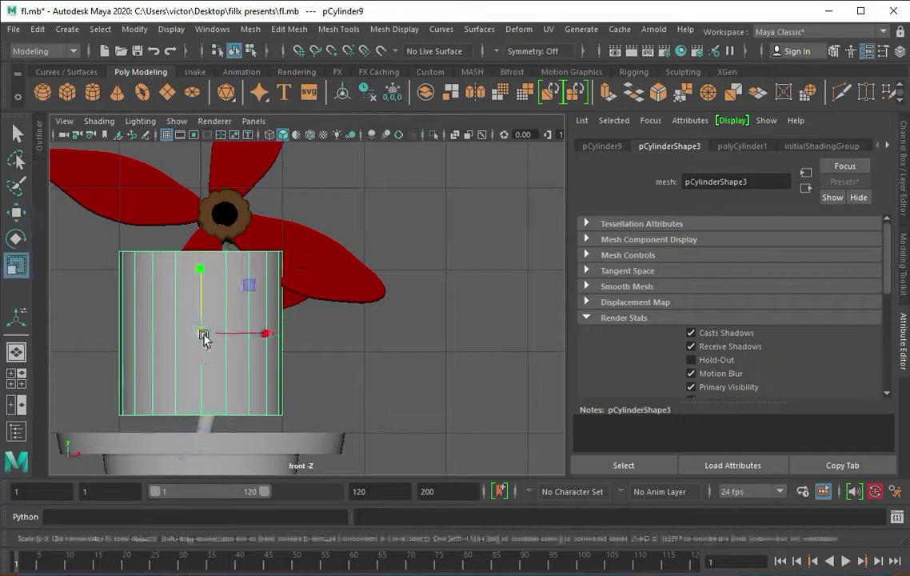
{"action": "left_click_drag", "start_coordinate": [204, 337], "coordinate": [70, 299]}
{"action": "left_click_drag", "start_coordinate": [200, 340], "coordinate": [236, 301]}
{"action": "key", "text": "f"}
{"action": "key", "text": "e"}
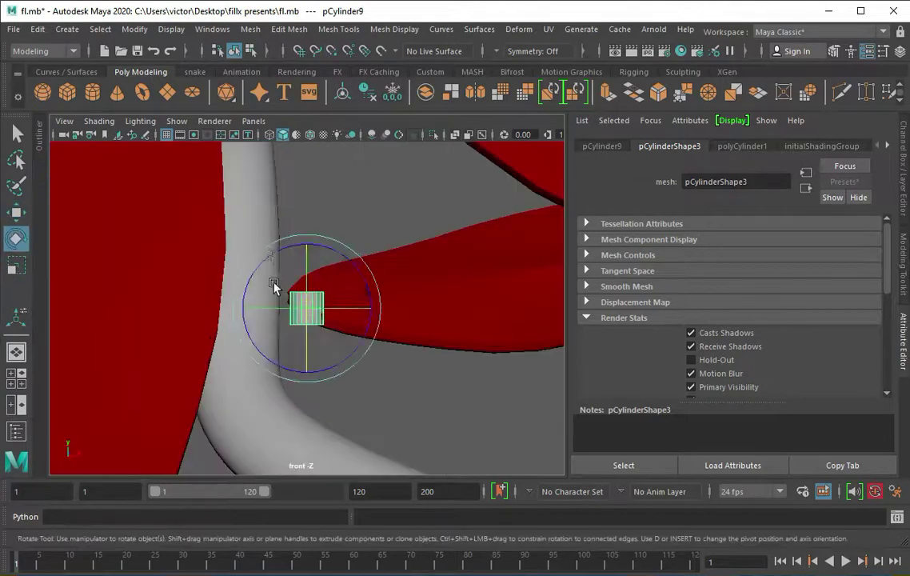
{"action": "key", "text": "r"}
{"action": "left_click_drag", "start_coordinate": [357, 332], "coordinate": [319, 308]}
Insert an edge loop around the middle of the connector cylinder.
{"action": "left_click", "coordinate": [339, 29]}
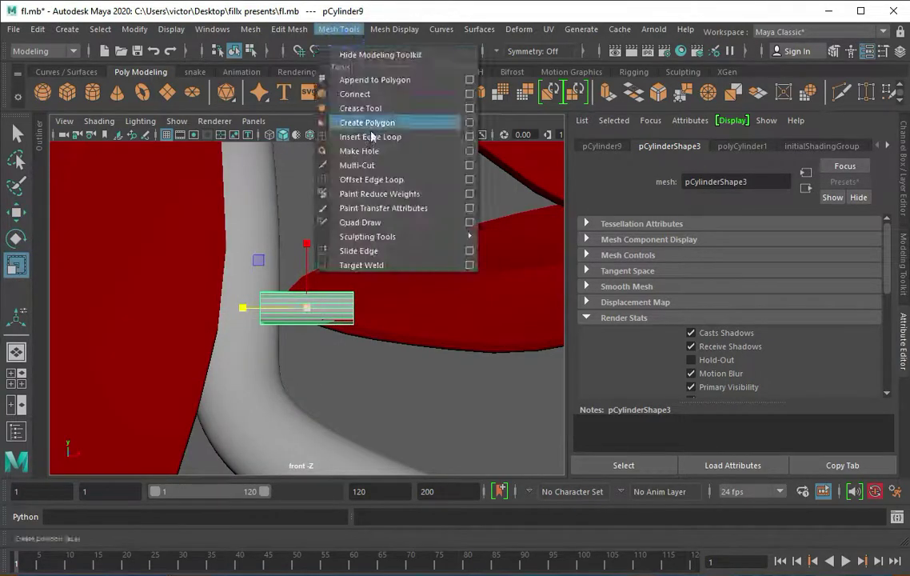
{"action": "left_click", "coordinate": [376, 135]}
{"action": "left_click", "coordinate": [261, 306]}
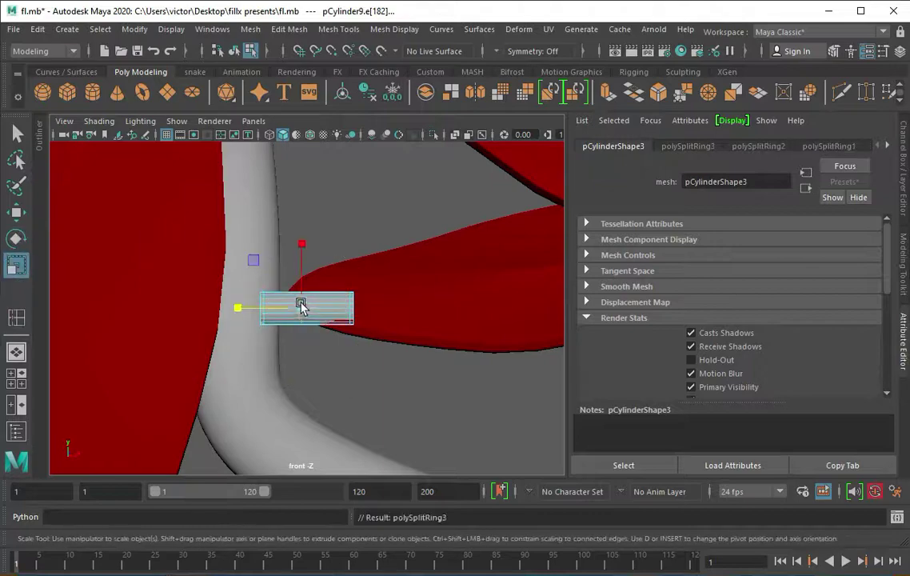
{"action": "right_click_drag", "start_coordinate": [301, 305], "coordinate": [387, 248]}
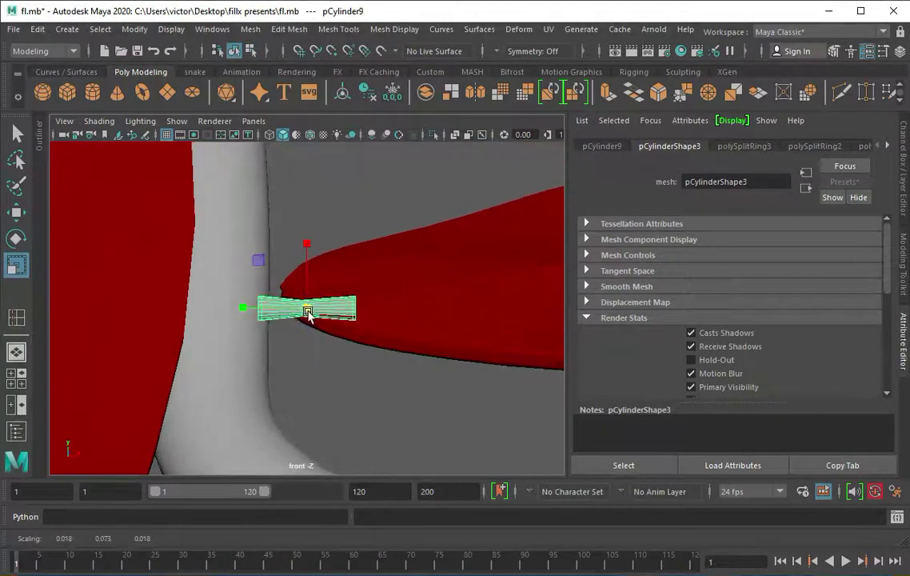
Check the connector's fit between leaf and stem in wireframe and perspective.
{"action": "key", "text": "space"}
{"action": "key", "text": "space"}
{"action": "key", "text": "4"}
{"action": "key", "text": "w"}
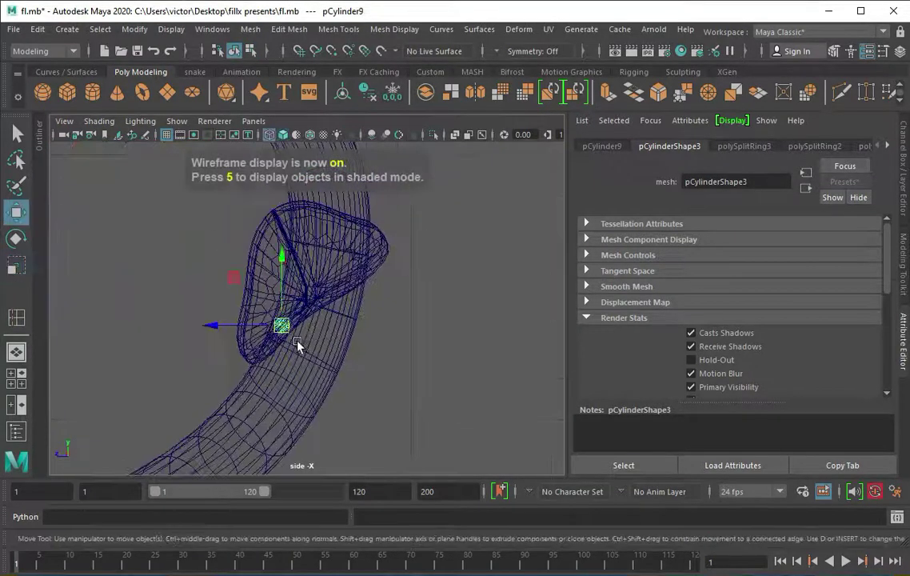
{"action": "key", "text": "space"}
{"action": "key", "text": "space"}
{"action": "right_click_drag", "start_coordinate": [328, 350], "coordinate": [342, 398], "text": "alt"}
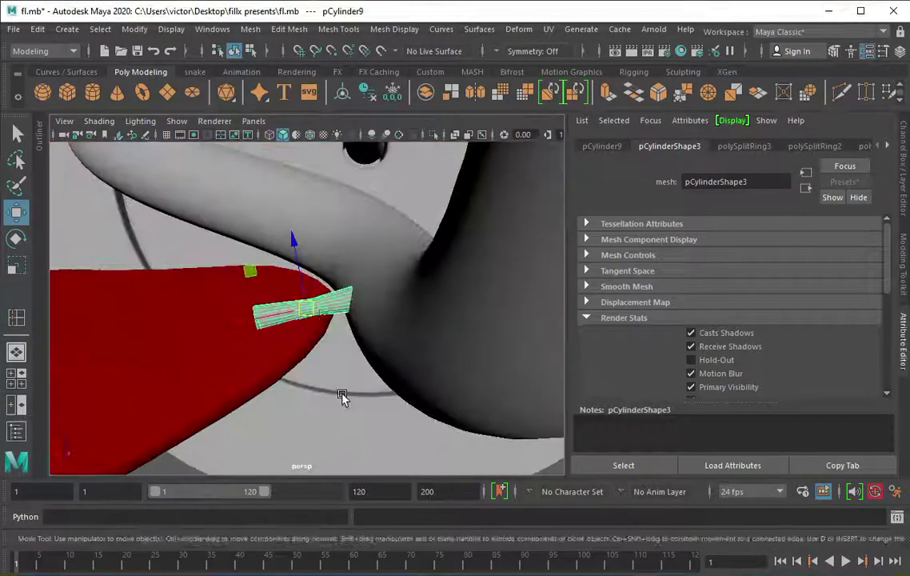
{"action": "key", "text": "w"}
{"action": "mouse_move", "coordinate": [302, 312]}
{"action": "left_mouse_down", "text": "alt"}
{"action": "mouse_move", "coordinate": [325, 265]}
{"action": "mouse_move", "coordinate": [312, 311]}
{"action": "left_mouse_up", "text": "alt"}
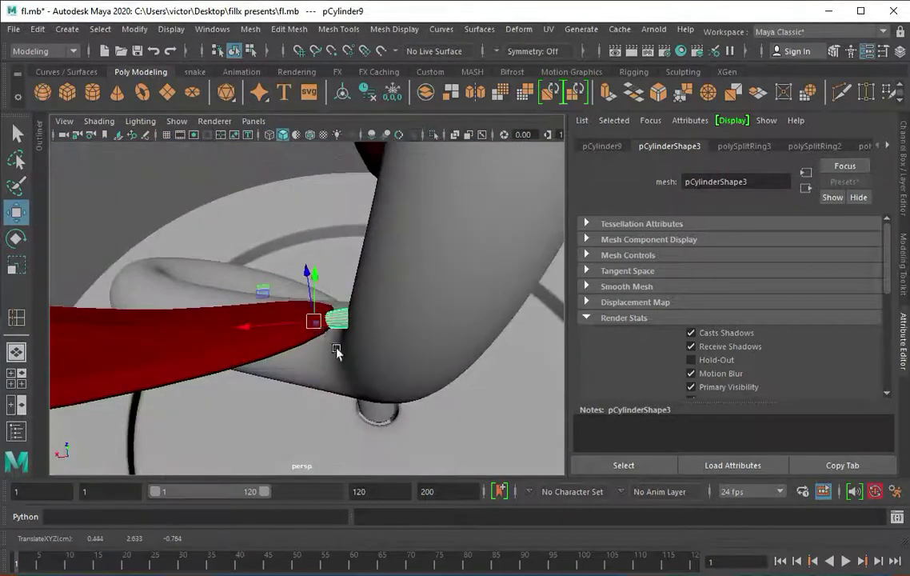
{"action": "mouse_move", "coordinate": [336, 352]}
{"action": "left_mouse_down", "text": "alt"}
{"action": "mouse_move", "coordinate": [297, 328]}
{"action": "mouse_move", "coordinate": [304, 309]}
{"action": "mouse_move", "coordinate": [325, 319]}
{"action": "mouse_move", "coordinate": [331, 309]}
{"action": "left_mouse_up", "text": "alt"}
Give the leaf a new aiStandardSurface with dark green base colour and specular weight 0.
{"action": "left_click", "coordinate": [344, 318]}
{"action": "right_click_drag", "start_coordinate": [387, 179], "coordinate": [376, 541]}
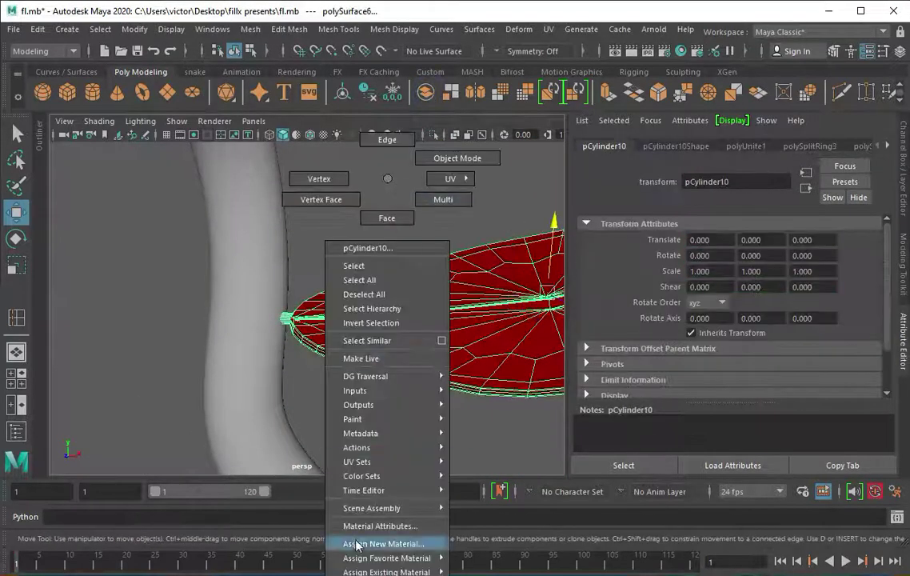
{"action": "left_click", "coordinate": [432, 416]}
{"action": "left_click", "coordinate": [700, 328]}
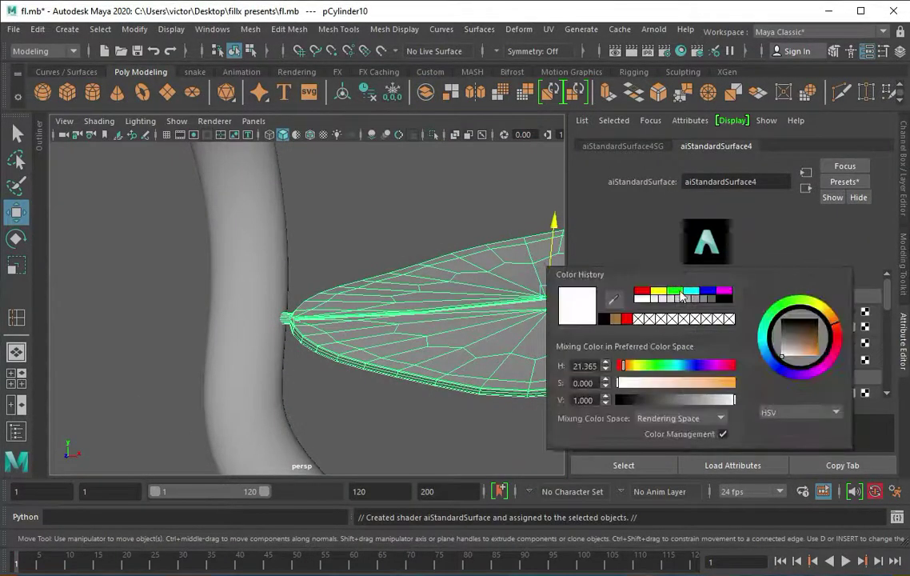
{"action": "left_click", "coordinate": [779, 361]}
{"action": "left_click_drag", "start_coordinate": [778, 362], "coordinate": [788, 356]}
{"action": "left_click_drag", "start_coordinate": [853, 393], "coordinate": [752, 394]}
Group the leaf into group1.
{"action": "scroll", "coordinate": [274, 210], "scroll_direction": "down", "scroll_amount": 5}
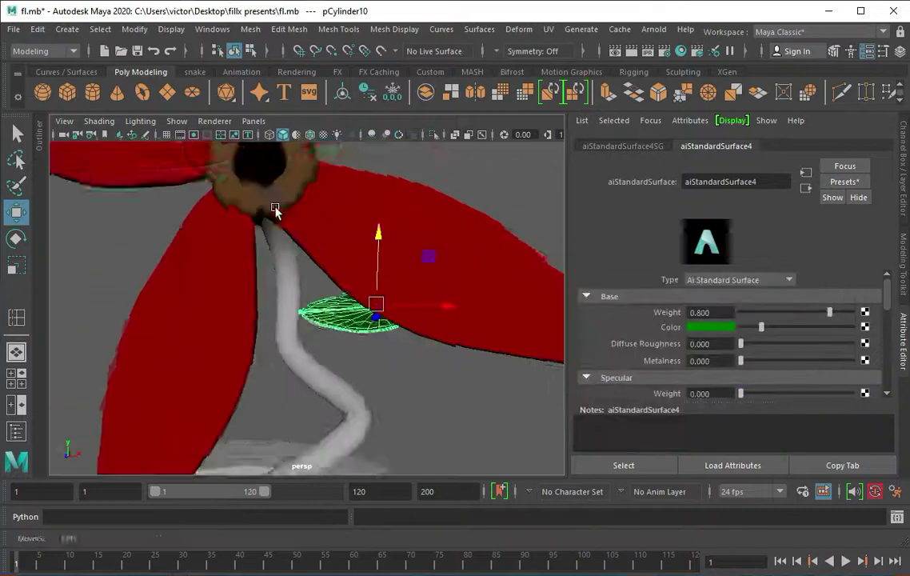
{"action": "mouse_move", "coordinate": [274, 209]}
{"action": "left_mouse_down", "text": "alt"}
{"action": "mouse_move", "coordinate": [365, 315]}
{"action": "mouse_move", "coordinate": [315, 345]}
{"action": "left_mouse_up", "text": "alt"}
{"action": "key", "text": "ctrl+z"}
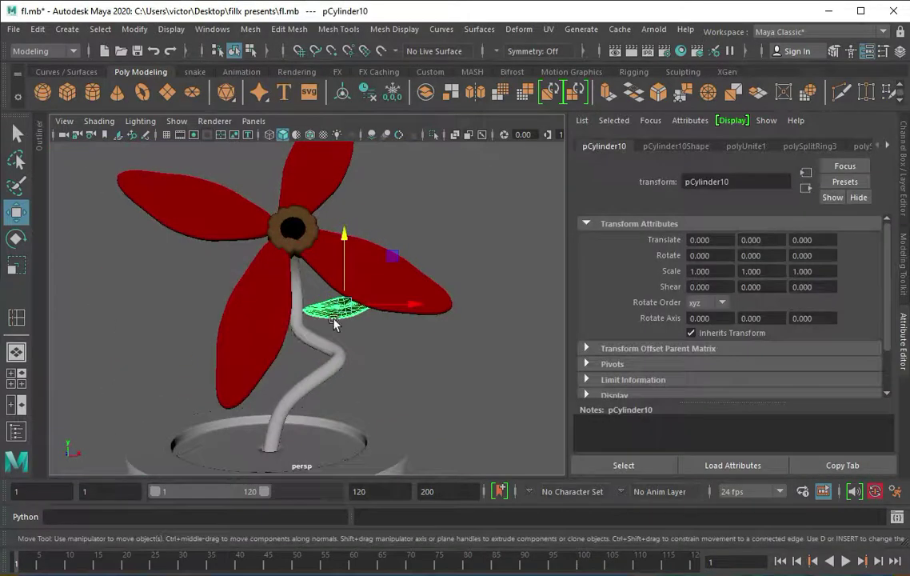
{"action": "key", "text": "ctrl+g"}
Move the mirrored leaf copy down to the opposite side of the stem.
{"action": "key", "text": "ctrl+a"}
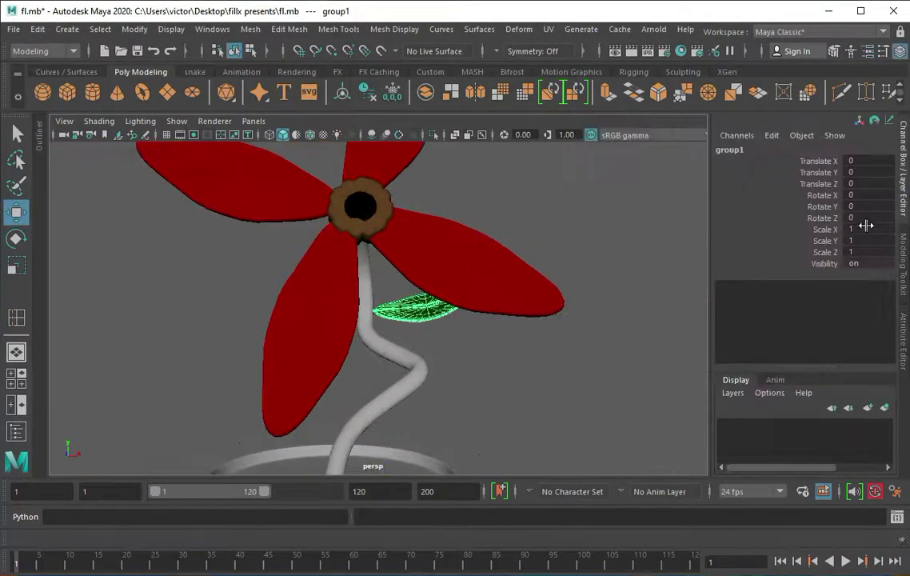
{"action": "type", "text": "-1"}
{"action": "key", "text": "space"}
{"action": "key", "text": "space"}
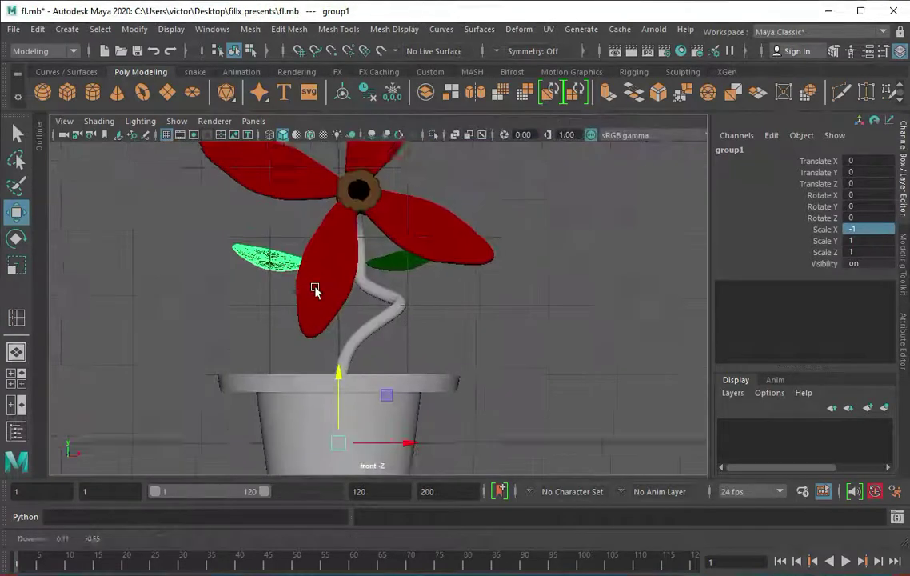
{"action": "key", "text": "4"}
{"action": "left_click_drag", "start_coordinate": [274, 262], "coordinate": [332, 320]}
{"action": "key", "text": "space"}
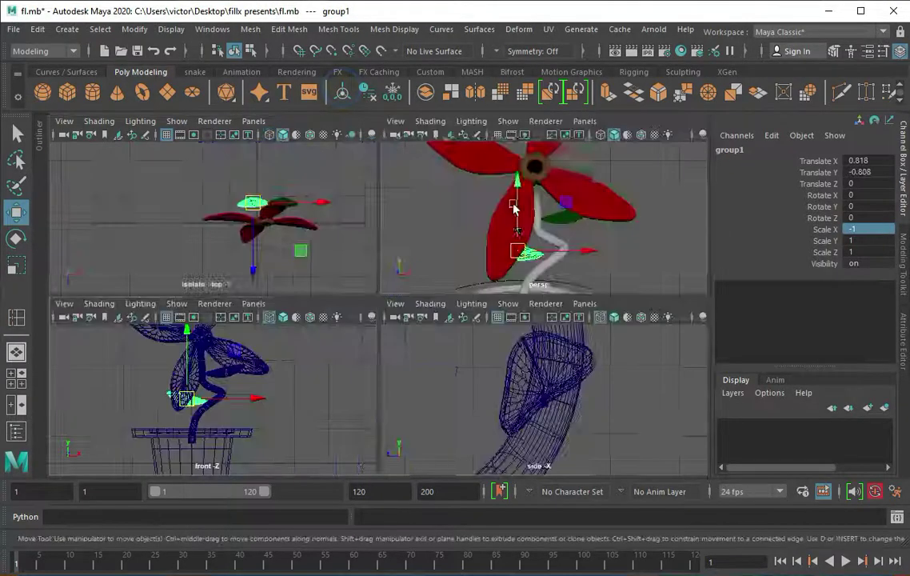
{"action": "key", "text": "space"}
{"action": "key", "text": "f"}
{"action": "mouse_move", "coordinate": [432, 312]}
{"action": "left_mouse_down"}
{"action": "mouse_move", "coordinate": [462, 321]}
{"action": "mouse_move", "coordinate": [312, 335]}
{"action": "left_mouse_up"}
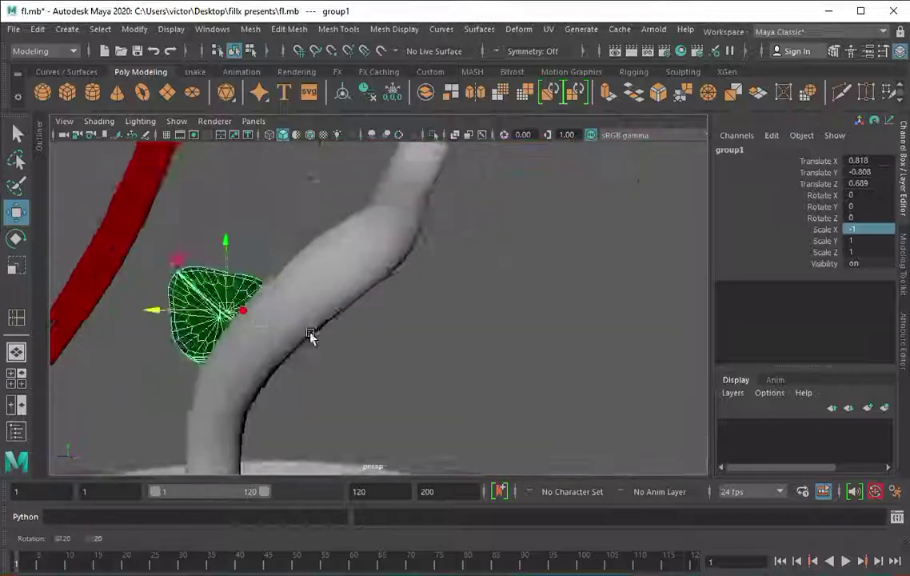
{"action": "scroll", "coordinate": [364, 262], "scroll_direction": "up", "scroll_amount": 5}
{"action": "mouse_move", "coordinate": [364, 262]}
{"action": "left_mouse_down"}
{"action": "mouse_move", "coordinate": [433, 260]}
{"action": "mouse_move", "coordinate": [325, 336]}
{"action": "mouse_move", "coordinate": [432, 282]}
{"action": "mouse_move", "coordinate": [439, 325]}
{"action": "left_mouse_up"}
Tilt the mirrored leaf in the front view so it angles against the stem.
{"action": "key", "text": "e"}
{"action": "key", "text": "space"}
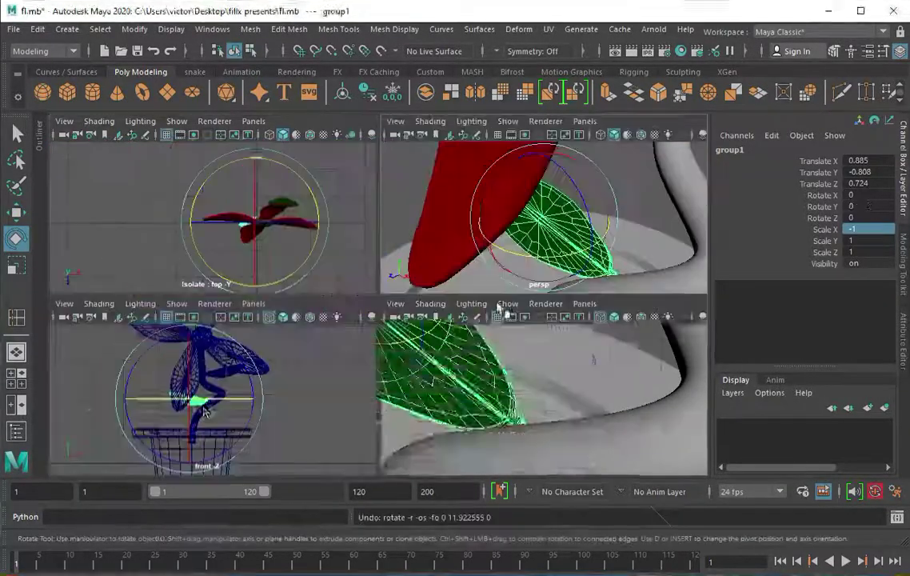
{"action": "key", "text": "space"}
{"action": "scroll", "coordinate": [264, 308], "scroll_direction": "up", "scroll_amount": 3}
{"action": "mouse_move", "coordinate": [264, 307]}
{"action": "left_mouse_down"}
{"action": "mouse_move", "coordinate": [275, 248]}
{"action": "mouse_move", "coordinate": [245, 288]}
{"action": "left_mouse_up"}
{"action": "key", "text": "e"}
{"action": "key", "text": "w"}
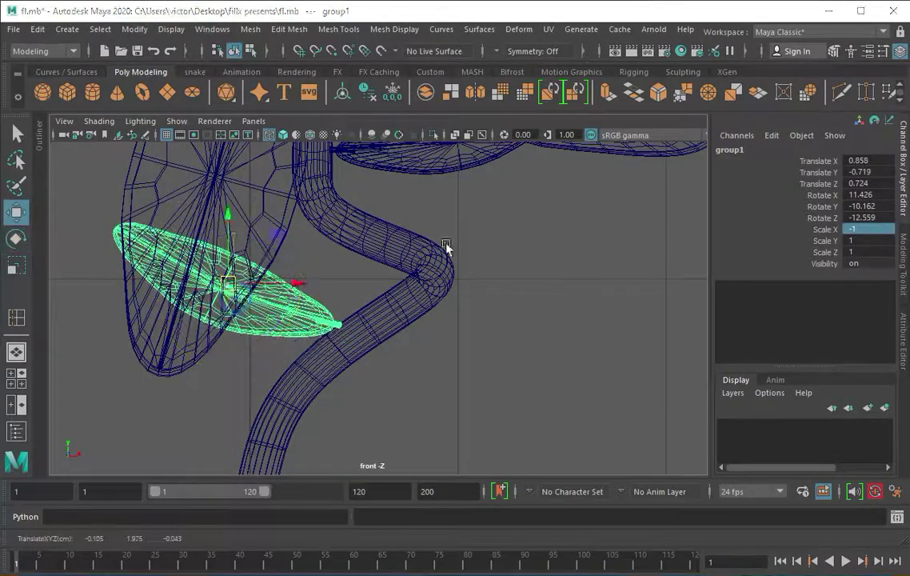
{"action": "key", "text": "space"}
{"action": "key", "text": "space"}
{"action": "mouse_move", "coordinate": [426, 326]}
{"action": "left_mouse_down", "text": "alt"}
{"action": "mouse_move", "coordinate": [524, 319]}
{"action": "mouse_move", "coordinate": [260, 413]}
{"action": "mouse_move", "coordinate": [437, 283]}
{"action": "mouse_move", "coordinate": [450, 297]}
{"action": "left_mouse_up", "text": "alt"}
Select the stem, briefly trying the existing black material on it.
{"action": "scroll", "coordinate": [450, 297], "scroll_direction": "down", "scroll_amount": 5}
{"action": "left_click", "coordinate": [428, 288]}
{"action": "right_click", "coordinate": [433, 240]}
{"action": "left_click", "coordinate": [565, 380]}
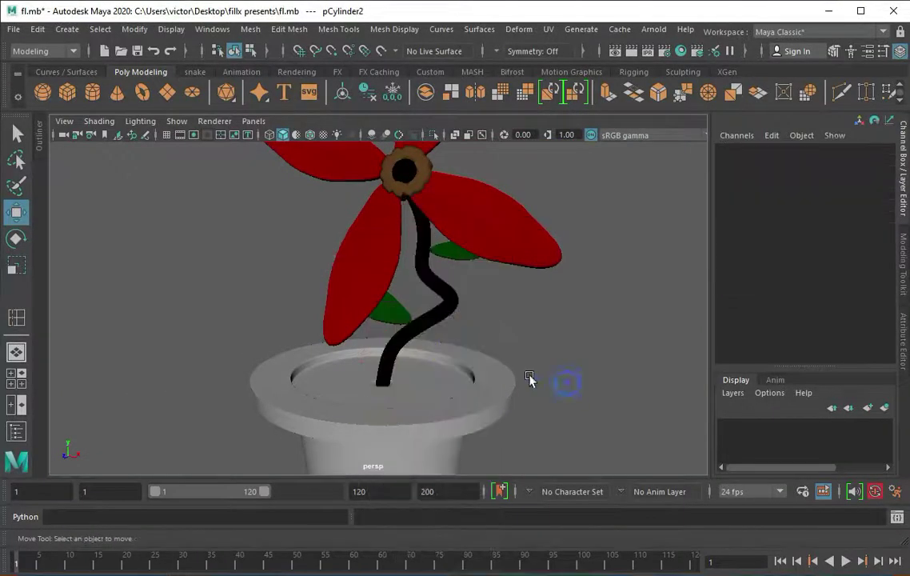
{"action": "left_click", "coordinate": [444, 272]}
{"action": "right_click_drag", "start_coordinate": [448, 269], "coordinate": [450, 305]}
{"action": "left_click", "coordinate": [565, 372]}
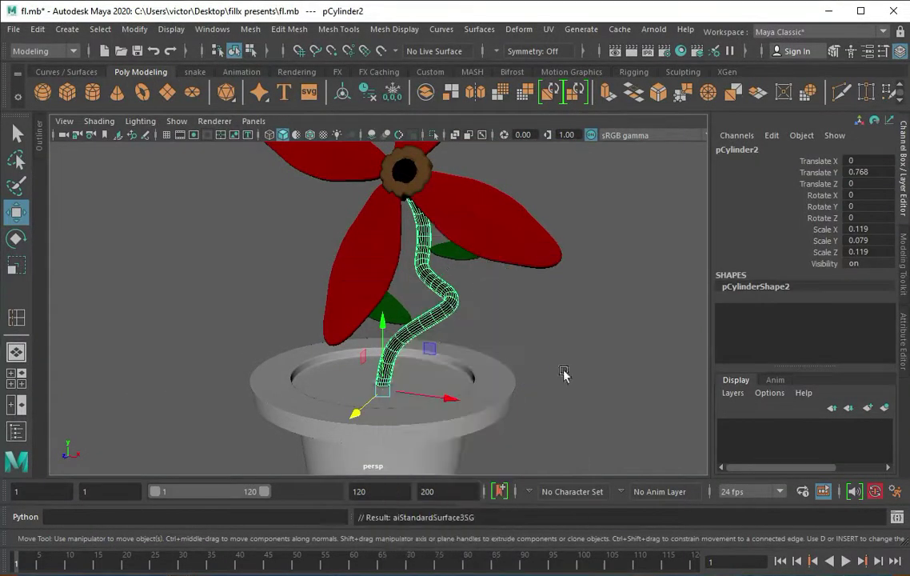
{"action": "right_click", "coordinate": [445, 271]}
{"action": "left_click", "coordinate": [438, 300]}
Assign the stem a new green aiStandardSurface material.
{"action": "right_click", "coordinate": [496, 200]}
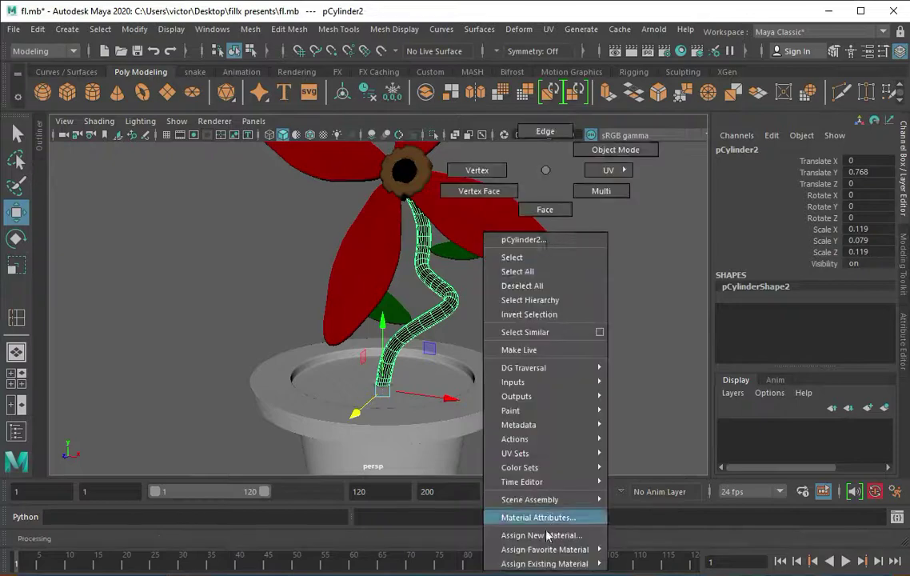
{"action": "left_click", "coordinate": [512, 534]}
{"action": "left_click", "coordinate": [408, 376]}
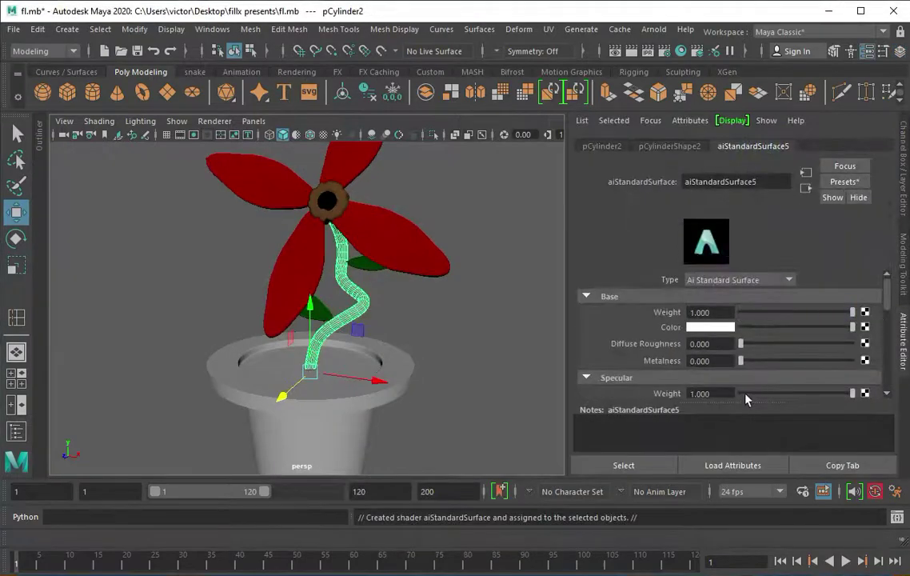
{"action": "left_click", "coordinate": [710, 326]}
{"action": "left_click", "coordinate": [708, 304]}
{"action": "left_click", "coordinate": [482, 300]}
Give the pot the existing brown material.
{"action": "left_click", "coordinate": [384, 360]}
{"action": "right_click_drag", "start_coordinate": [463, 162], "coordinate": [542, 558]}
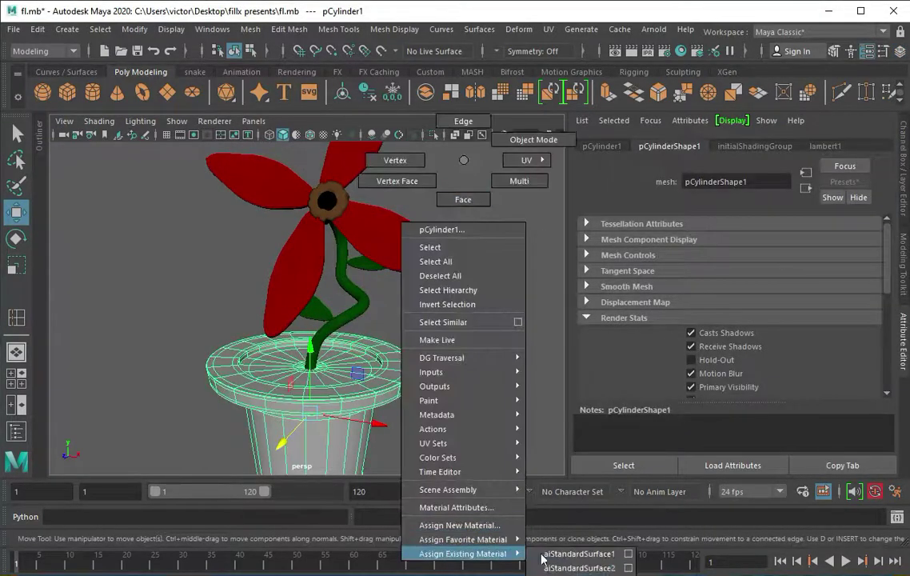
{"action": "left_click", "coordinate": [488, 360]}
{"action": "left_click_drag", "start_coordinate": [488, 360], "coordinate": [371, 310], "text": "alt"}
Create a polygon plane and scale it into a wide ground under the pot.
{"action": "left_click", "coordinate": [167, 92]}
{"action": "key", "text": "r"}
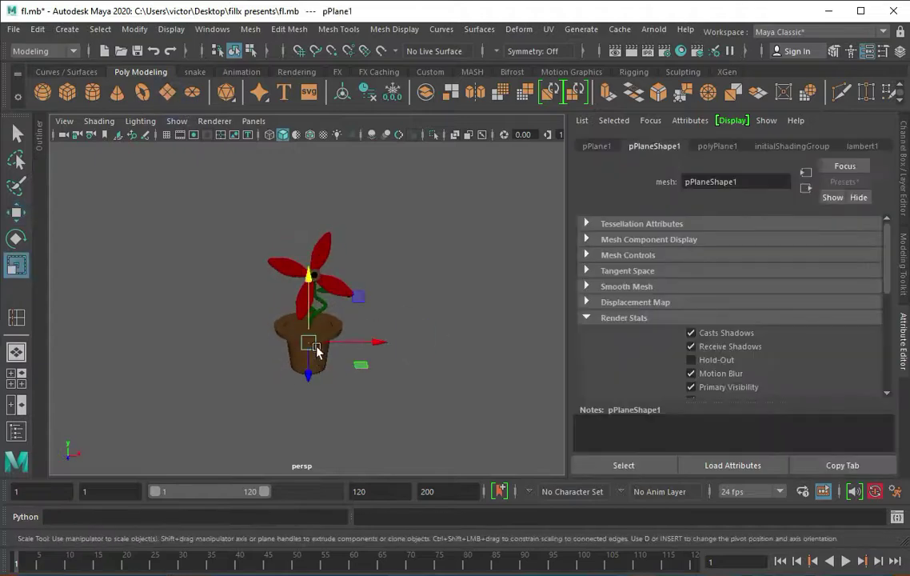
{"action": "left_click_drag", "start_coordinate": [315, 349], "coordinate": [325, 336]}
{"action": "scroll", "coordinate": [320, 336], "scroll_direction": "up", "scroll_amount": 3}
{"action": "scroll", "coordinate": [311, 327], "scroll_direction": "down", "scroll_amount": 1}
{"action": "key", "text": "w"}
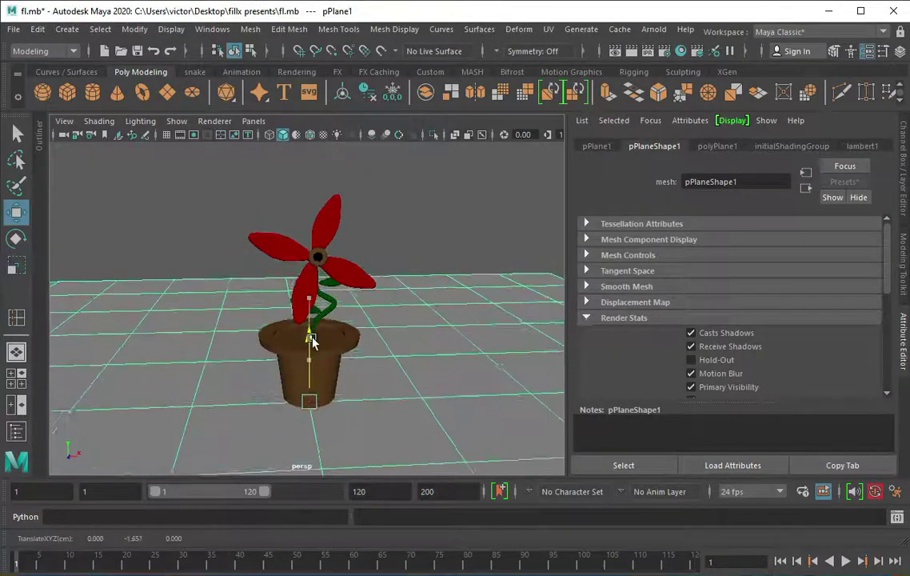
{"action": "scroll", "coordinate": [290, 304], "scroll_direction": "up", "scroll_amount": 5}
{"action": "right_click_drag", "start_coordinate": [290, 269], "coordinate": [280, 391]}
Assign the pot's top faces a new dark brown aiStandardSurface soil material, diffuse roughness about 0.8.
{"action": "left_click", "coordinate": [262, 372]}
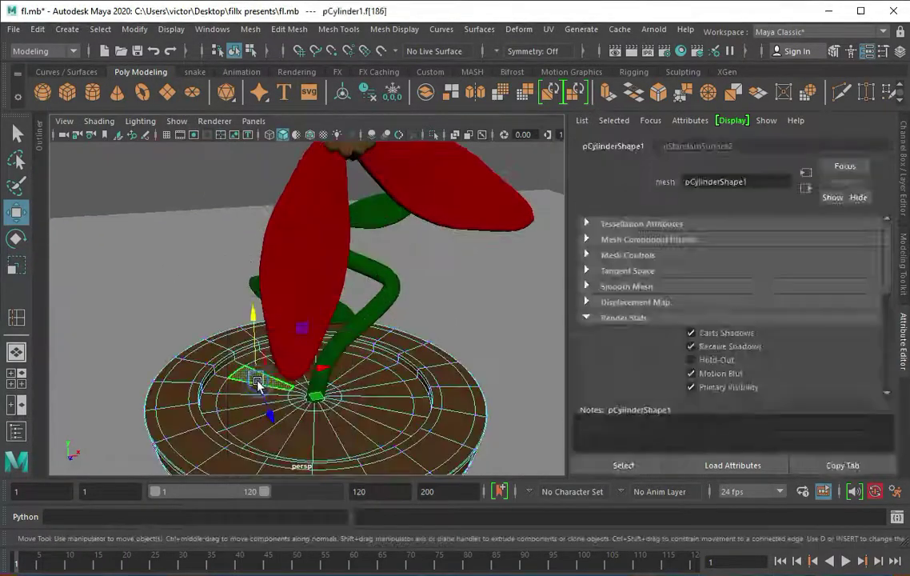
{"action": "scroll", "coordinate": [288, 384], "scroll_direction": "down", "scroll_amount": 3}
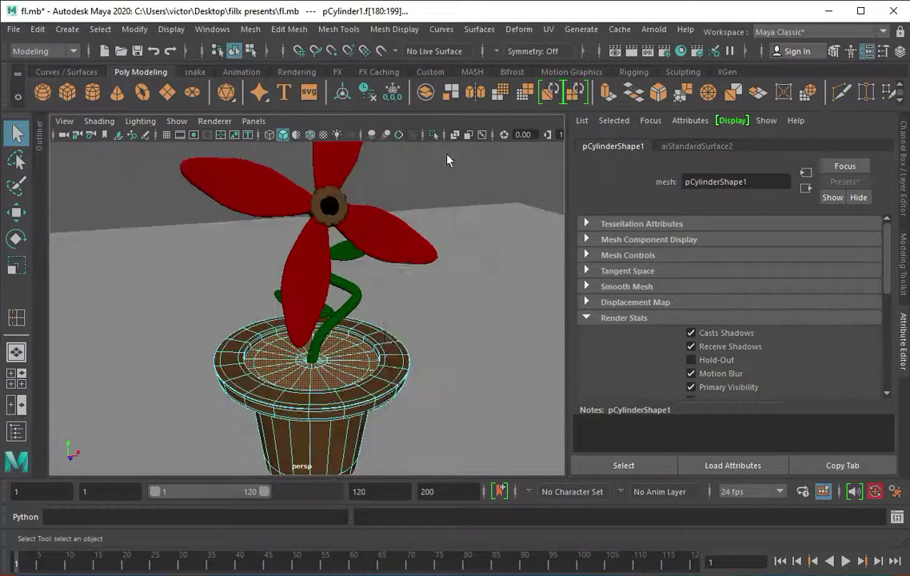
{"action": "right_click_drag", "start_coordinate": [443, 152], "coordinate": [444, 516]}
{"action": "left_click", "coordinate": [342, 304]}
{"action": "left_click", "coordinate": [468, 465]}
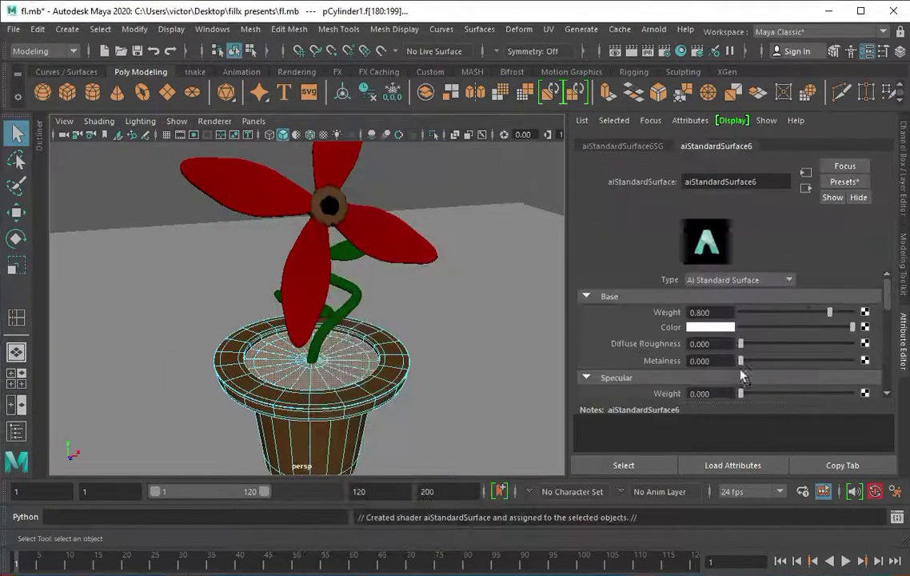
{"action": "left_click", "coordinate": [710, 327]}
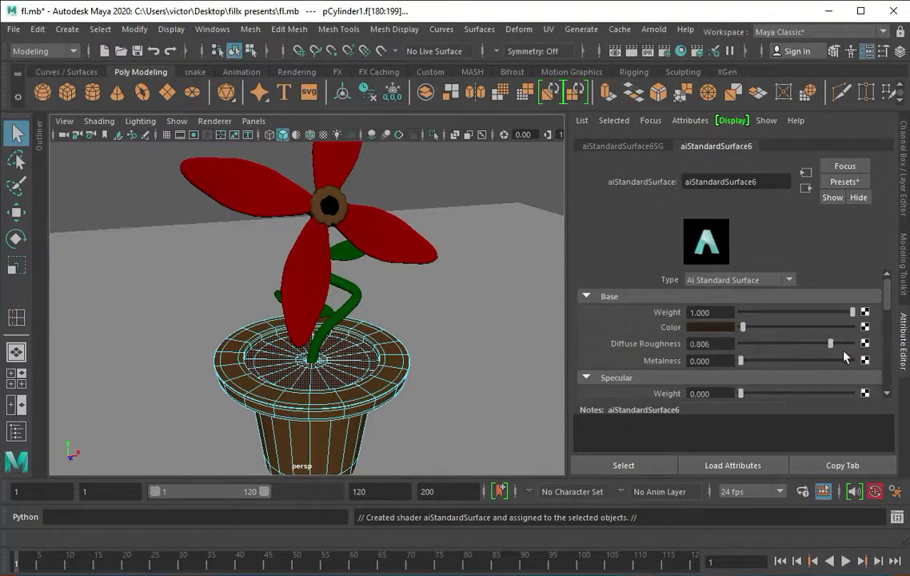
{"action": "scroll", "coordinate": [790, 360], "scroll_direction": "down", "scroll_amount": 3}
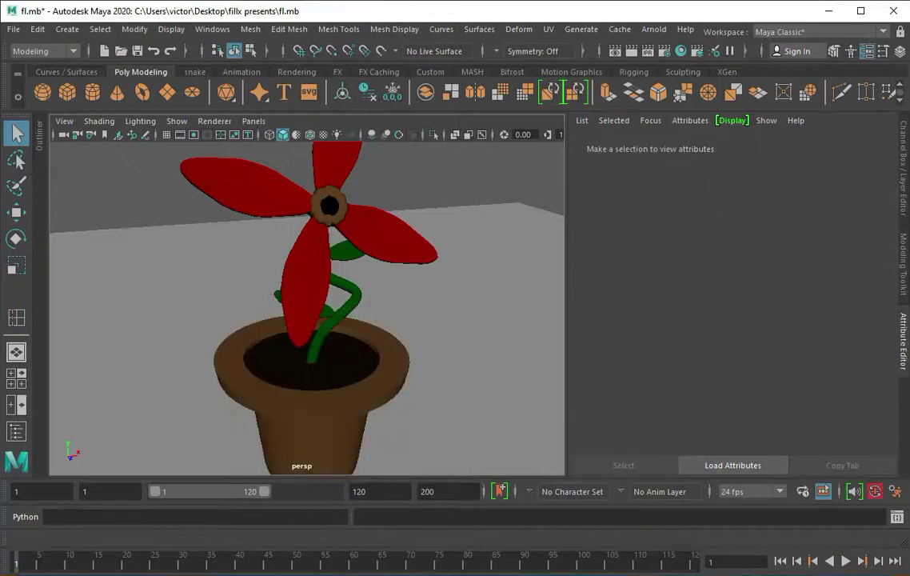
{"action": "left_click", "coordinate": [259, 296]}
Extrude the plane's back edge and raise it into a back wall.
{"action": "key", "text": "r"}
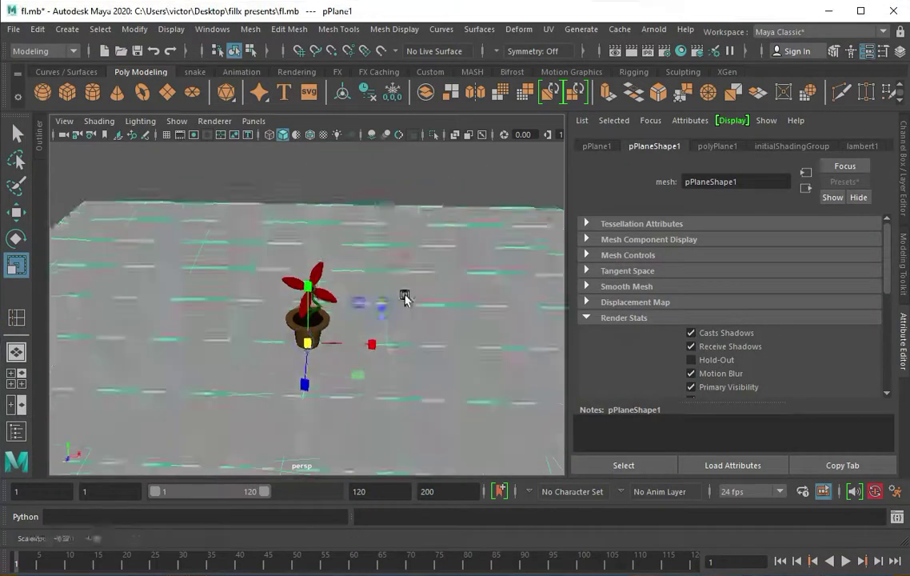
{"action": "right_click_drag", "start_coordinate": [400, 260], "coordinate": [461, 248]}
{"action": "left_click", "coordinate": [461, 248]}
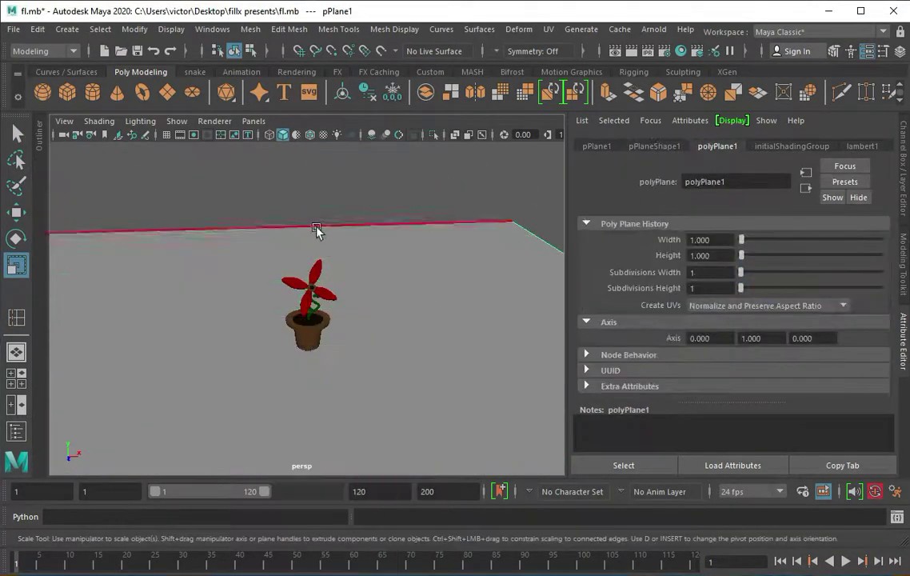
{"action": "key", "text": "ctrl+e"}
{"action": "scroll", "coordinate": [463, 234], "scroll_direction": "down", "scroll_amount": 3}
{"action": "key", "text": "w"}
{"action": "left_click_drag", "start_coordinate": [301, 260], "coordinate": [346, 244]}
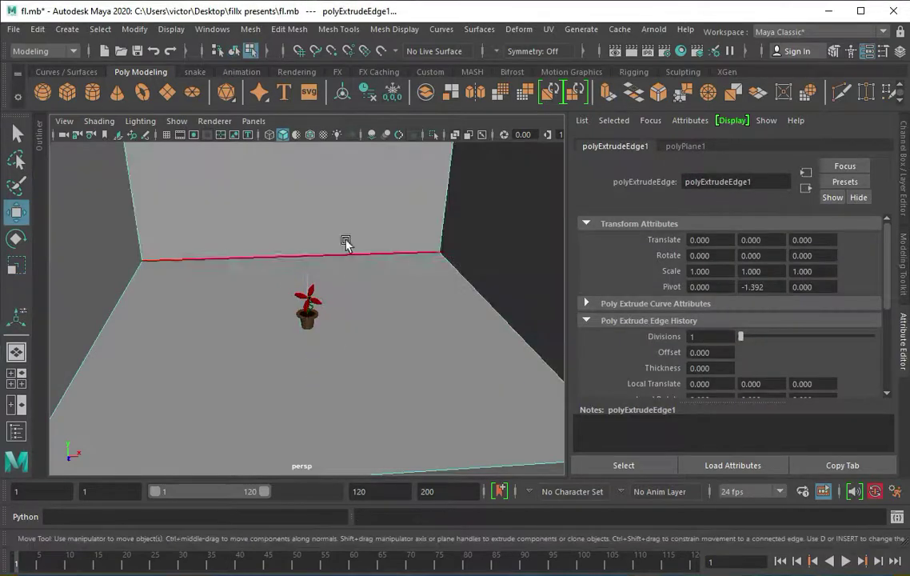
Bevel the floor-to-wall corner edge to round it.
{"action": "key", "text": "F8"}
{"action": "left_click", "coordinate": [661, 92]}
{"action": "mouse_move", "coordinate": [766, 268]}
{"action": "left_mouse_down"}
{"action": "mouse_move", "coordinate": [791, 272]}
{"action": "mouse_move", "coordinate": [744, 261]}
{"action": "mouse_move", "coordinate": [753, 269]}
{"action": "left_mouse_up"}
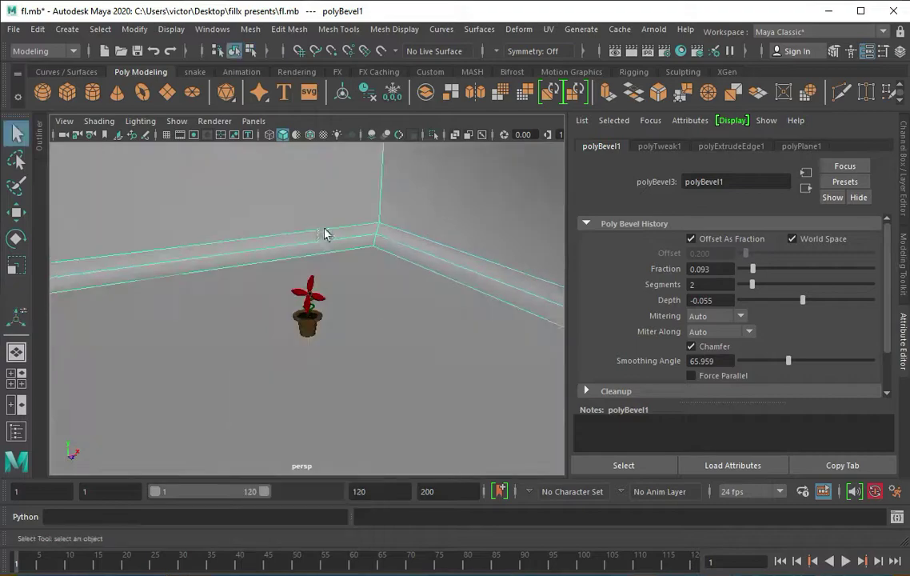
Assign the backdrop a new aiStandardSurface material with specular weight 0.
{"action": "key", "text": "r"}
{"action": "right_click_drag", "start_coordinate": [321, 269], "coordinate": [348, 247]}
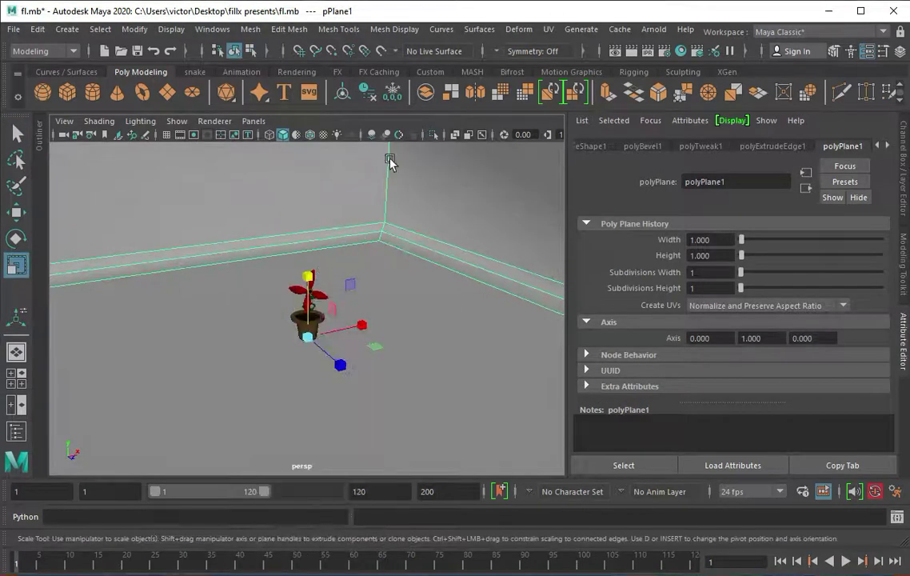
{"action": "right_click_drag", "start_coordinate": [345, 195], "coordinate": [346, 559]}
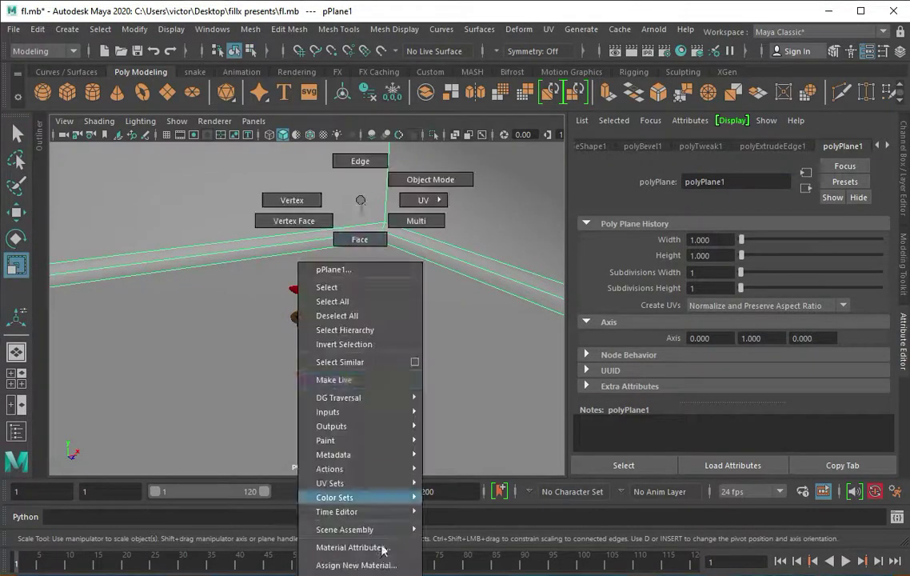
{"action": "left_click", "coordinate": [436, 374]}
{"action": "left_click_drag", "start_coordinate": [853, 294], "coordinate": [742, 294]}
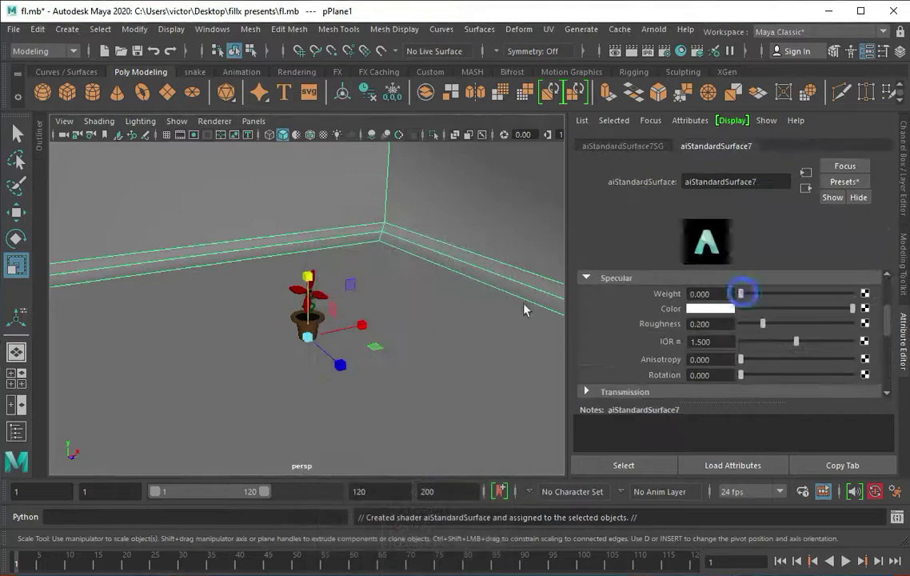
{"action": "left_click", "coordinate": [192, 135]}
Orbit to look down on the pot and save that view as camera bookmark 'flower'.
{"action": "scroll", "coordinate": [242, 274], "scroll_direction": "up", "scroll_amount": 3}
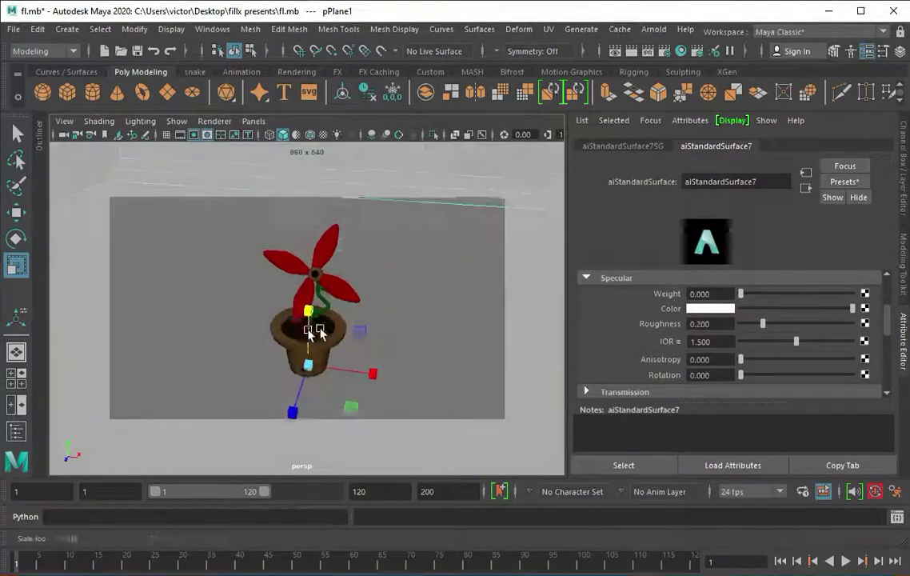
{"action": "left_click_drag", "start_coordinate": [304, 326], "coordinate": [353, 316], "text": "alt"}
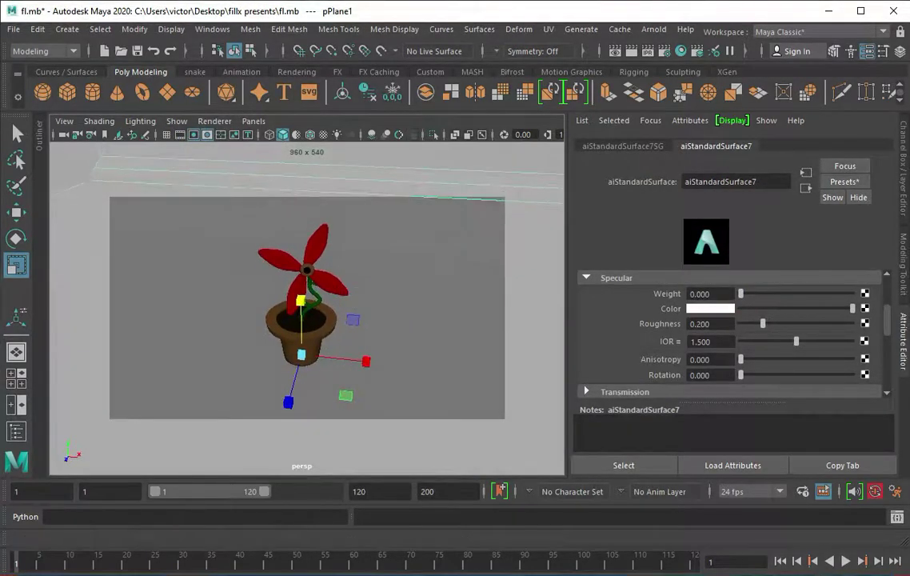
{"action": "left_click", "coordinate": [64, 121]}
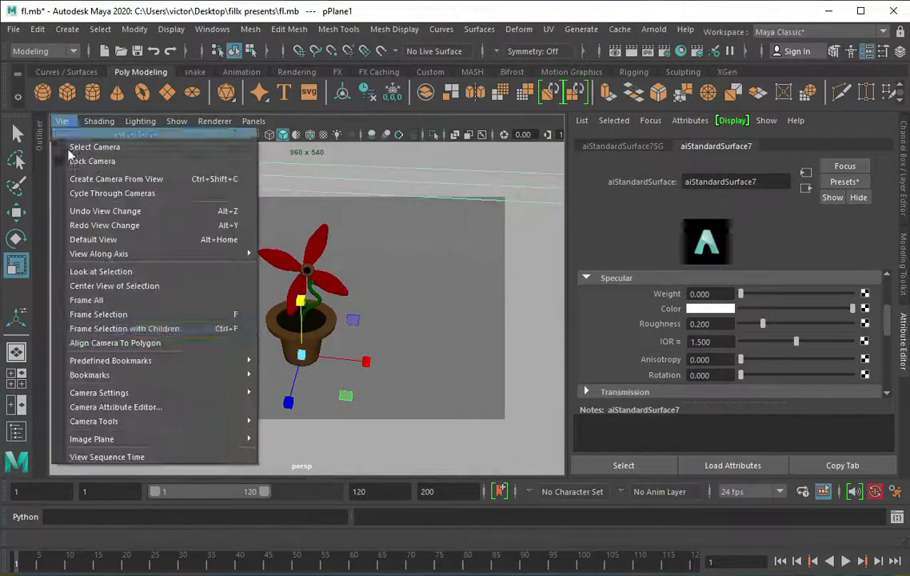
{"action": "left_click", "coordinate": [280, 374]}
{"action": "type", "text": "flow"}
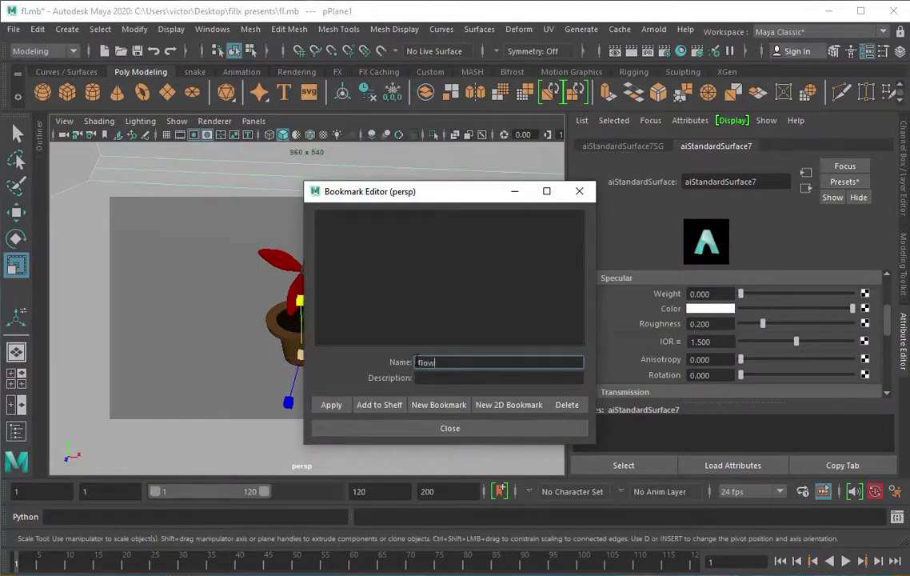
{"action": "type", "text": "er"}
{"action": "key", "text": "Return"}
{"action": "left_click", "coordinate": [424, 428]}
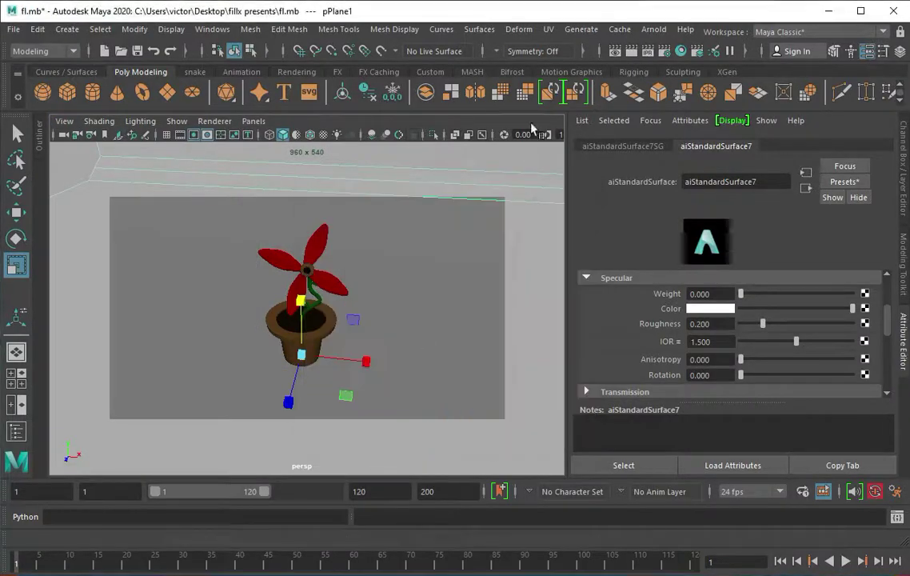
{"action": "left_click", "coordinate": [655, 30]}
{"action": "left_click", "coordinate": [572, 116]}
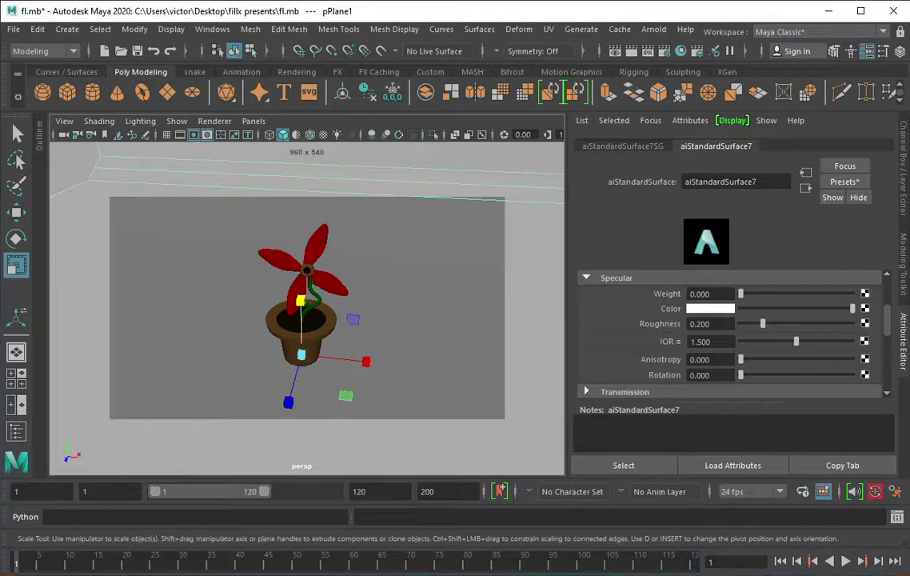
Render a test frame in Arnold, close it, and open the backdrop material's settings.
{"action": "left_click", "coordinate": [614, 51]}
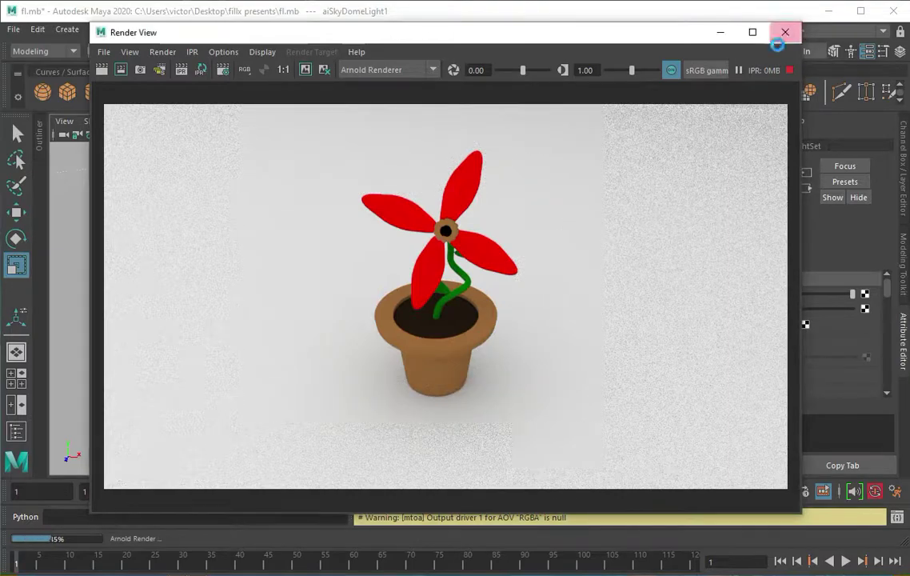
{"action": "left_click", "coordinate": [785, 32]}
{"action": "left_click", "coordinate": [886, 146]}
{"action": "left_click", "coordinate": [839, 240]}
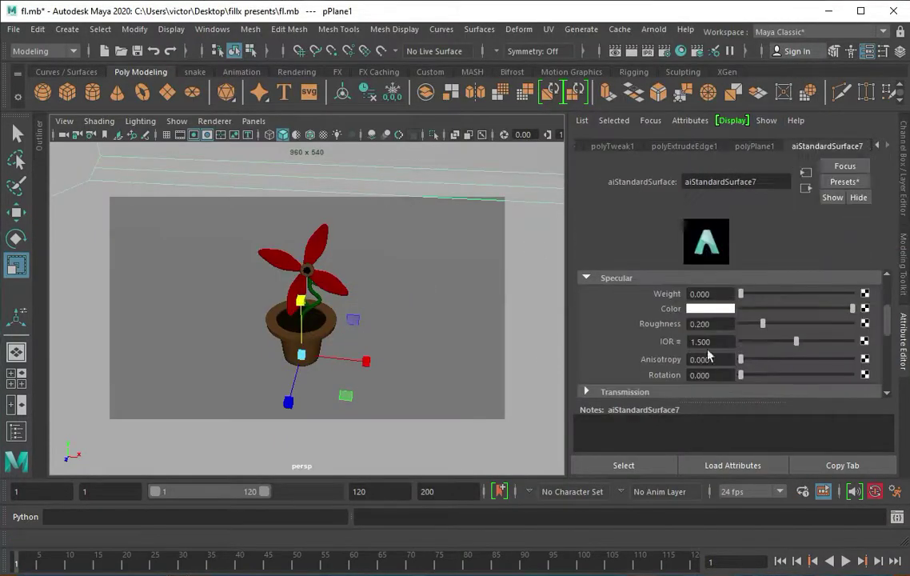
{"action": "scroll", "coordinate": [734, 338], "scroll_direction": "up", "scroll_amount": 3}
Make the backdrop colour grey, then select a petal, the stem and the pot to check their shaders.
{"action": "left_click", "coordinate": [711, 326]}
{"action": "left_click_drag", "start_coordinate": [766, 398], "coordinate": [712, 399]}
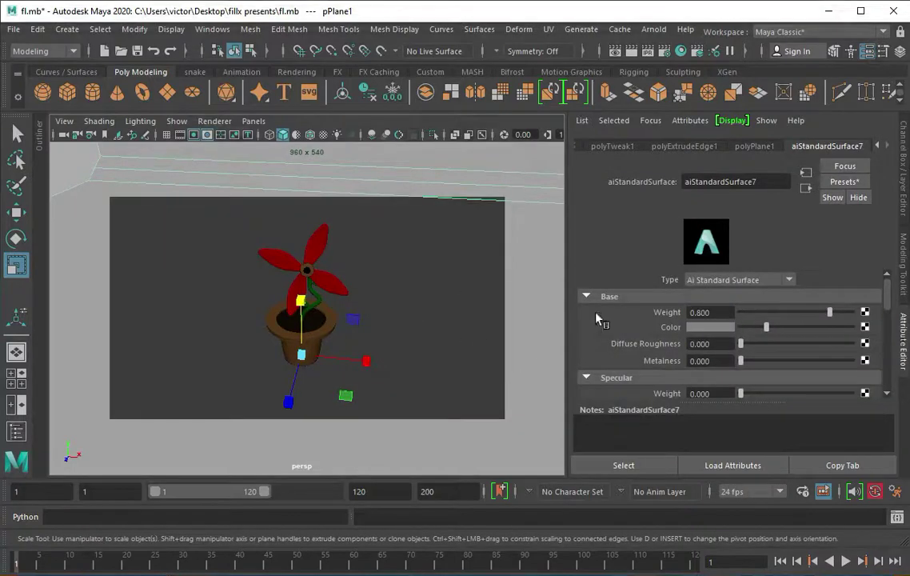
{"action": "left_click", "coordinate": [329, 286]}
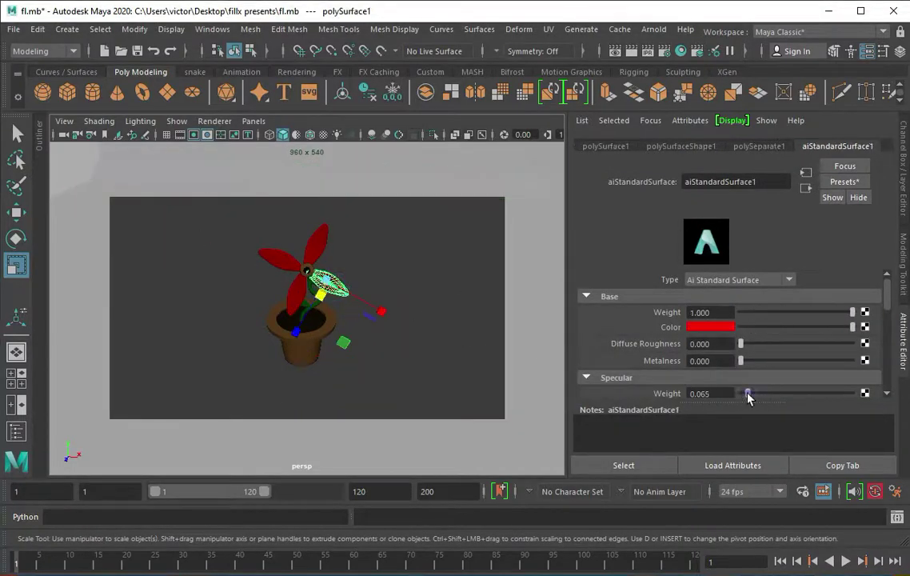
{"action": "right_click_drag", "start_coordinate": [224, 284], "coordinate": [321, 347], "text": "alt"}
{"action": "left_click", "coordinate": [321, 347]}
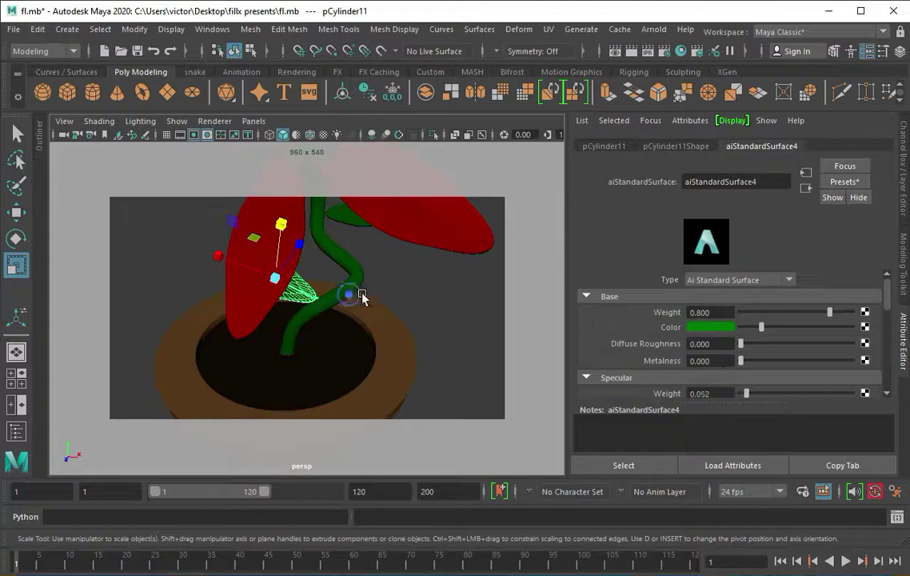
{"action": "mouse_move", "coordinate": [362, 296]}
{"action": "right_mouse_down", "text": "alt"}
{"action": "mouse_move", "coordinate": [219, 352]}
{"action": "mouse_move", "coordinate": [320, 272]}
{"action": "right_mouse_up", "text": "alt"}
{"action": "left_click", "coordinate": [219, 352]}
{"action": "left_click", "coordinate": [320, 272]}
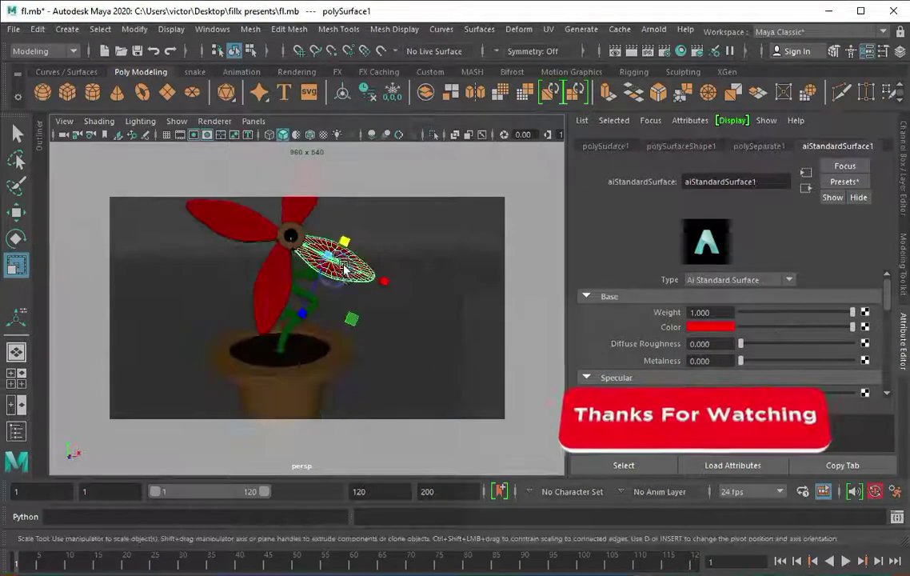
Frame the whole scene, orbit to a new angle on the flower, and start an interactive Arnold render.
{"action": "left_click", "coordinate": [71, 121]}
{"action": "left_click", "coordinate": [224, 298]}
{"action": "left_click_drag", "start_coordinate": [271, 285], "coordinate": [395, 256], "text": "alt"}
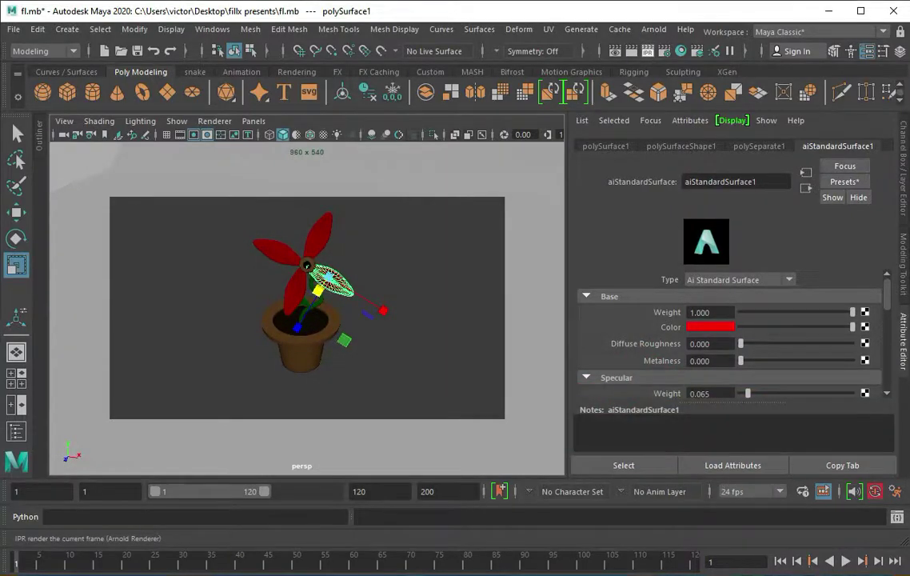
{"action": "left_click", "coordinate": [696, 50]}
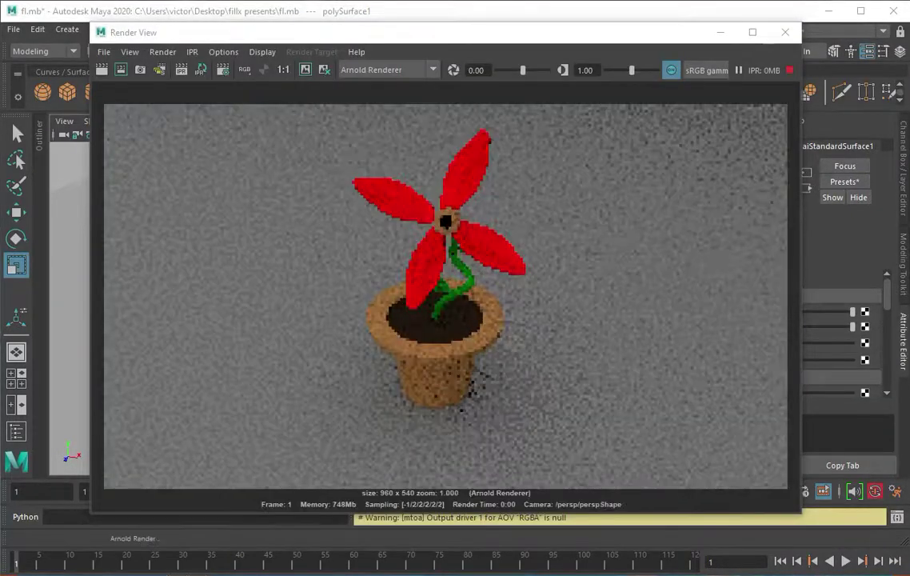